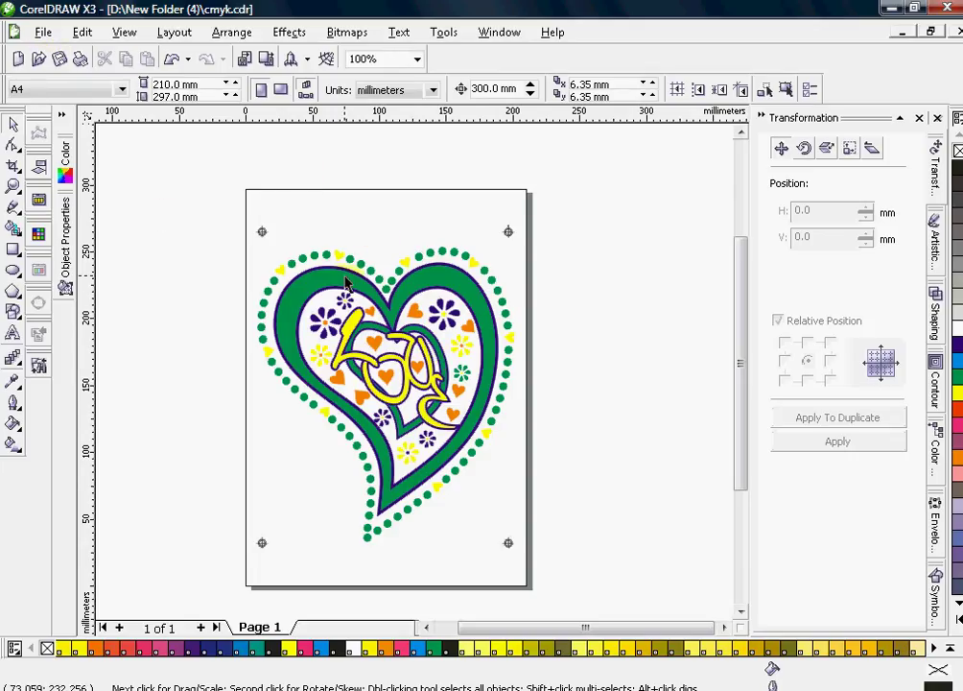
Step: Preview the heart artwork's print with colour separations enabled and inspect the cyan, magenta and yellow plates
click(44, 31)
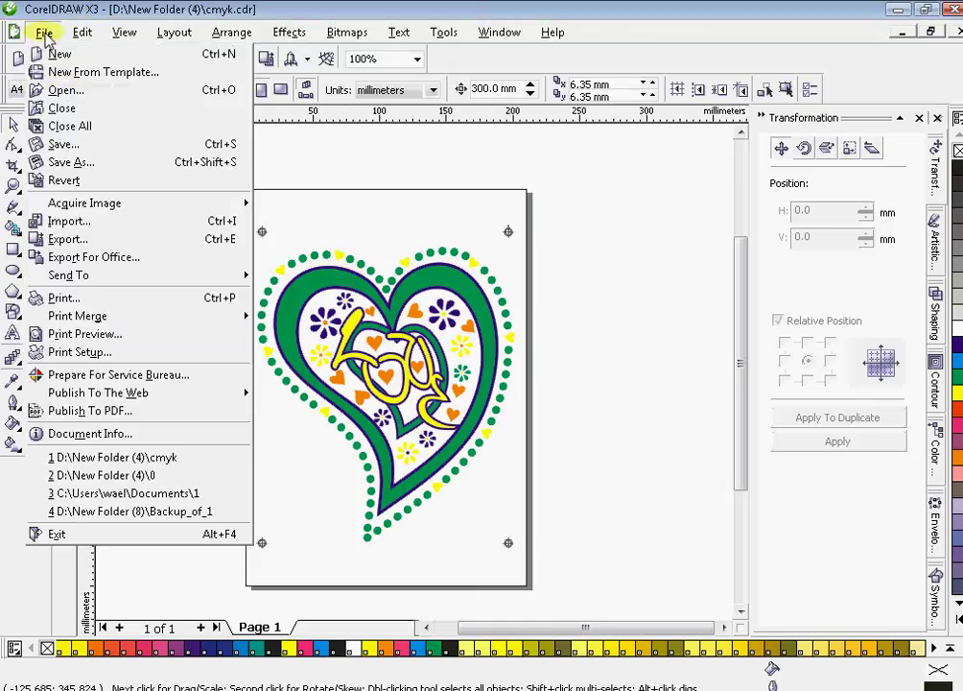
click(164, 343)
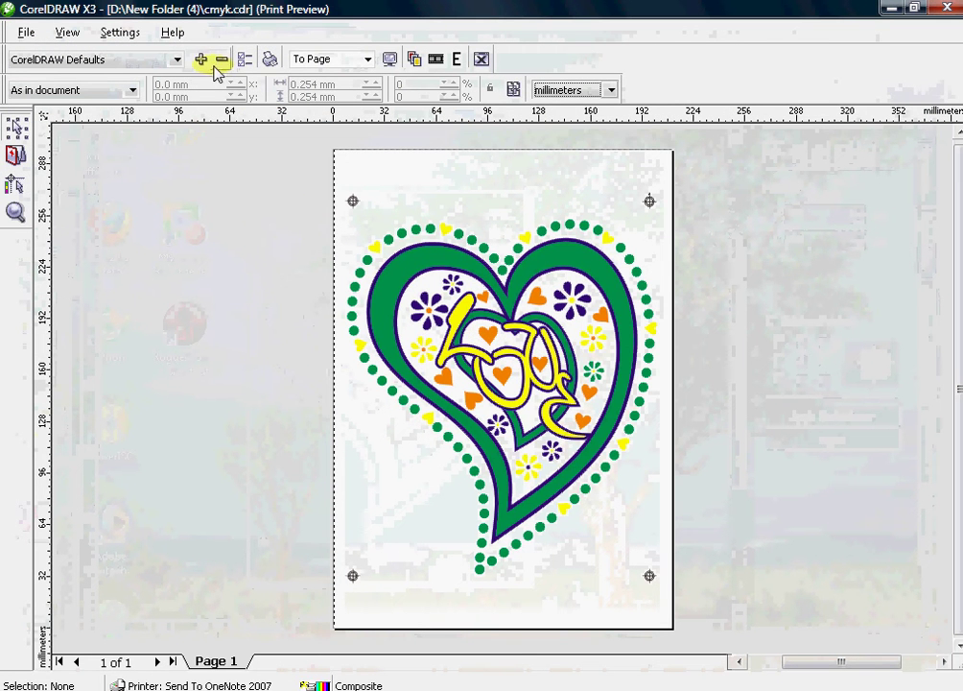
click(414, 60)
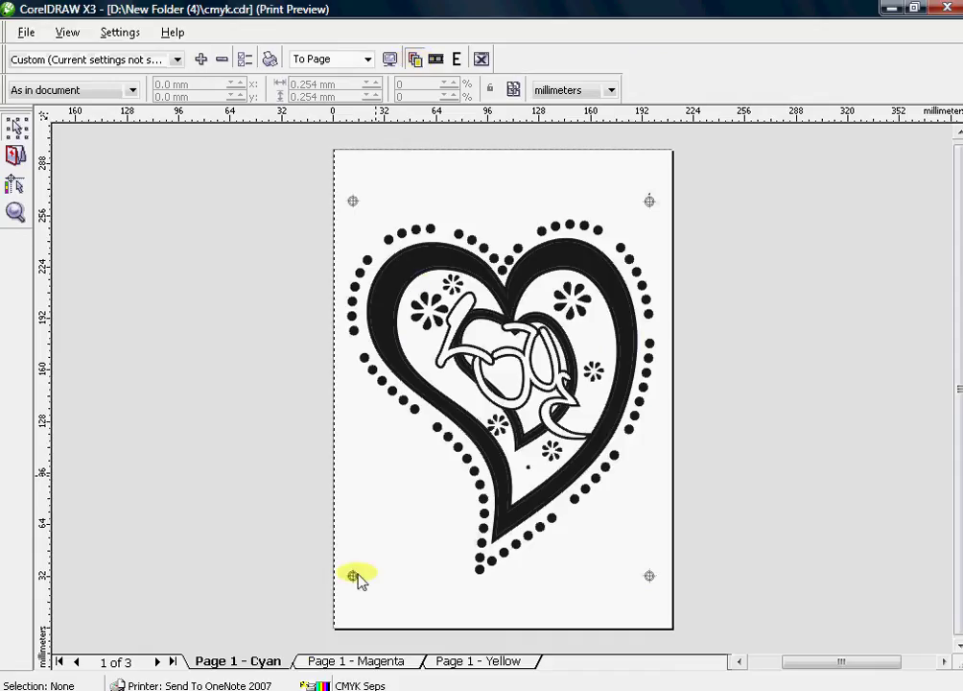
click(344, 662)
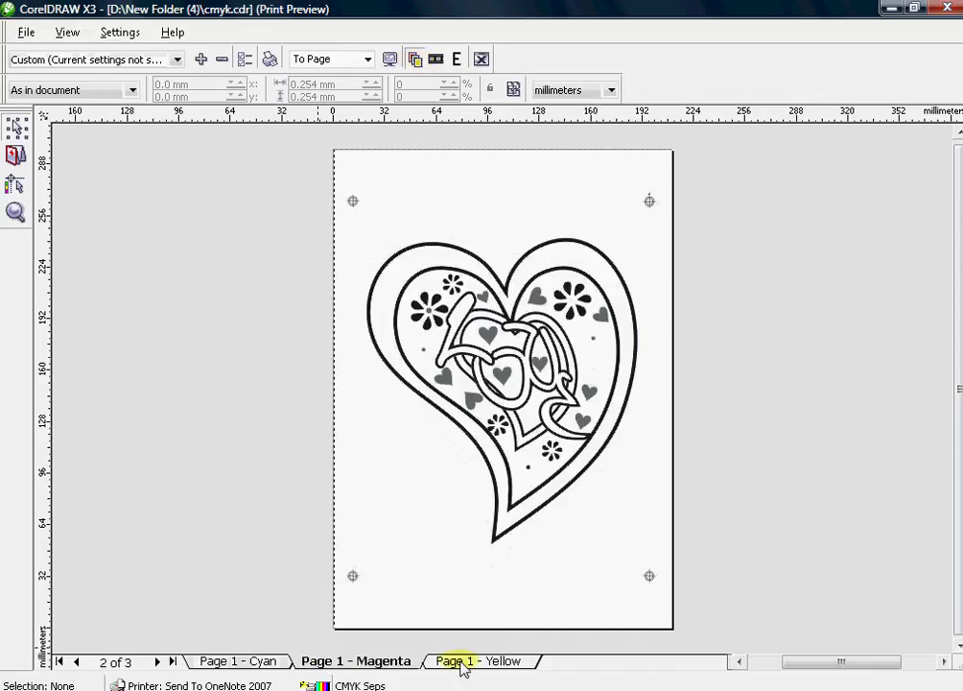
click(487, 663)
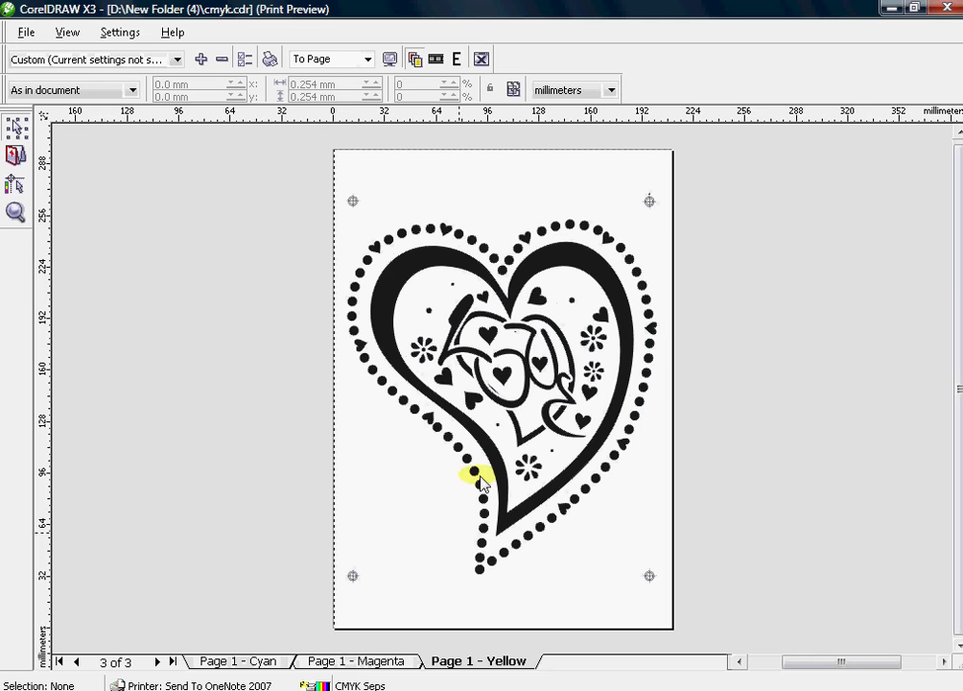
click(345, 662)
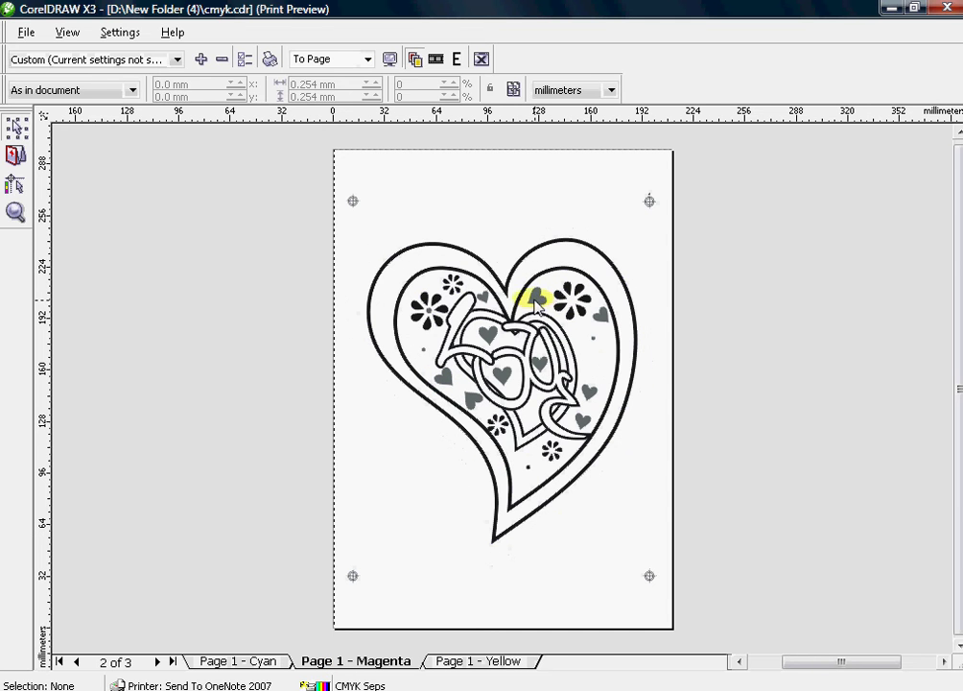
Step: Compare the small hearts up close on the magenta and yellow separation plates, and close the print preview
click(15, 213)
drag(589, 347, 647, 422)
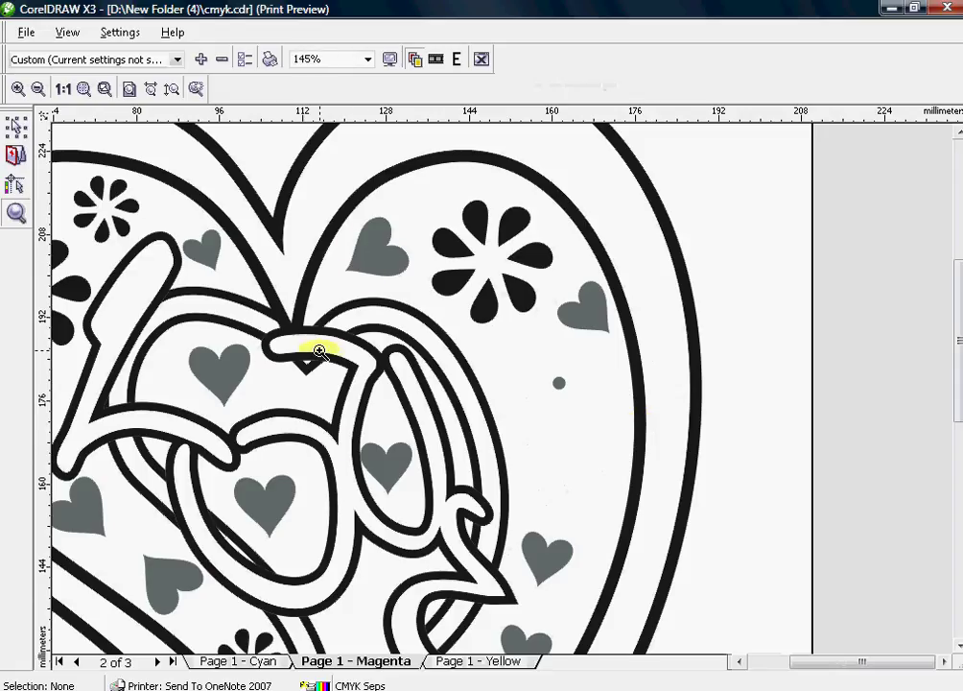
click(484, 662)
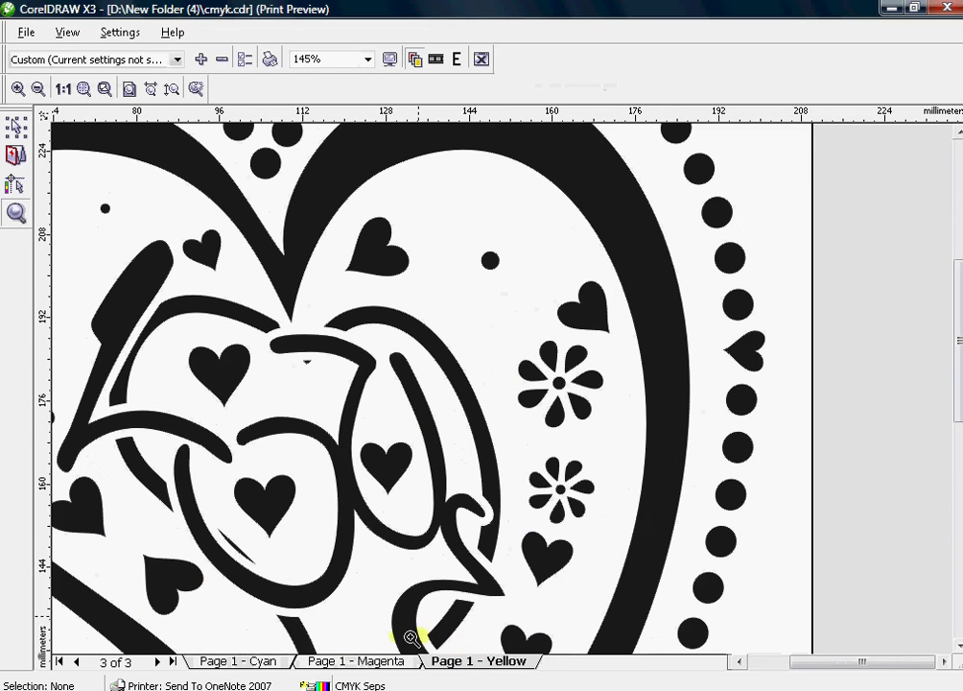
click(369, 663)
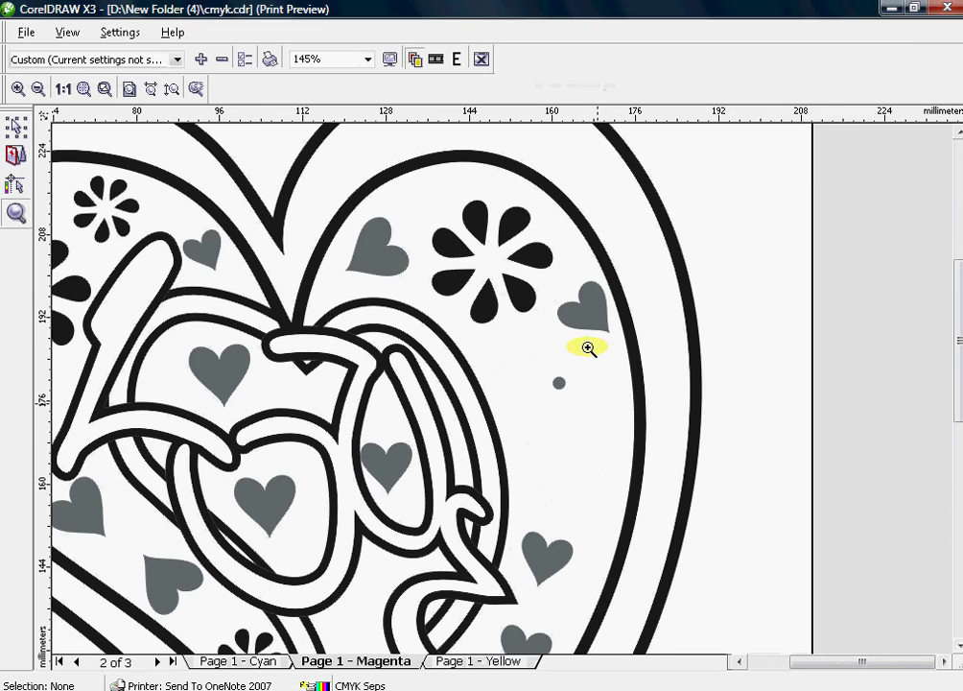
drag(544, 258, 669, 375)
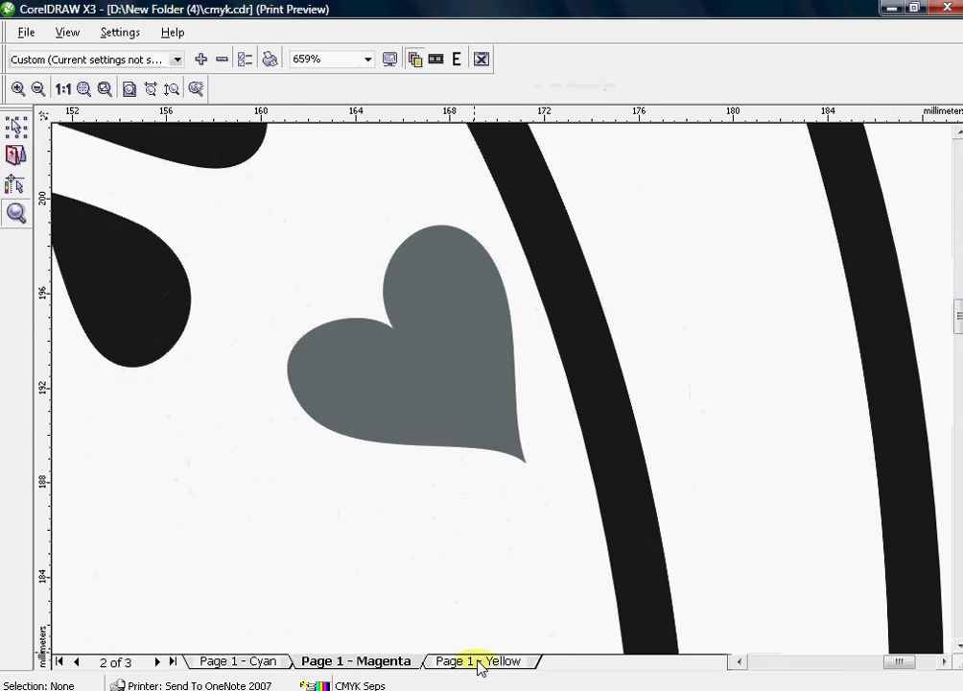
click(478, 662)
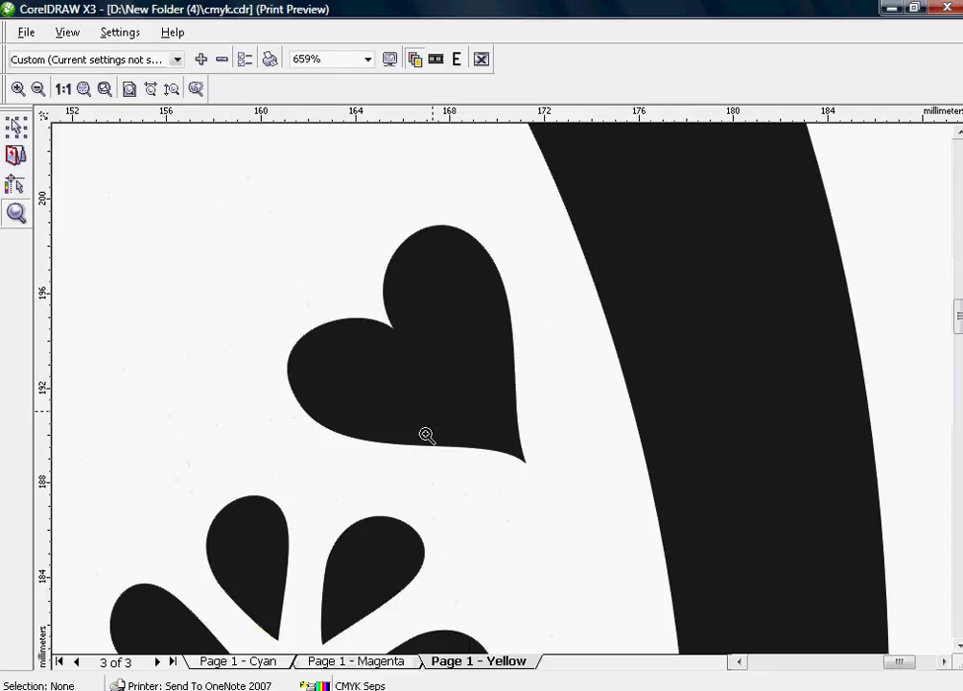
click(482, 59)
Step: Add three new pages to the document and paste a copy of the grouped heart artwork onto each
mouse_move(223, 179)
mouse_down()
mouse_move(439, 476)
mouse_move(538, 553)
mouse_move(554, 591)
mouse_up()
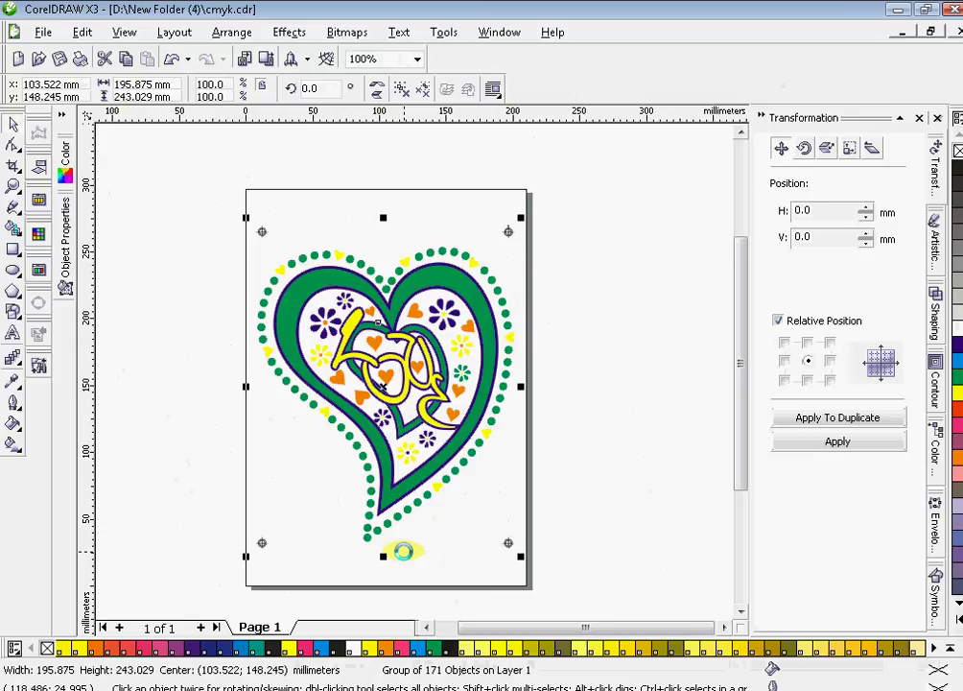
click(200, 627)
key(ctrl+v)
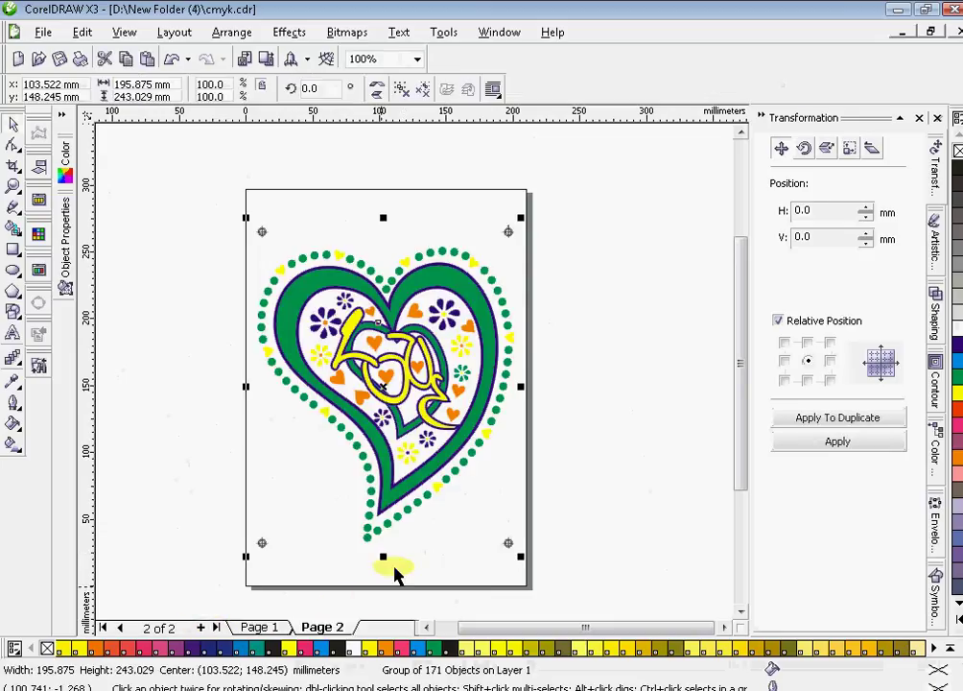
click(201, 628)
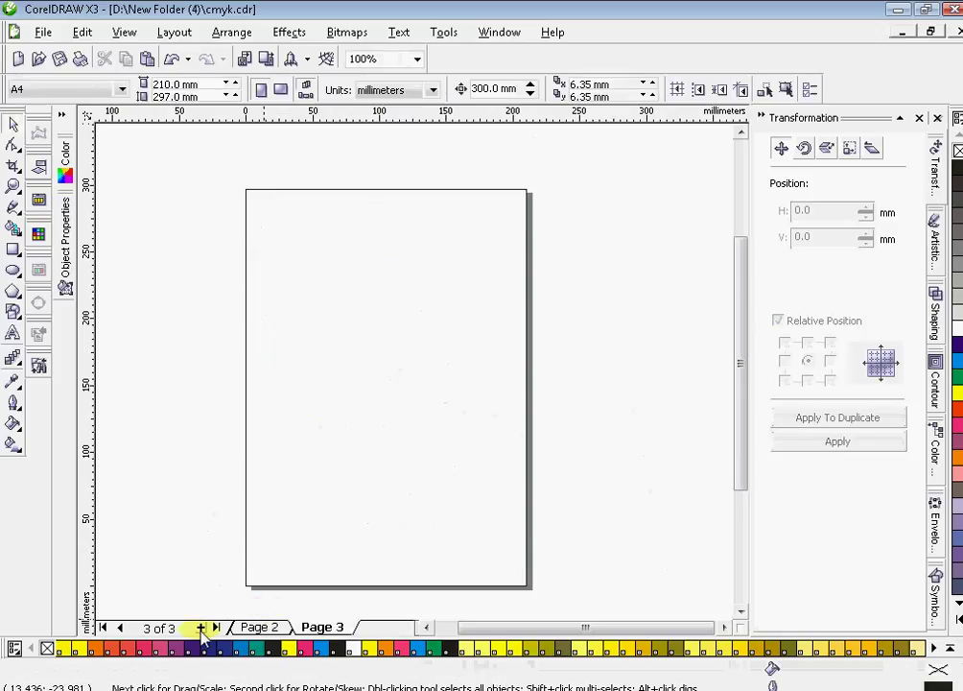
key(ctrl+v)
click(201, 628)
key(ctrl+v)
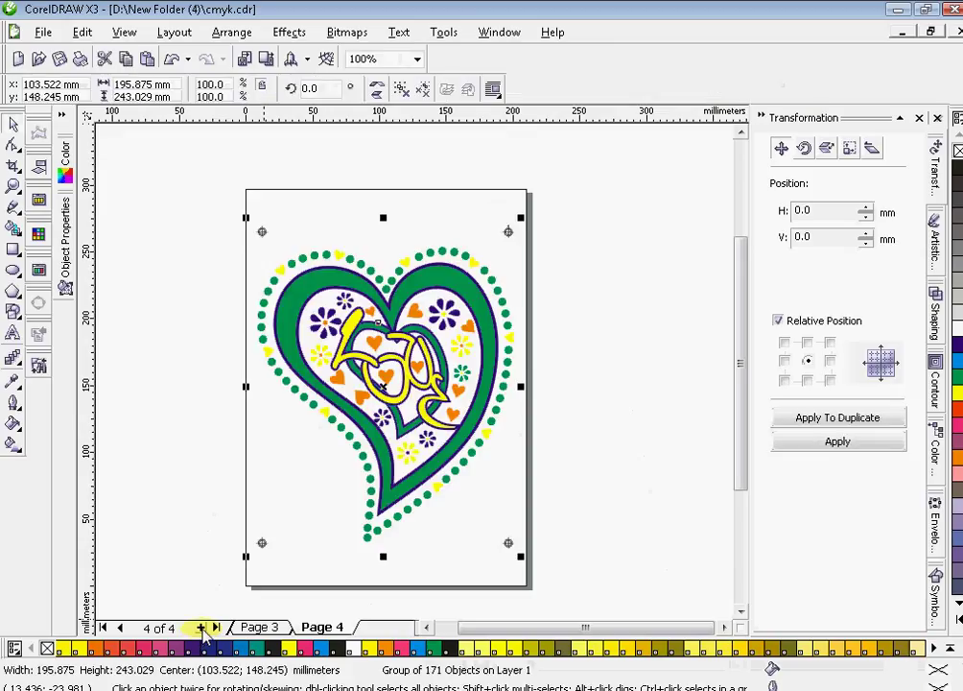
Step: Return to page 1 and ungroup its heart artwork into separate objects
click(256, 627)
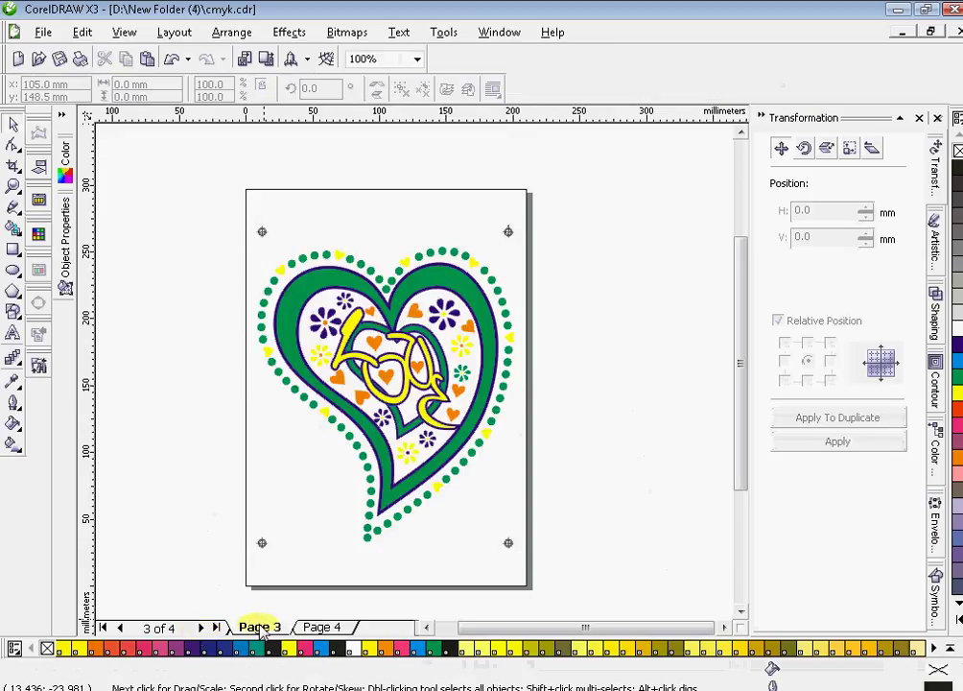
click(121, 628)
click(121, 628)
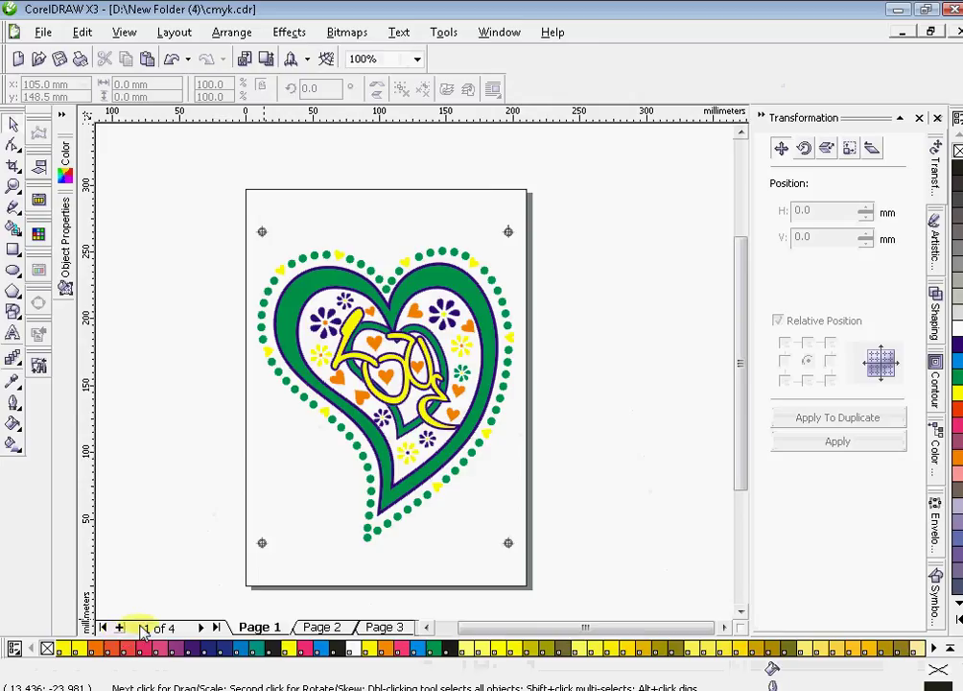
drag(222, 193, 555, 580)
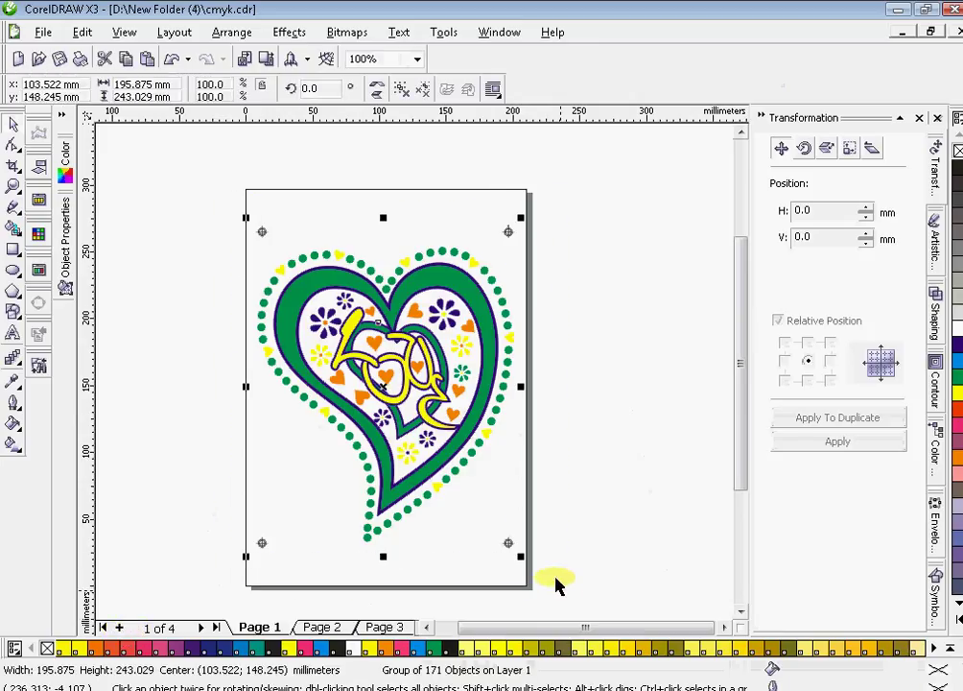
click(402, 94)
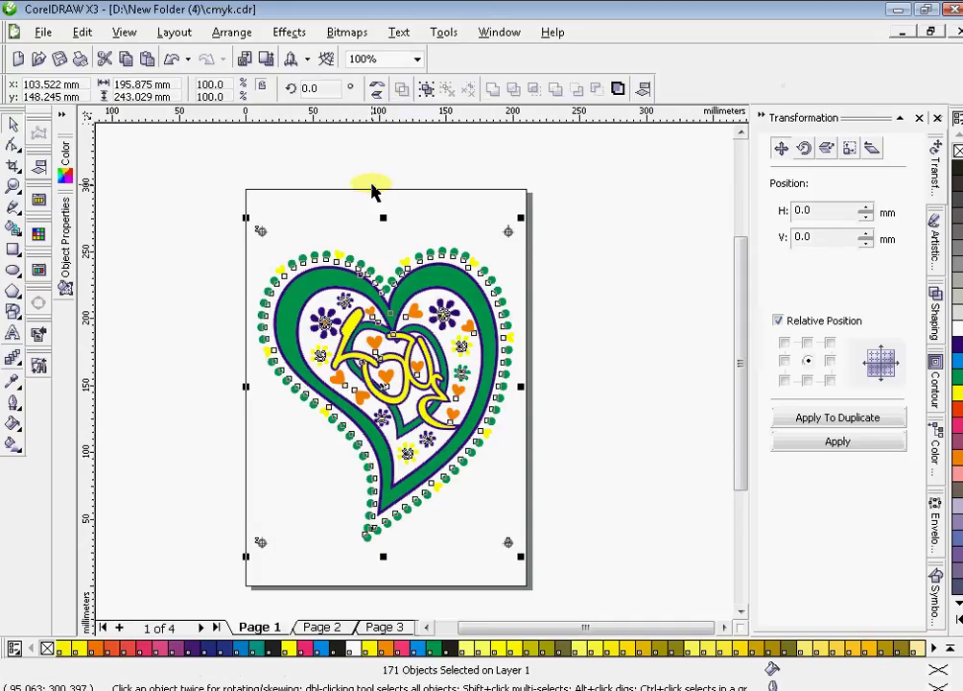
click(371, 190)
Step: Set up a colour replacement search in the Replace Wizard that finds objects with green fills
click(83, 32)
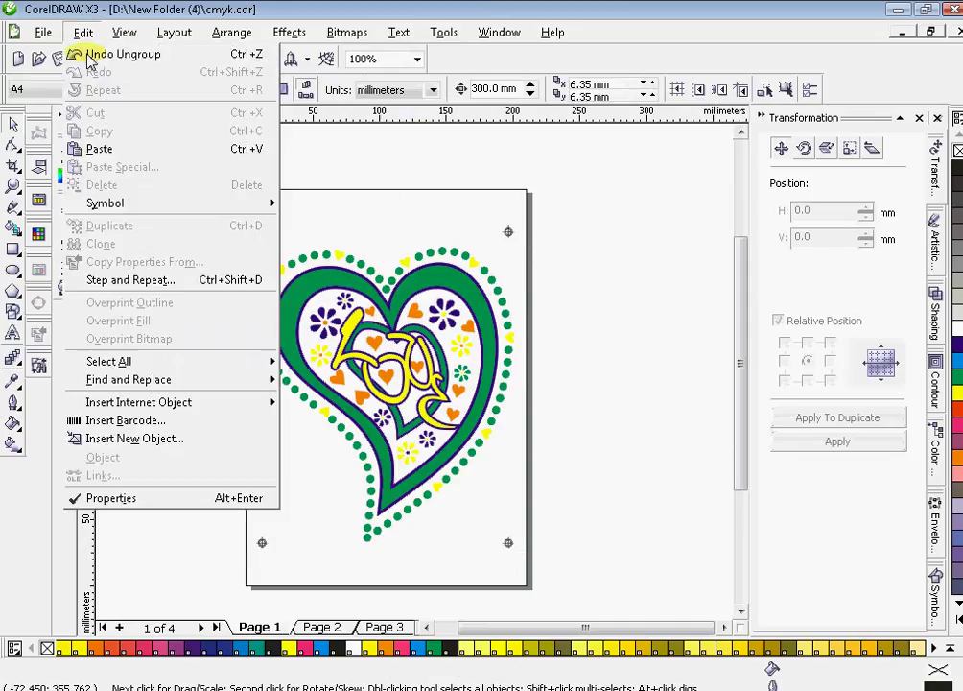
mouse_move(184, 384)
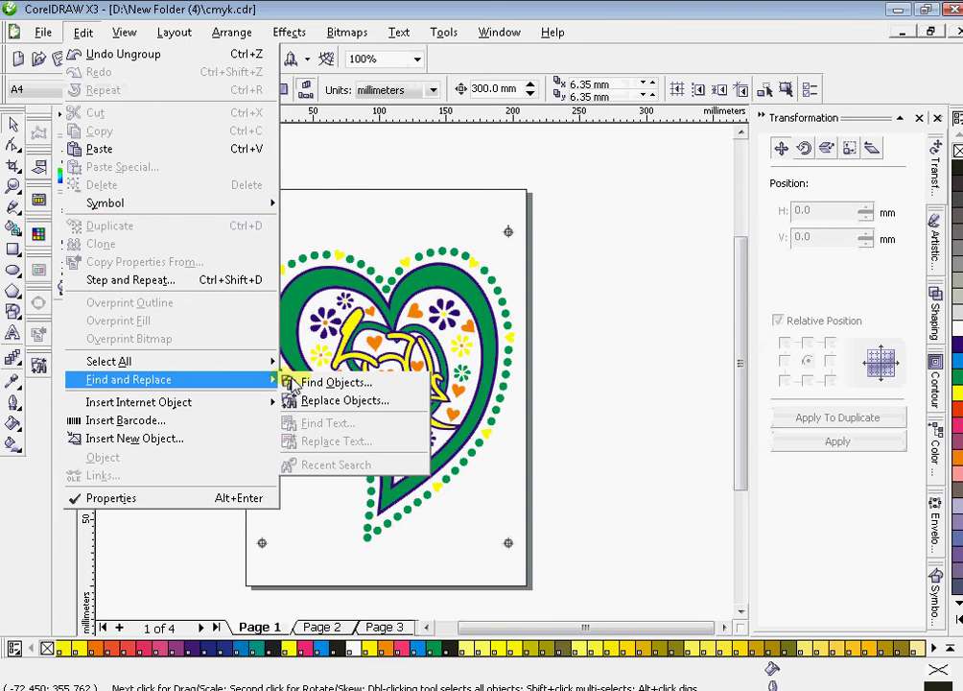
click(345, 401)
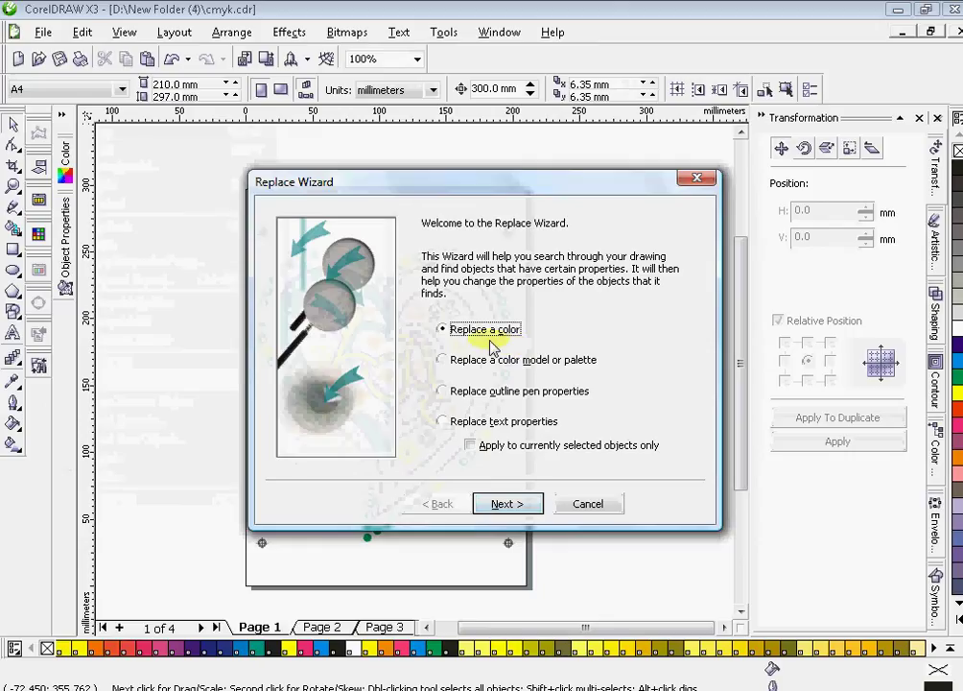
click(512, 506)
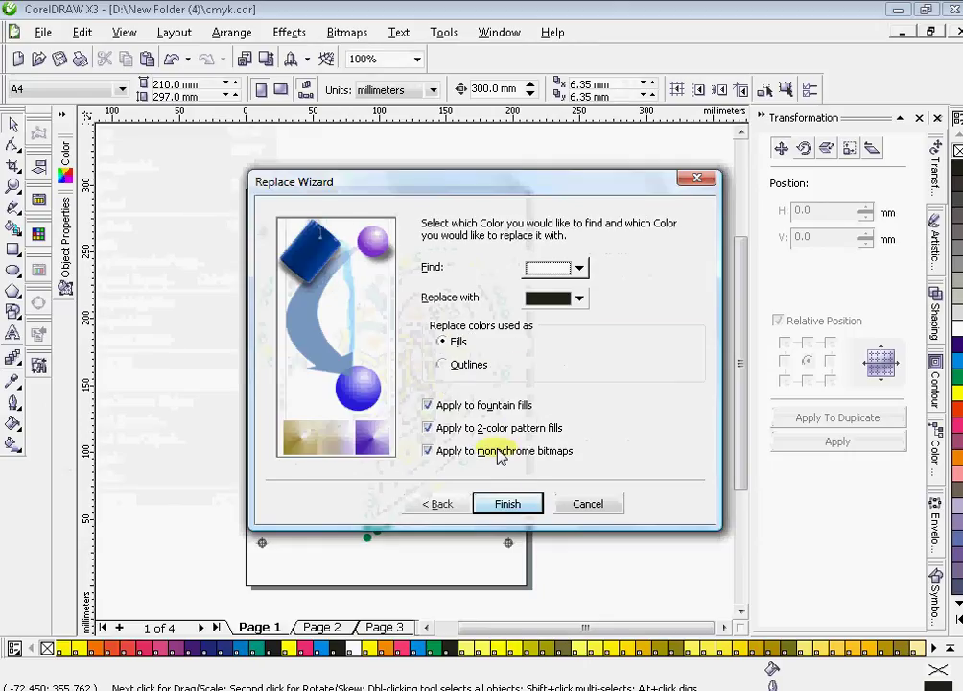
drag(575, 186, 814, 140)
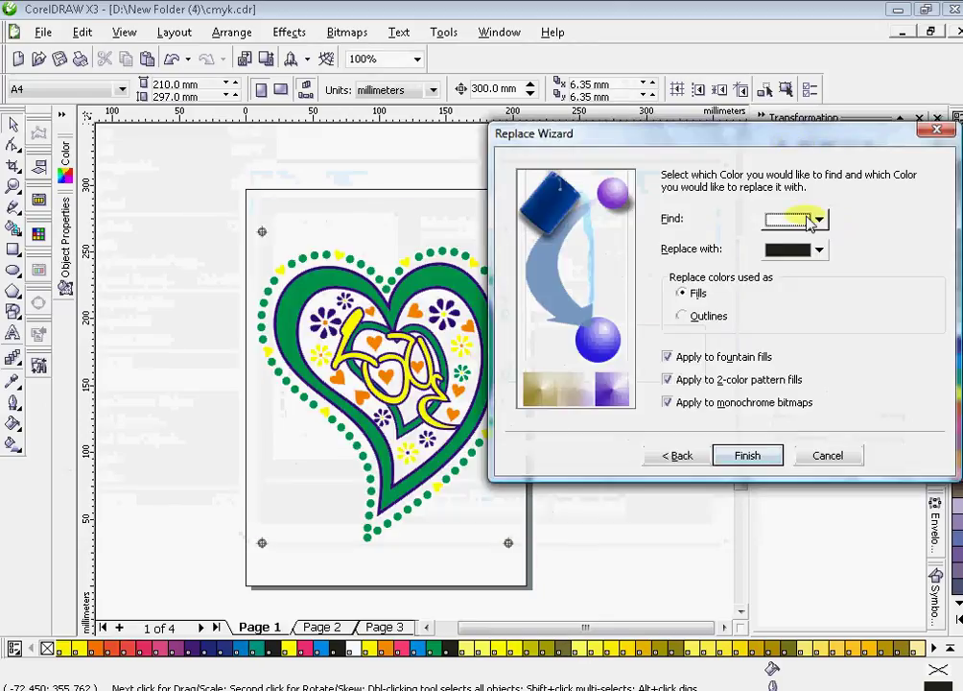
click(819, 219)
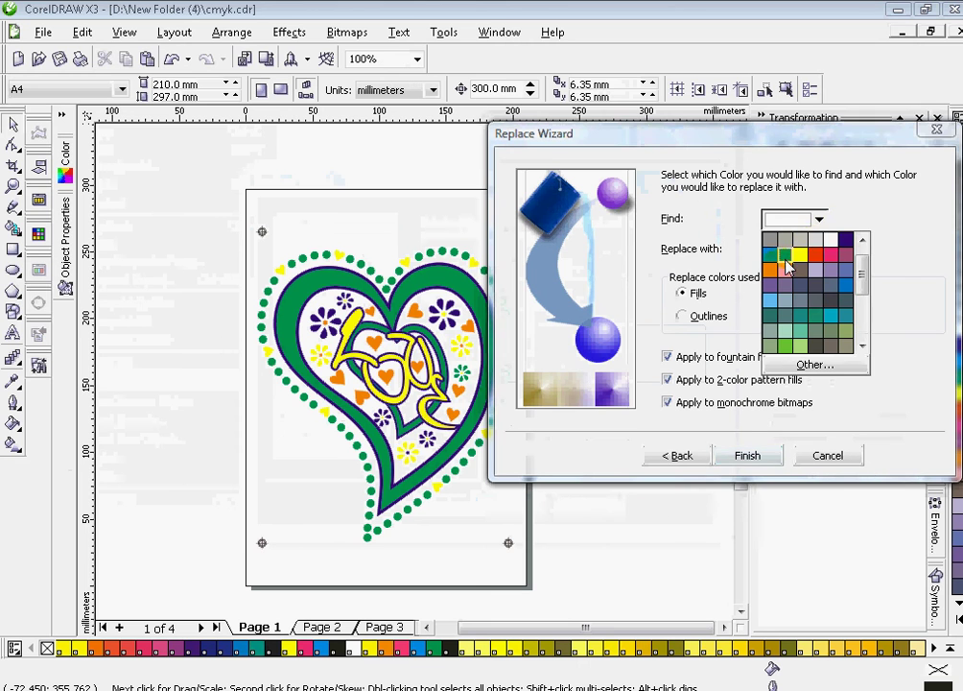
click(785, 255)
click(819, 249)
click(770, 288)
click(747, 456)
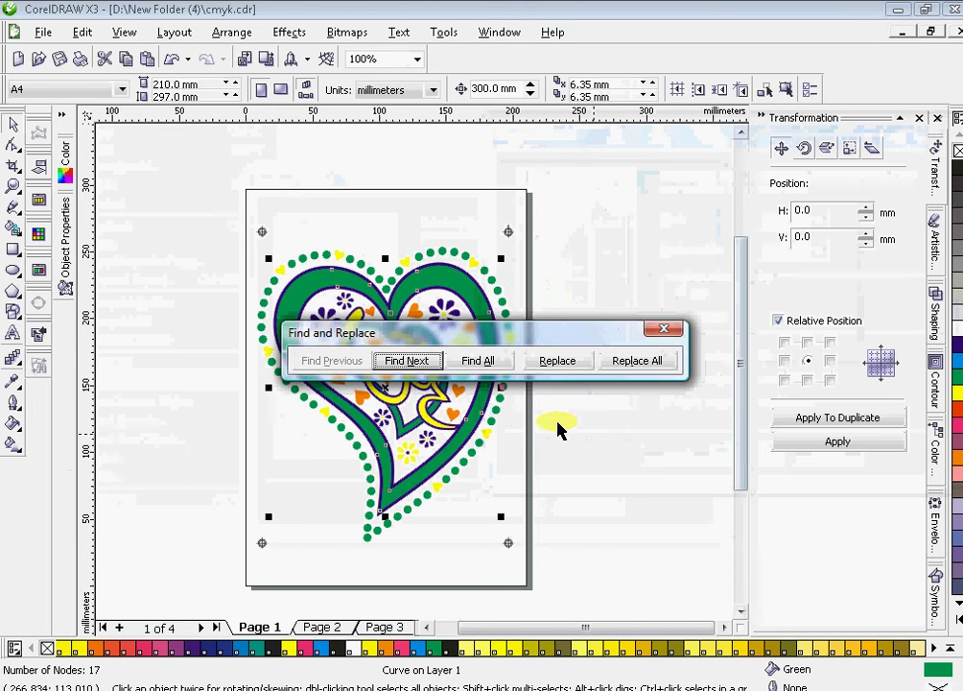
Step: Select every green-filled object found on page 1 and group them together
drag(501, 334, 605, 167)
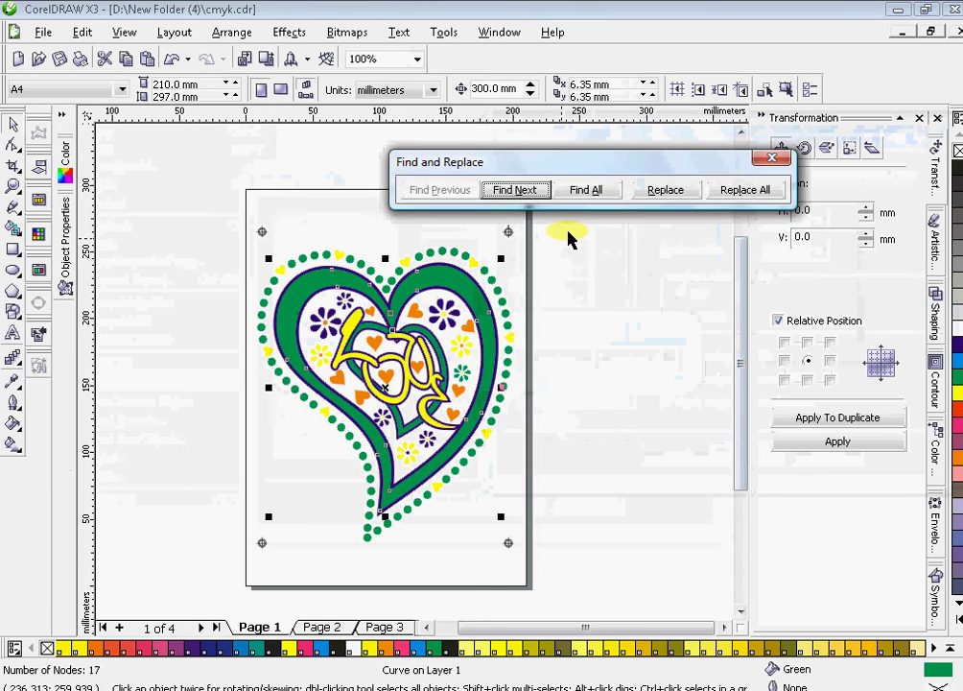
click(588, 192)
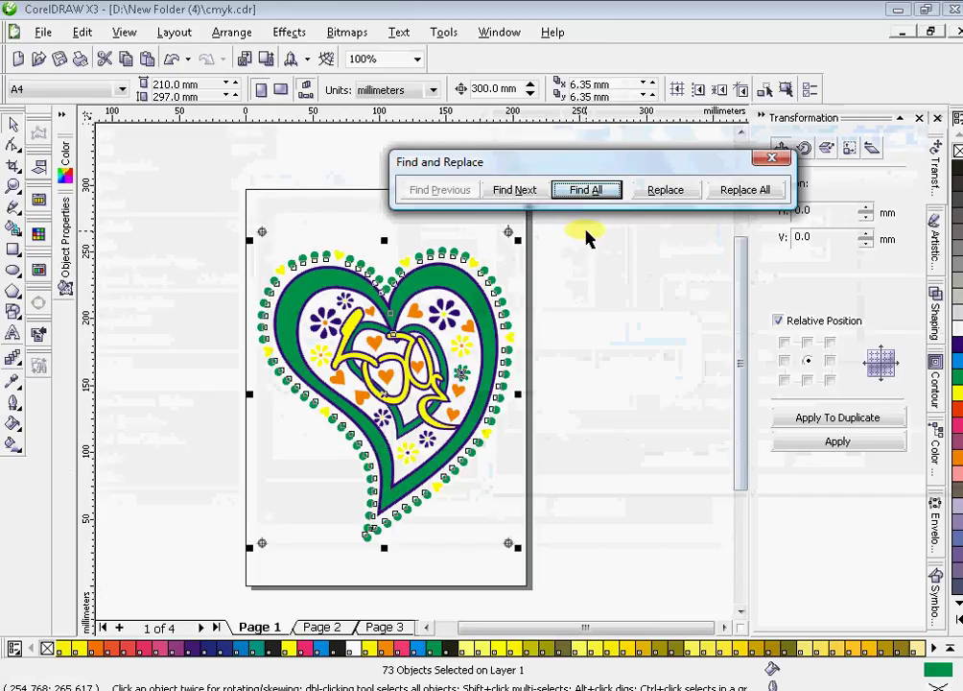
click(773, 159)
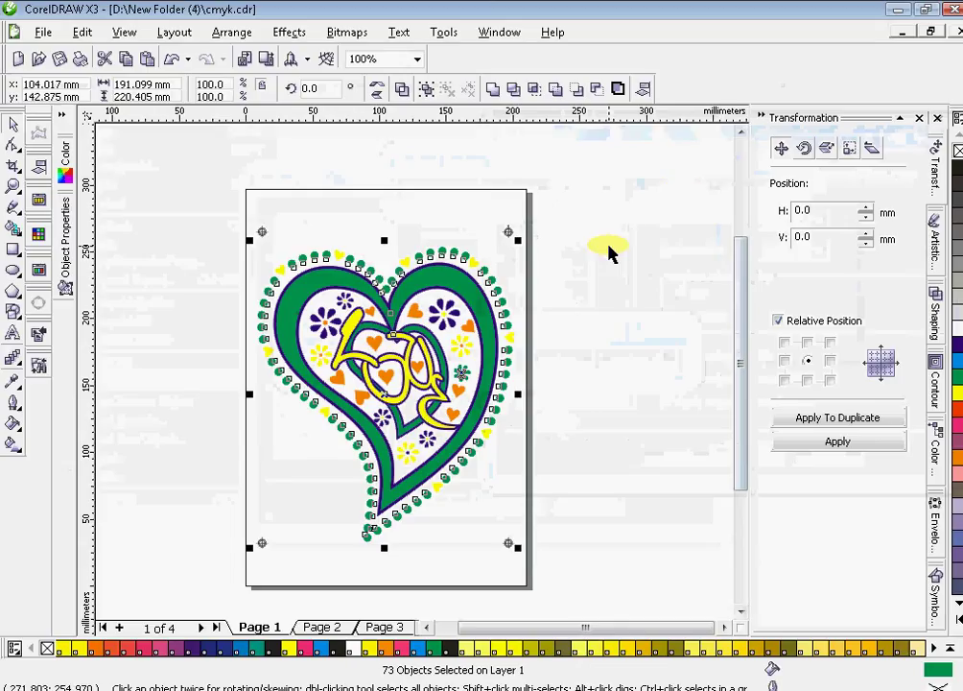
key(ctrl+g)
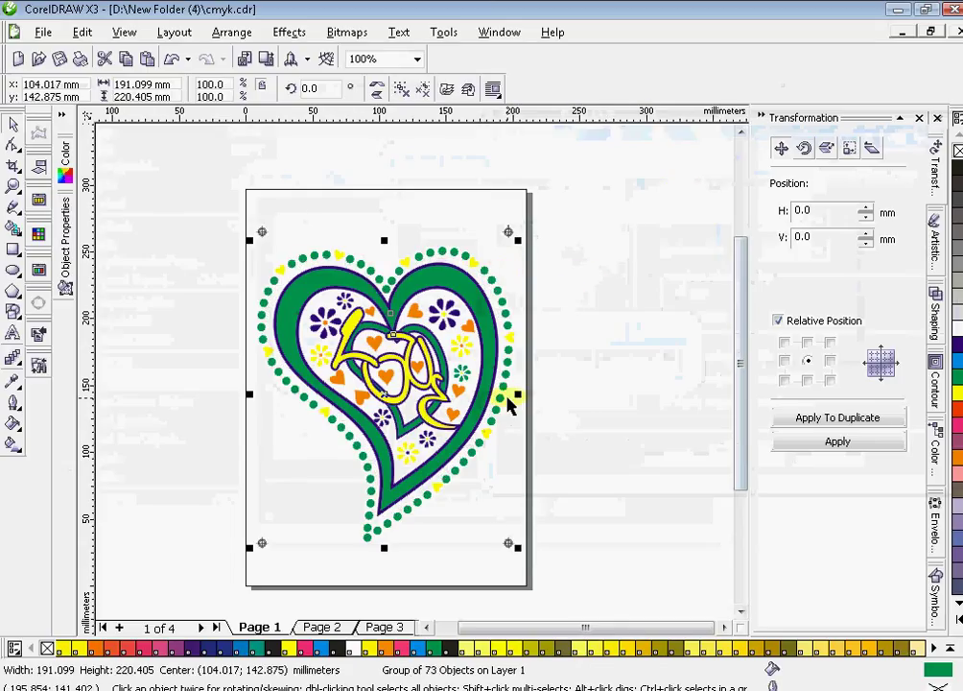
click(445, 177)
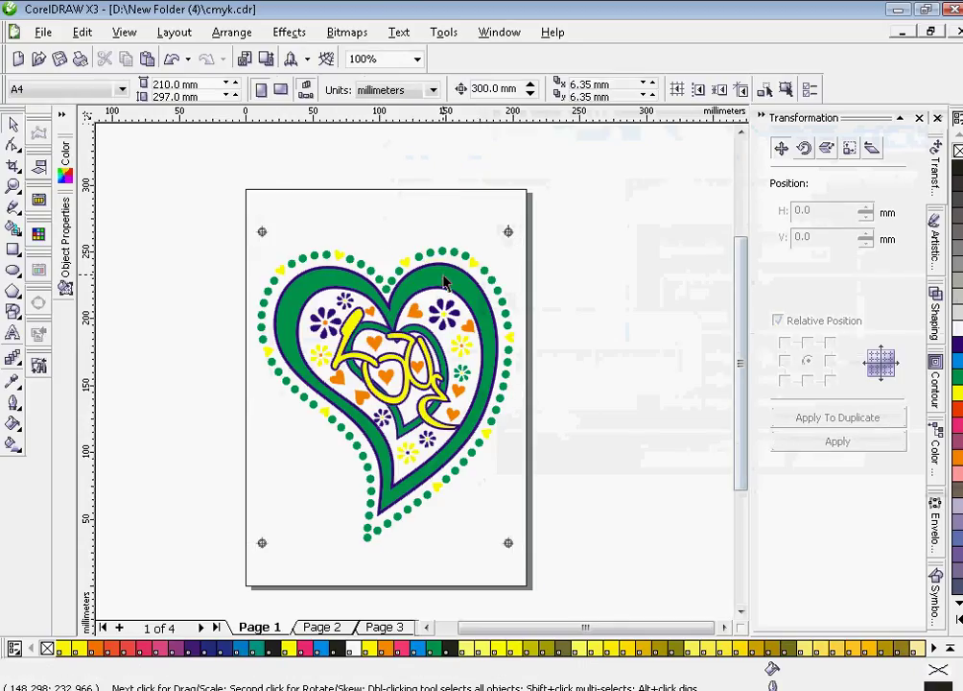
Step: Move the green group 300 mm right off page 1 and delete the non-green artwork, keeping the registration marks
click(444, 279)
drag(444, 278, 847, 278)
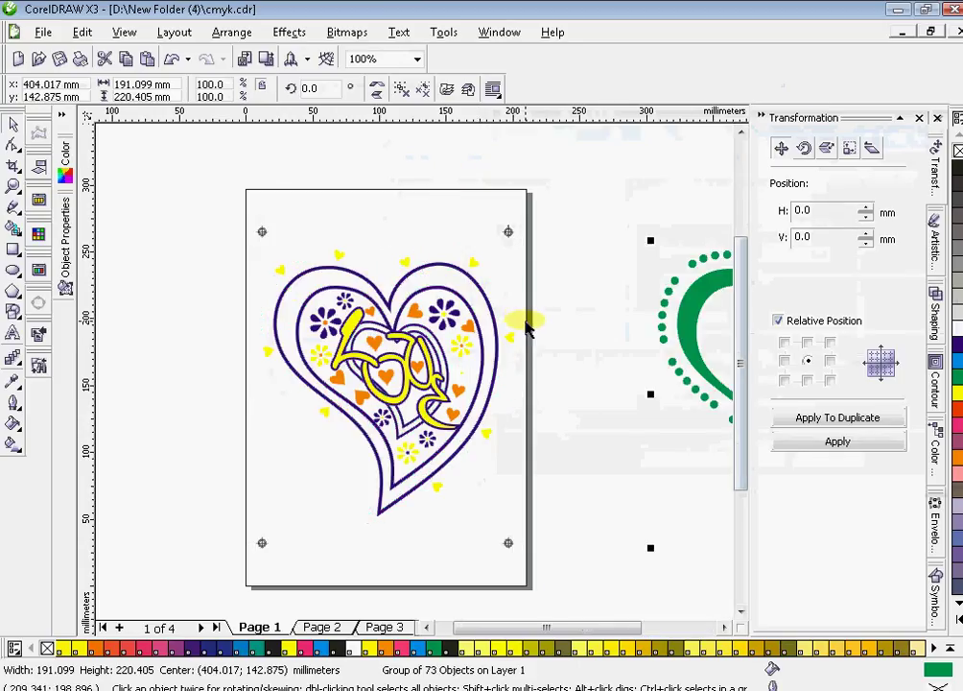
click(547, 492)
drag(547, 247, 227, 538)
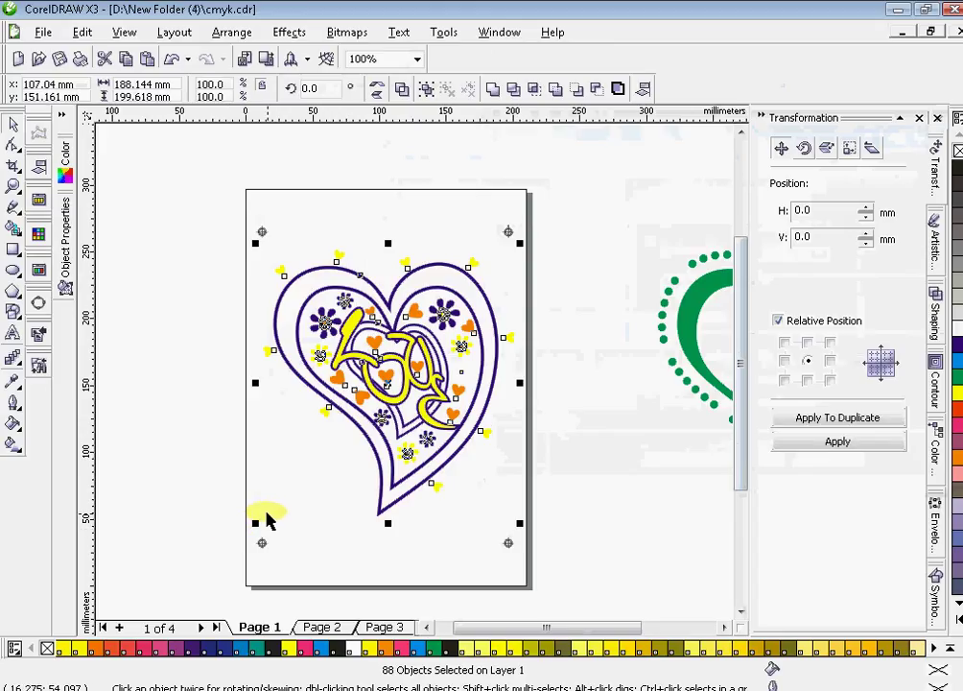
key(Delete)
Step: Move the green group 300 mm back to its original position on page 1, and go to page 2
click(695, 329)
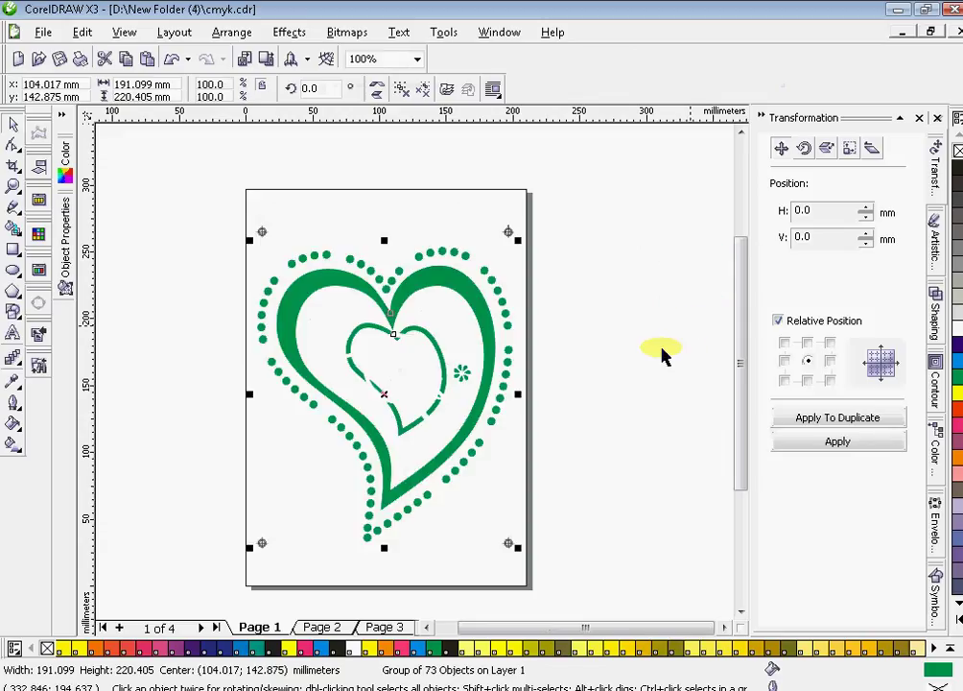
click(322, 628)
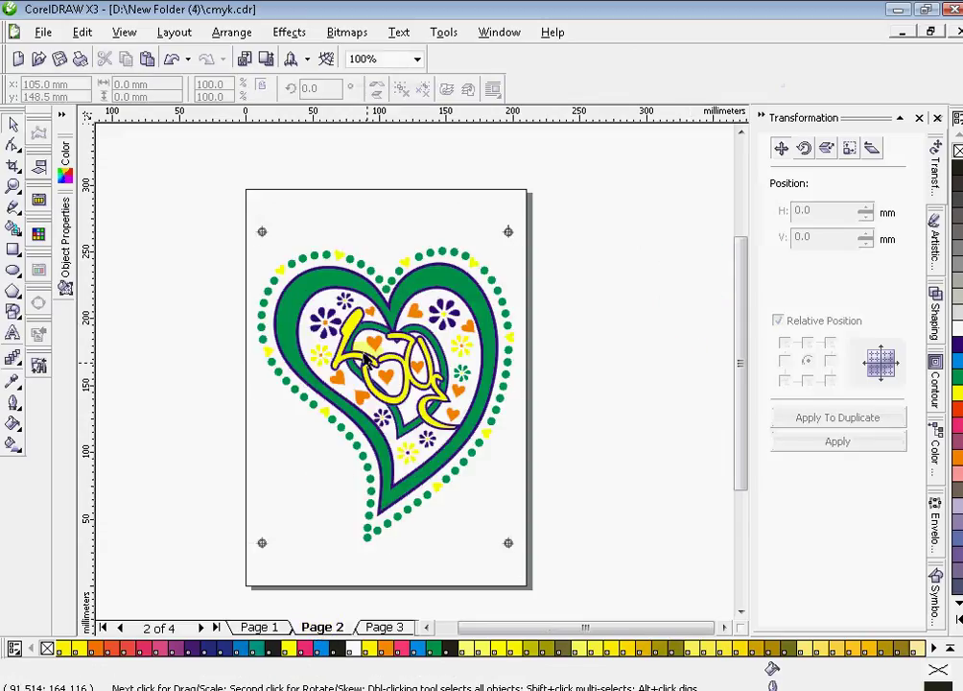
Step: Ungroup the complete heart artwork on page 2 into individual objects and clear the selection
click(262, 232)
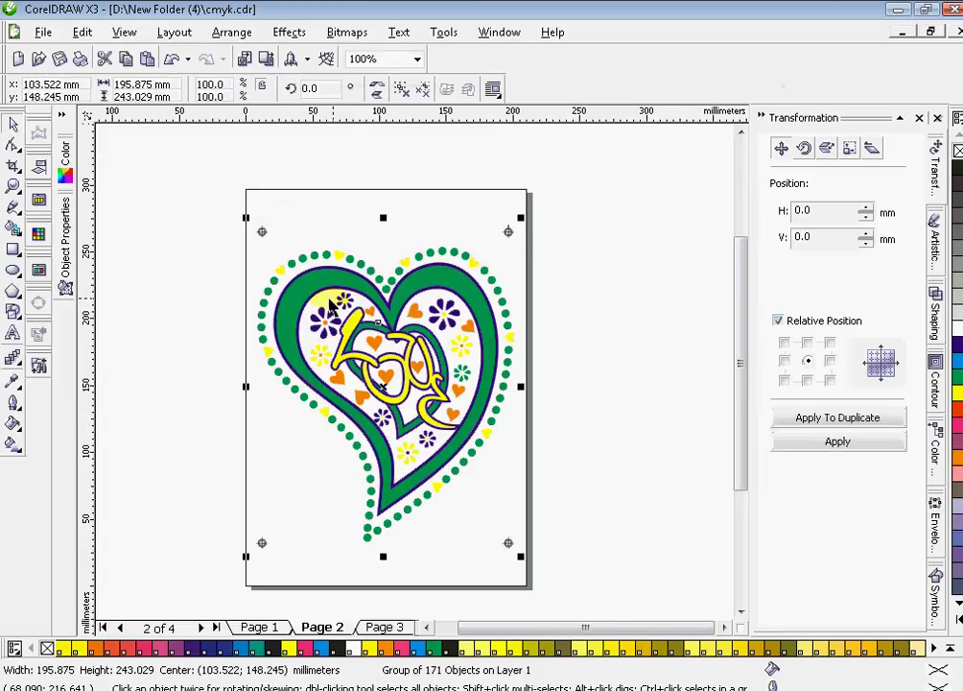
click(419, 89)
click(643, 333)
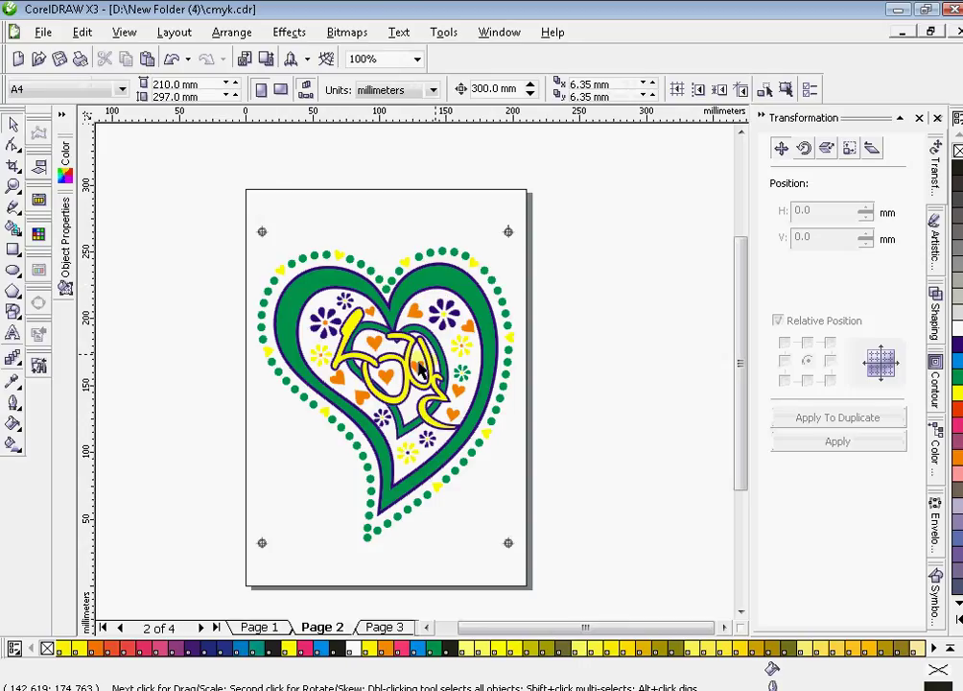
Step: Set up a colour replacement search in the Replace Wizard that finds objects with yellow fills on page 2
click(83, 32)
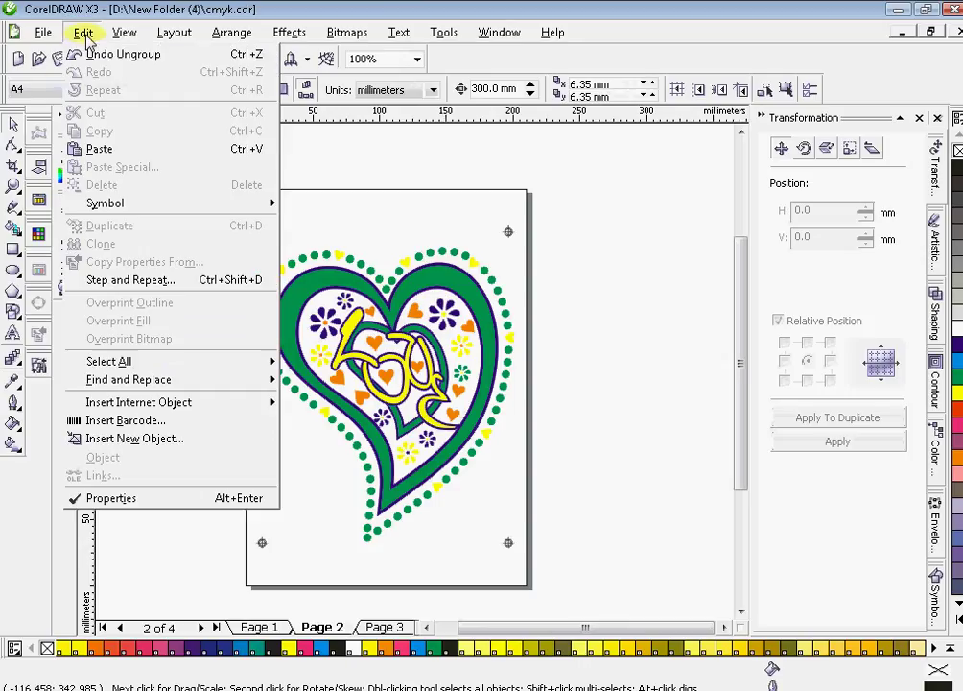
click(182, 379)
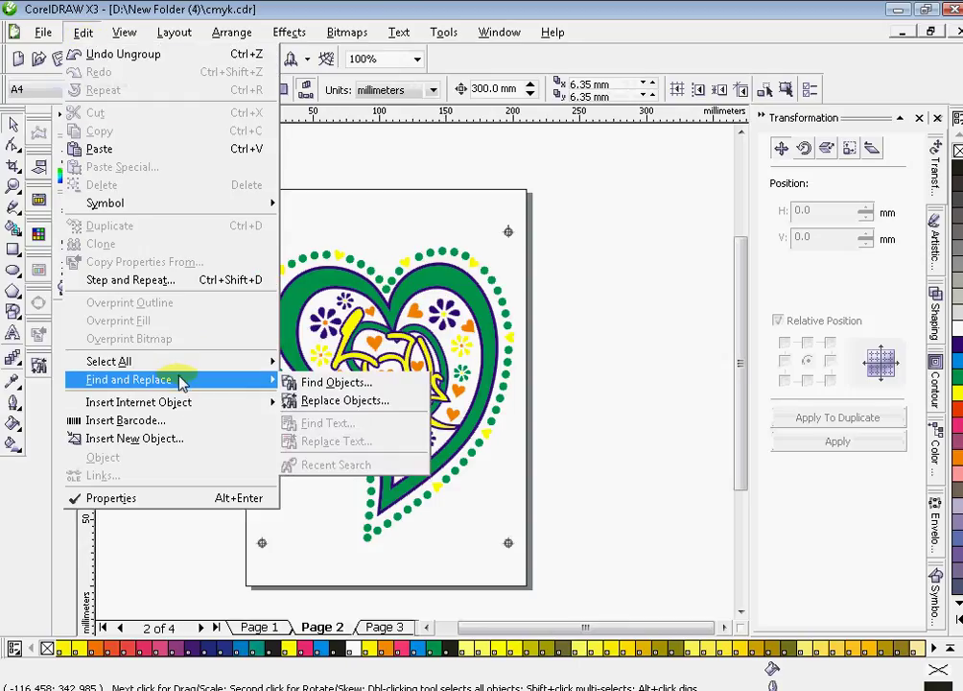
click(375, 407)
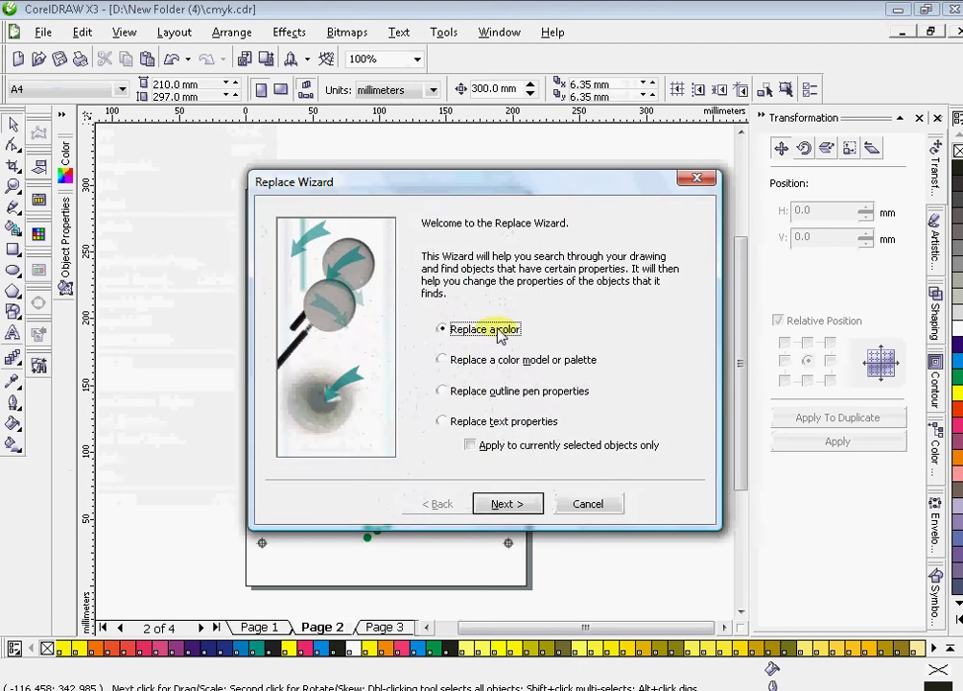
click(508, 504)
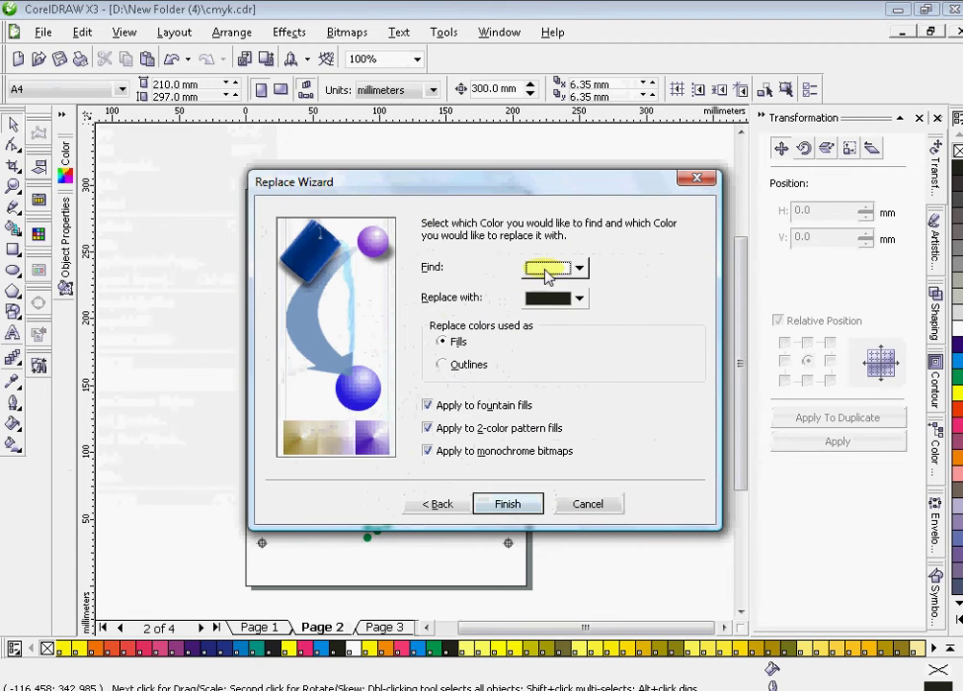
click(551, 269)
click(561, 303)
click(506, 506)
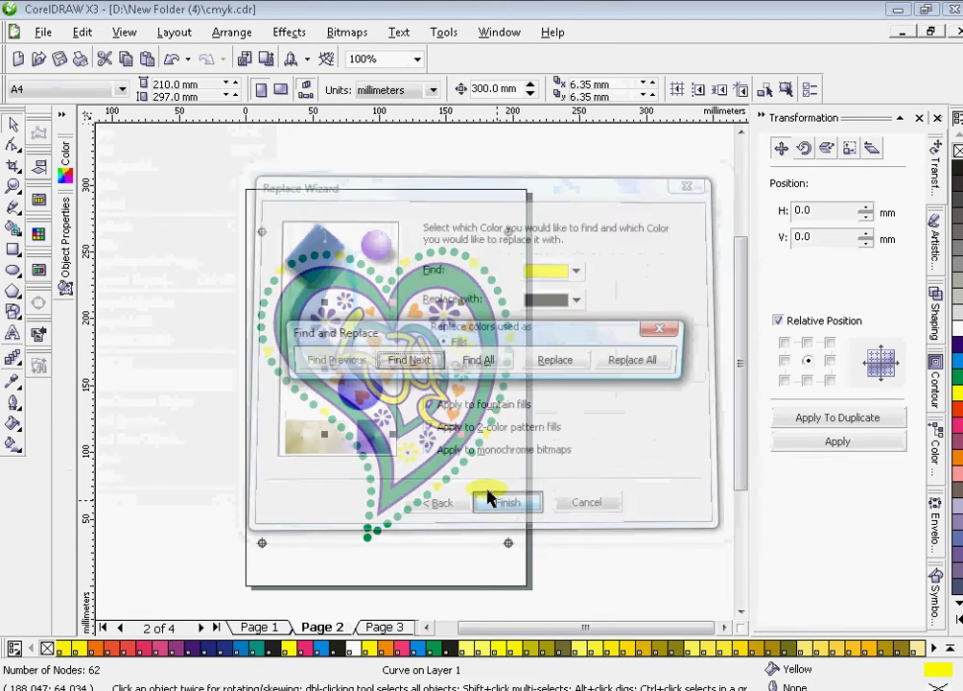
Step: Select every yellow-filled object found on page 2 and group them together
click(484, 362)
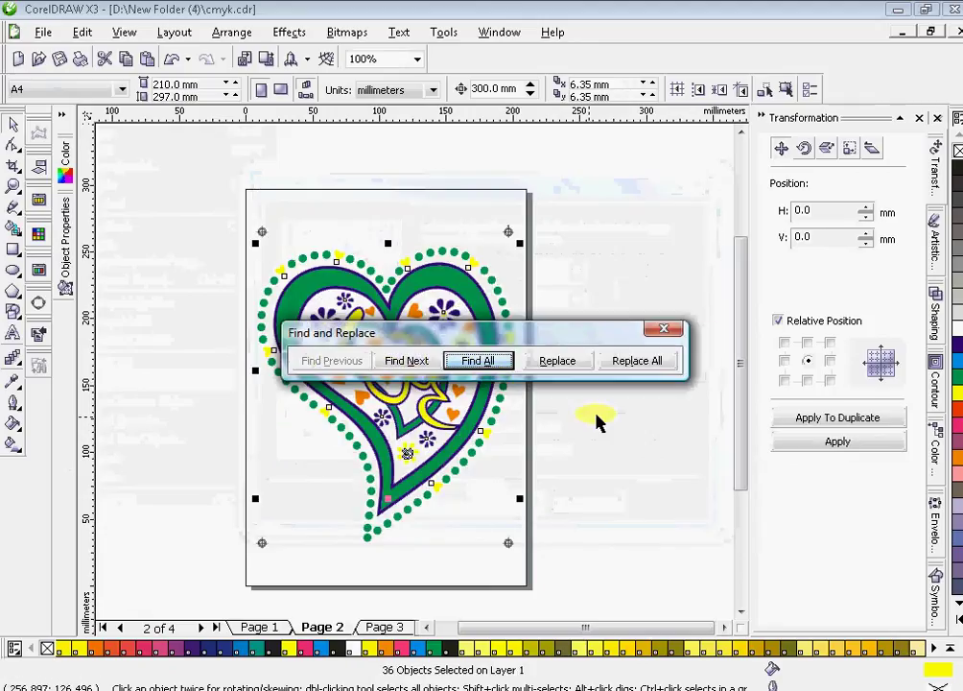
click(665, 329)
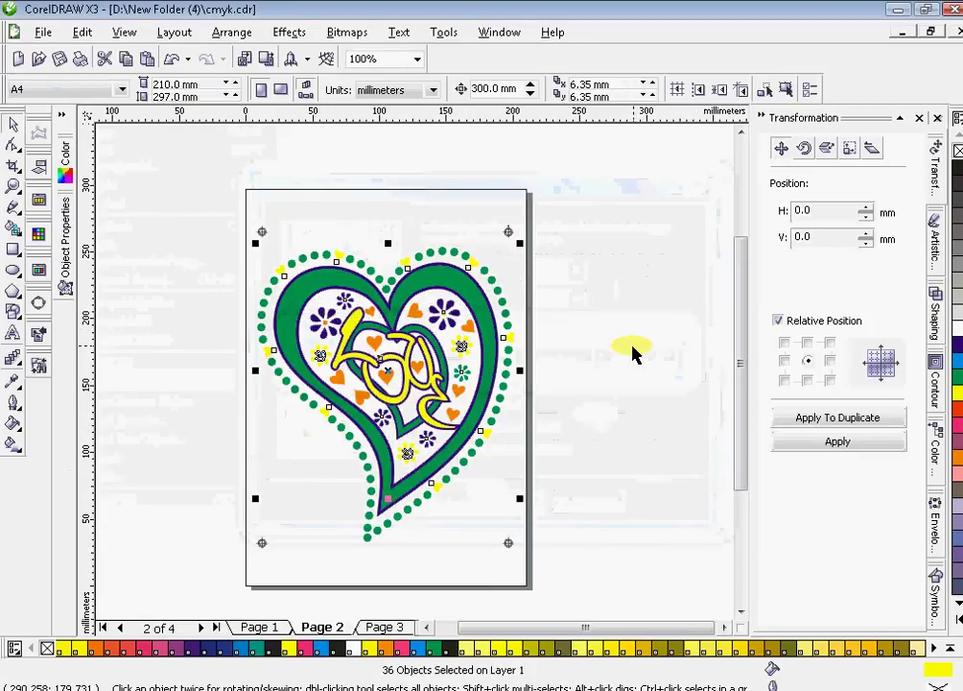
key(ctrl+g)
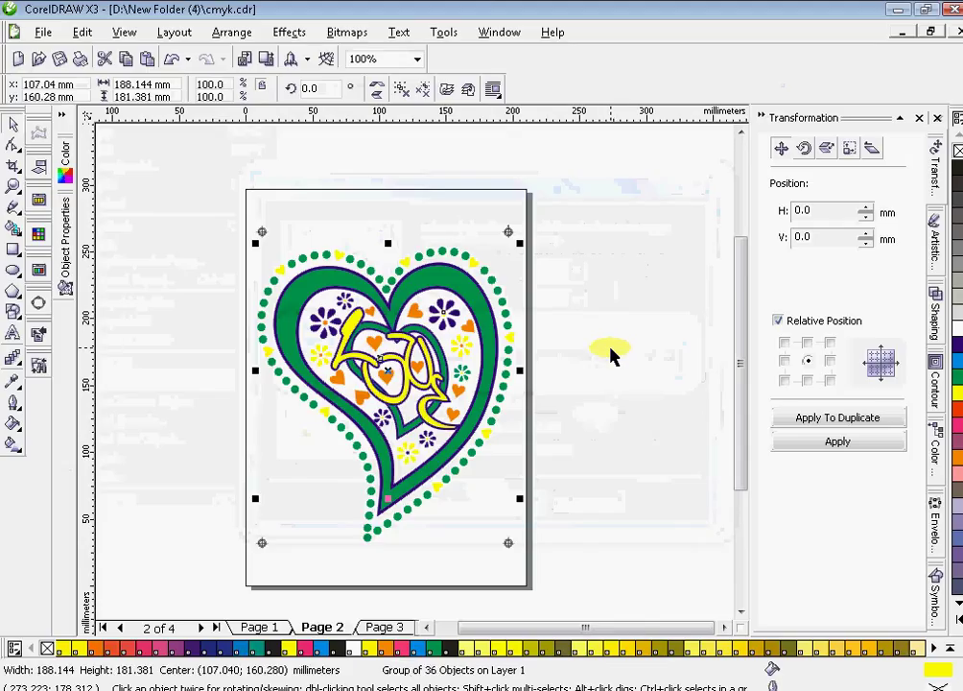
Step: Shift the yellow group 300 mm right, delete the other artwork except the registration marks, and return the group to its original position
key(shift+Right)
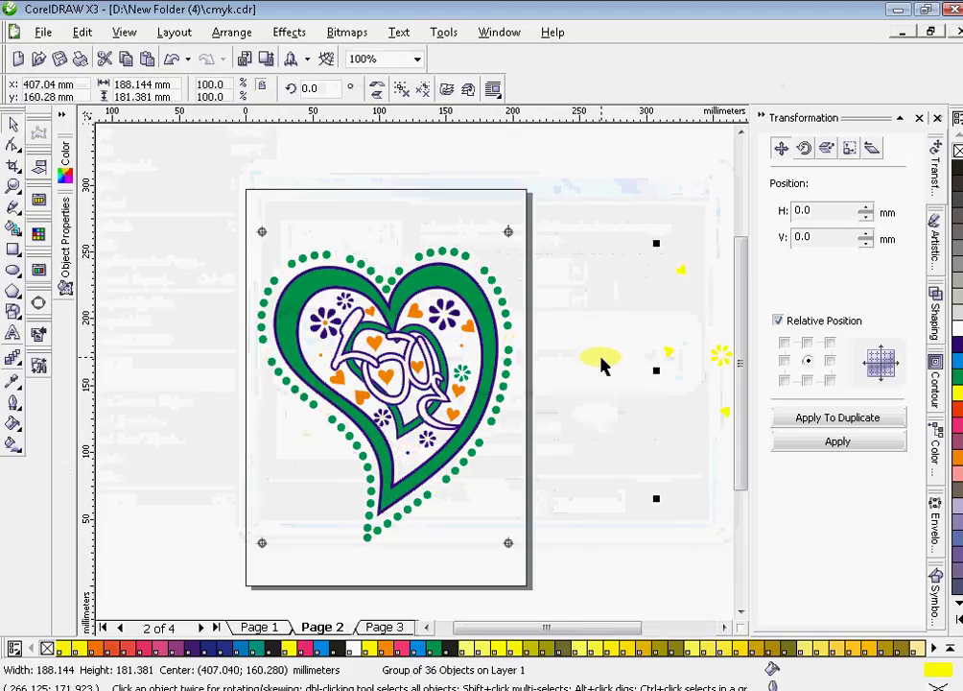
drag(555, 247, 219, 523)
key(Delete)
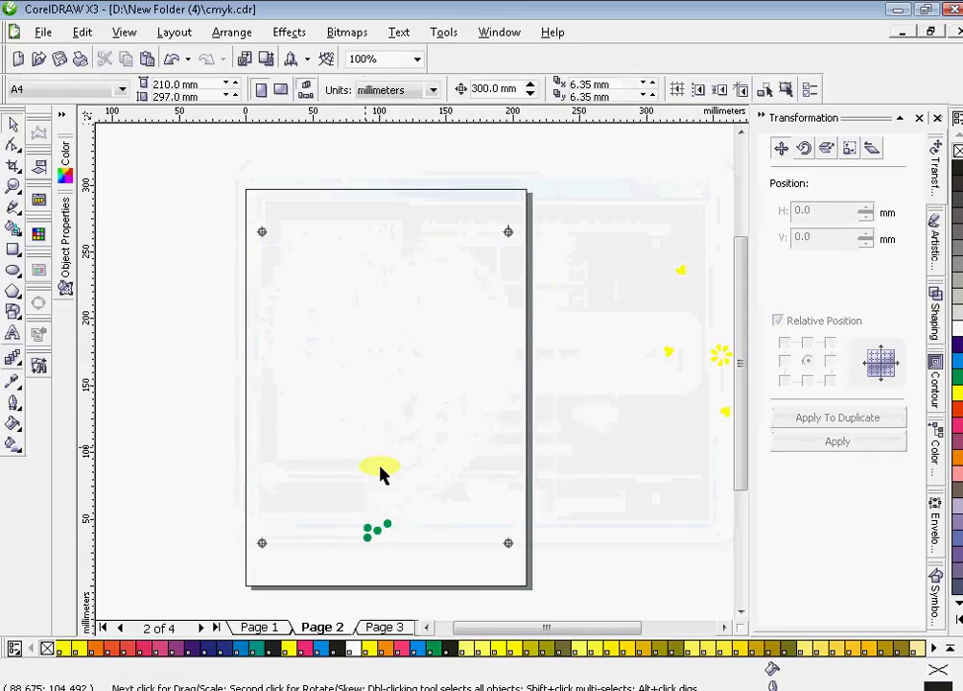
drag(327, 471, 414, 563)
key(Delete)
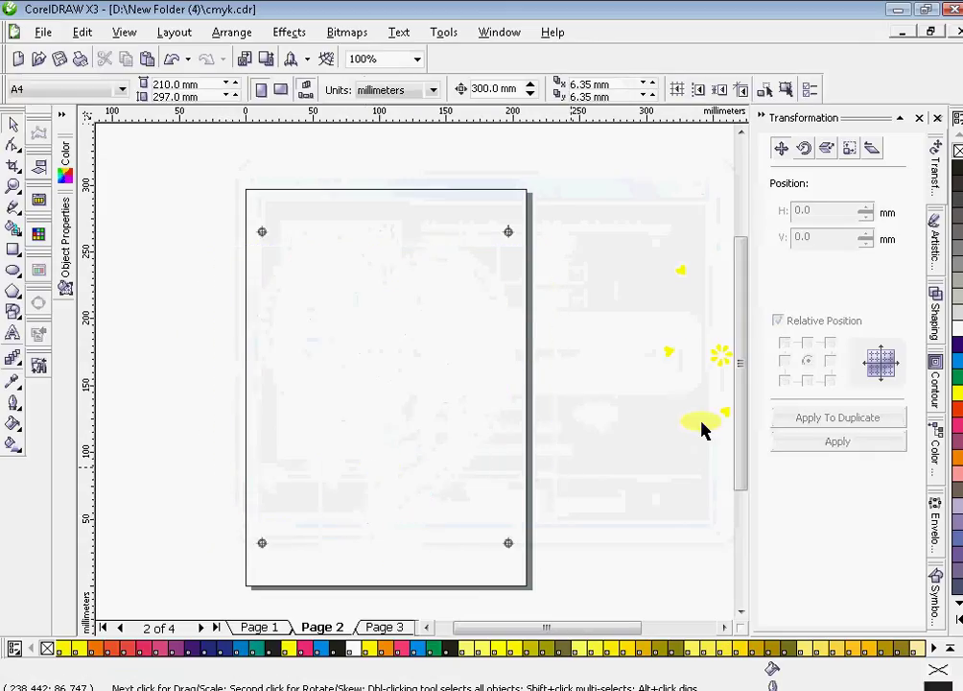
click(671, 361)
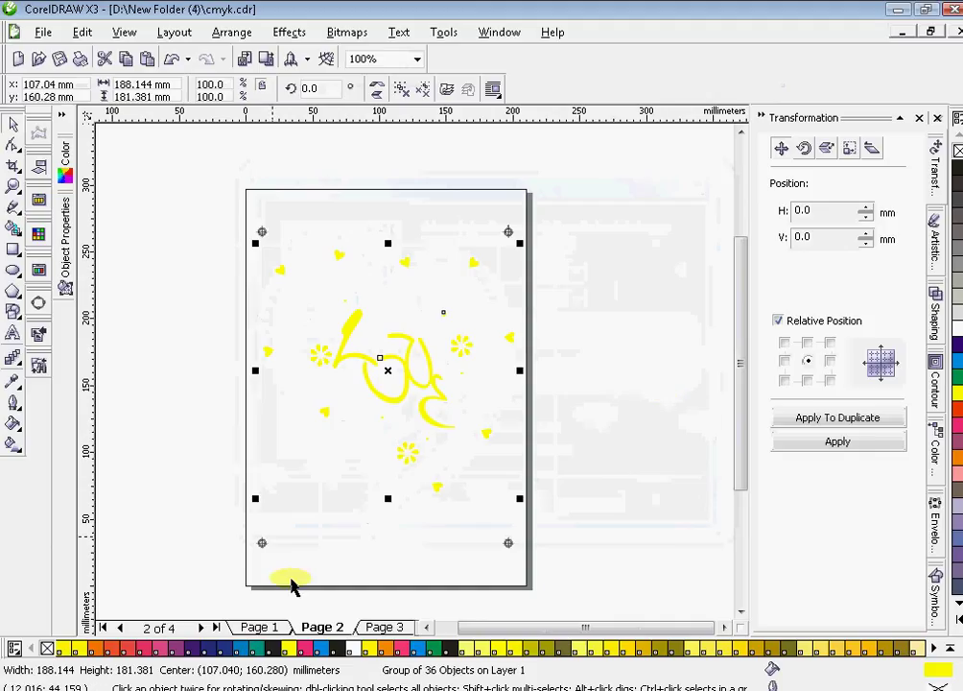
Step: Go to page 3, ungroup the complete heart artwork into individual objects, and clear the selection
click(384, 628)
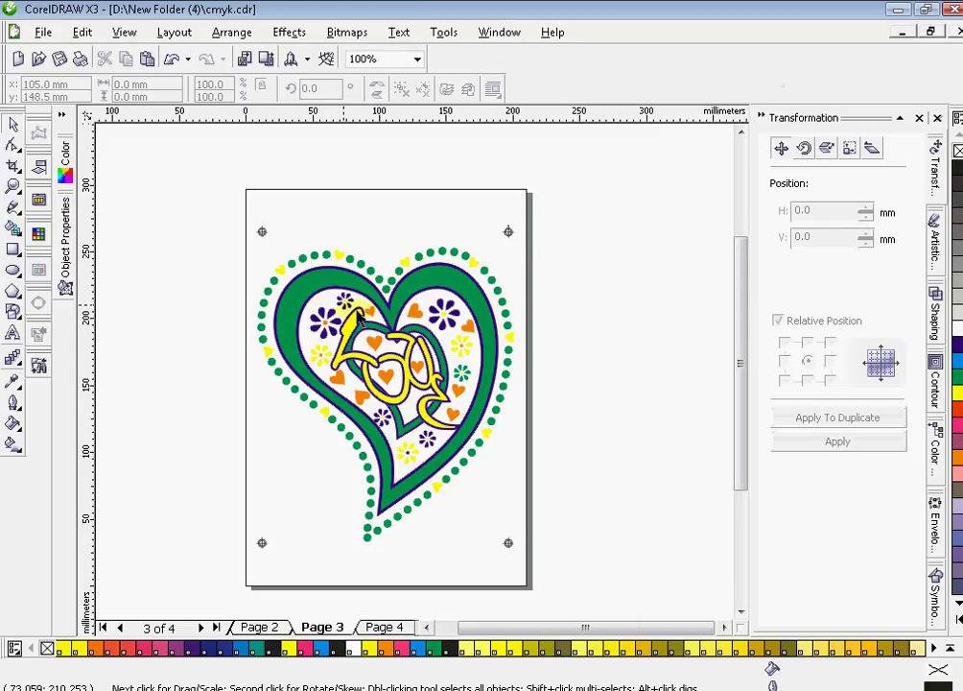
click(283, 279)
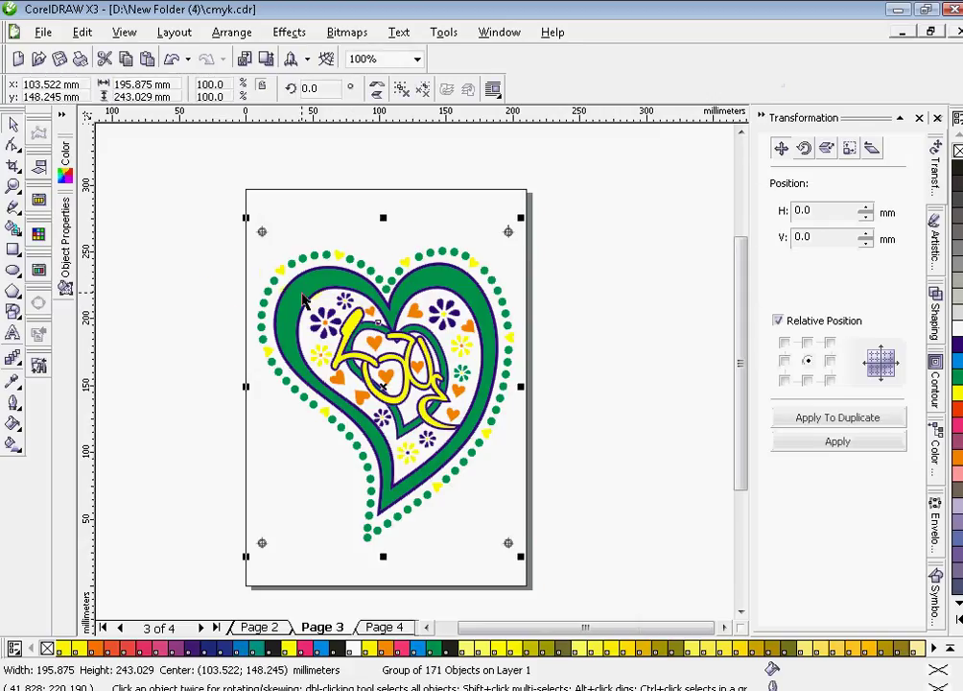
click(400, 88)
click(333, 188)
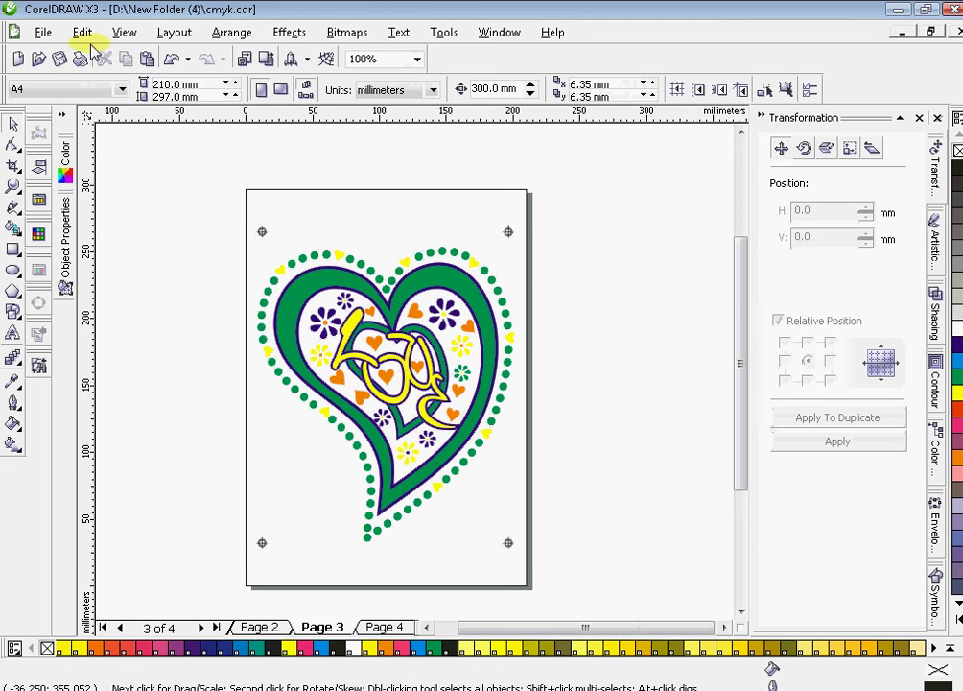
Step: Set up a colour replacement search in the Replace Wizard that finds objects with dark blue fills on page 3
click(84, 36)
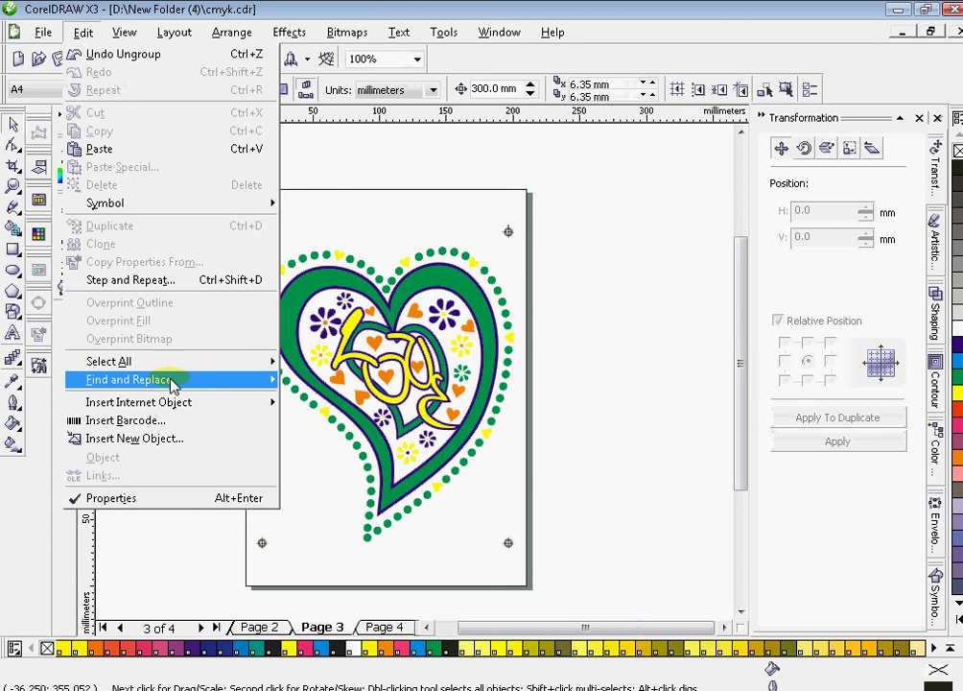
mouse_move(222, 383)
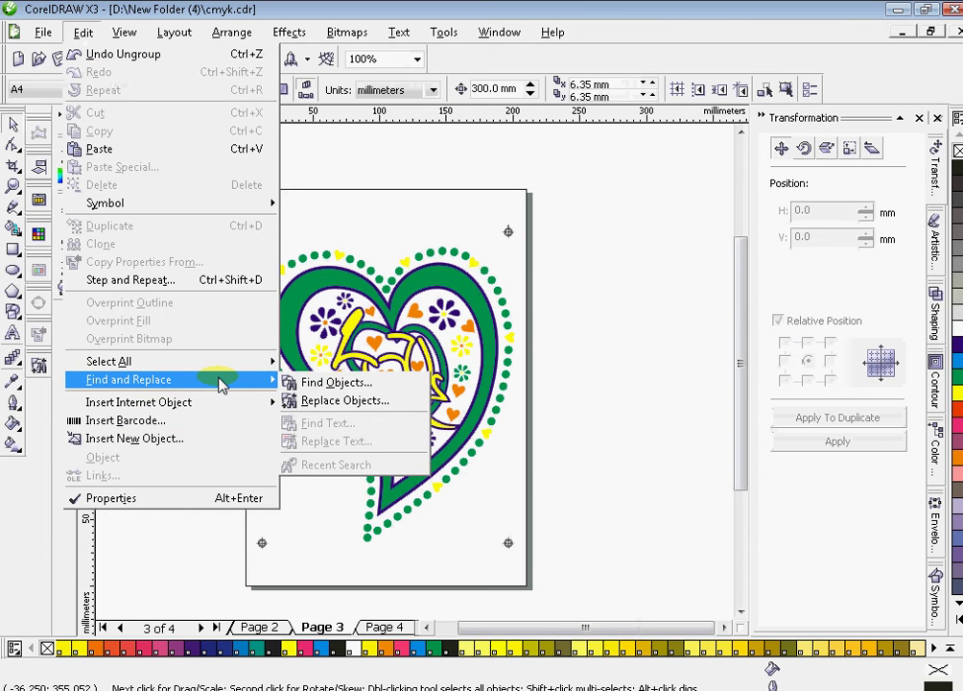
click(380, 408)
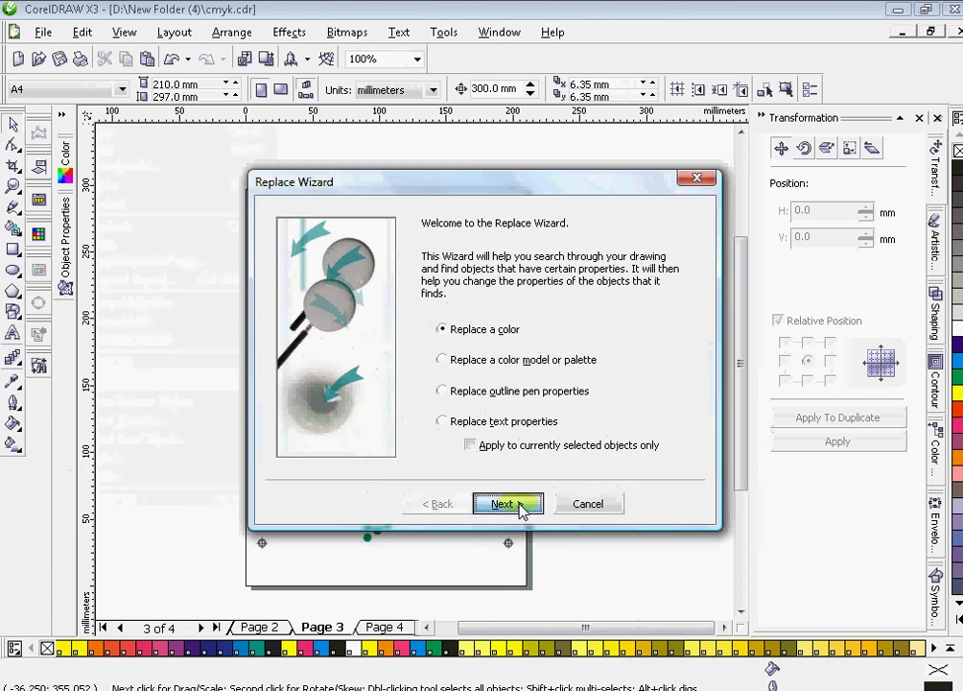
click(521, 506)
click(580, 267)
click(605, 301)
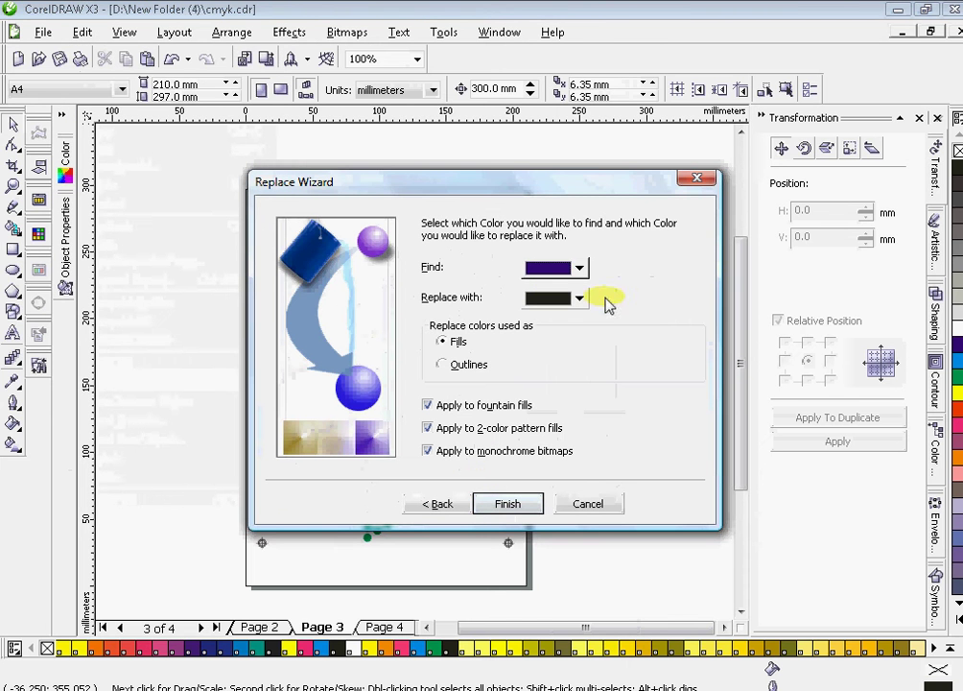
click(518, 501)
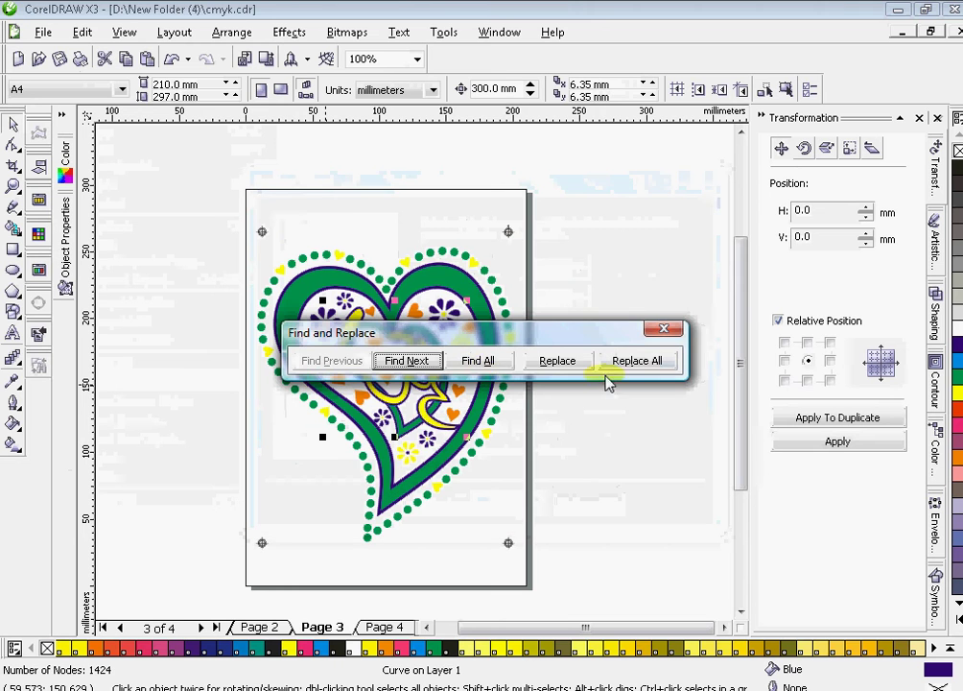
Step: Select every blue-filled object found on page 3 and group them together
click(478, 361)
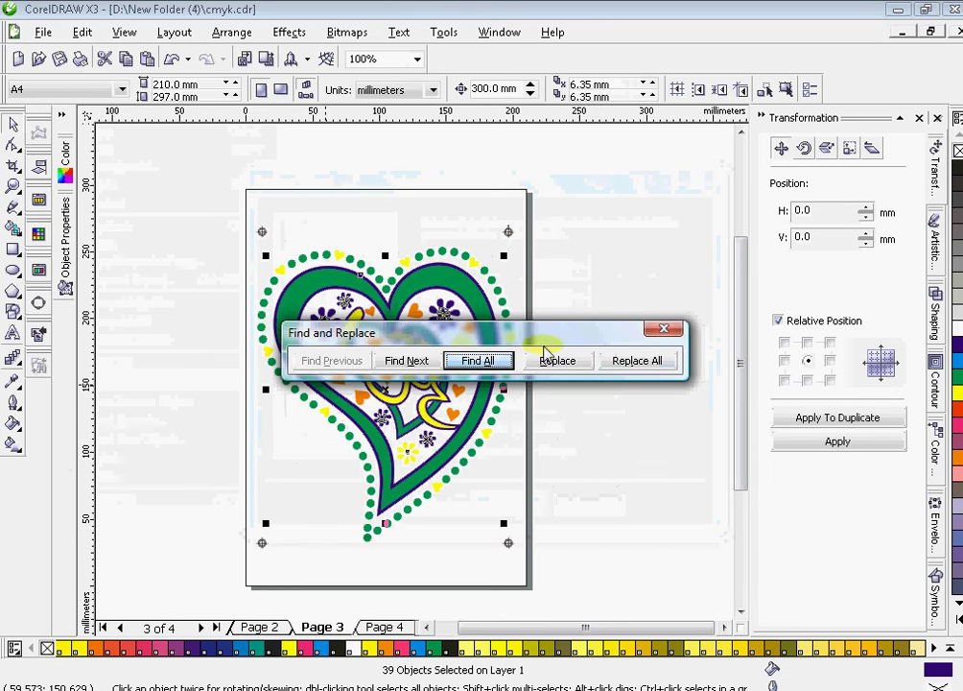
click(664, 330)
key(ctrl+g)
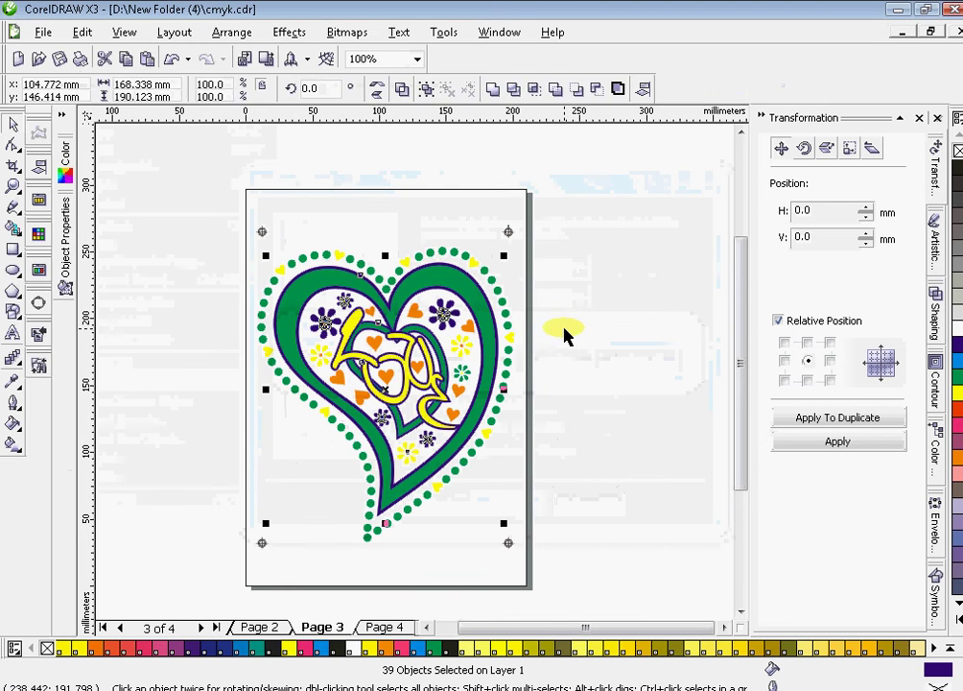
Step: Shift the blue group 300 mm right, delete the non-blue artwork while keeping the registration marks, and return the group to its original position
key(Right)
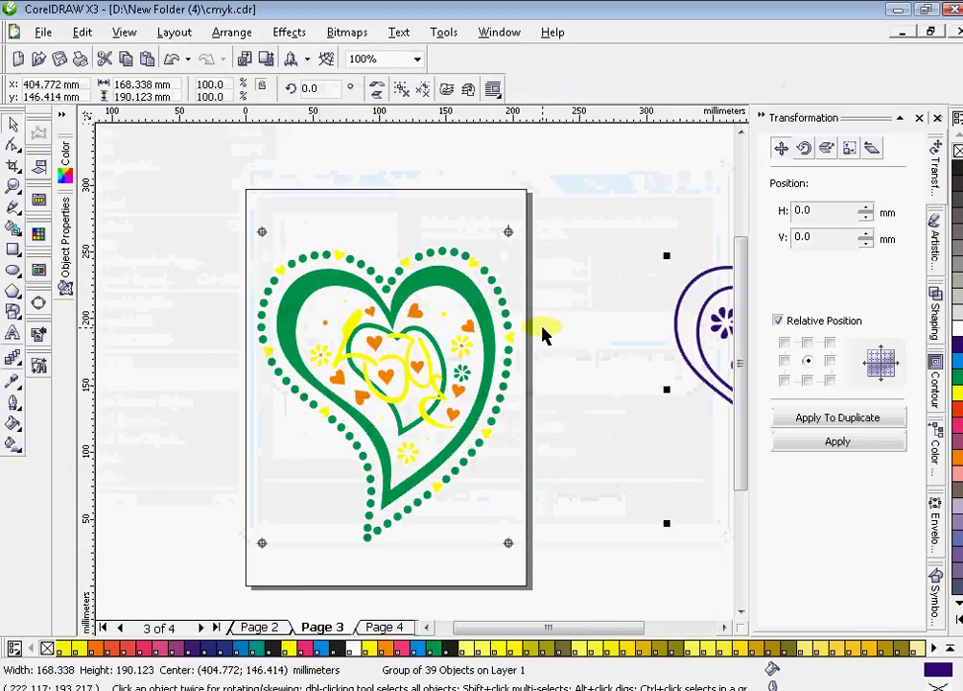
drag(237, 249, 564, 474)
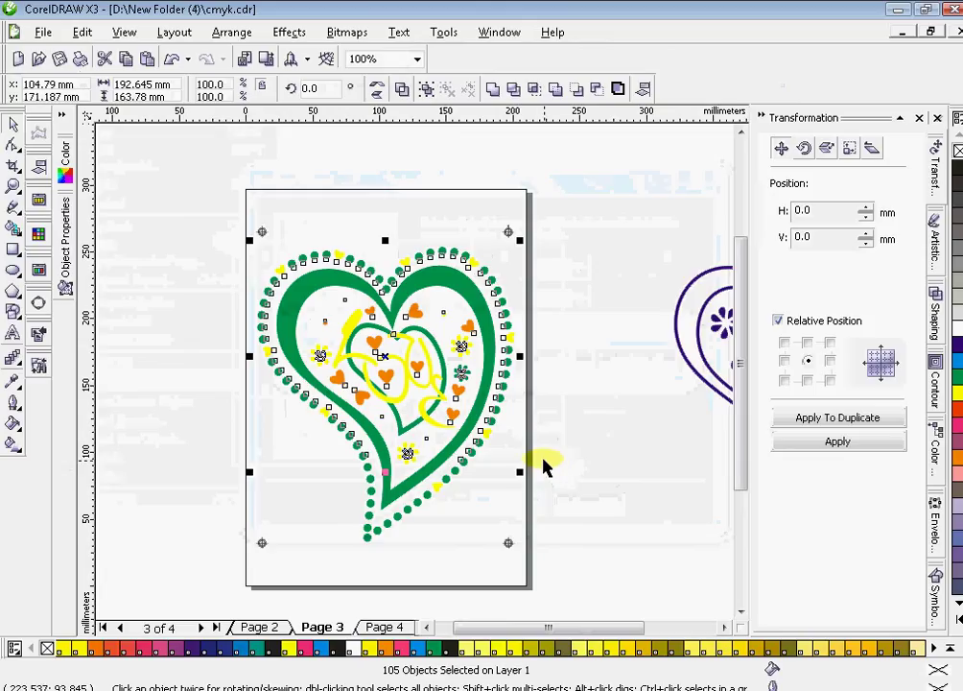
key(Delete)
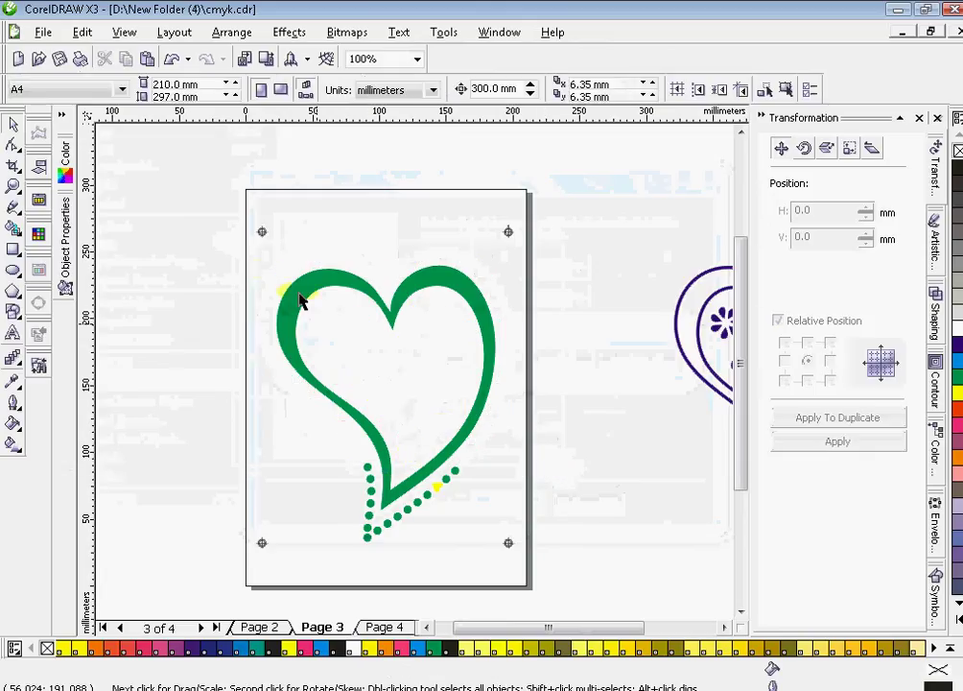
drag(266, 268, 552, 509)
key(Delete)
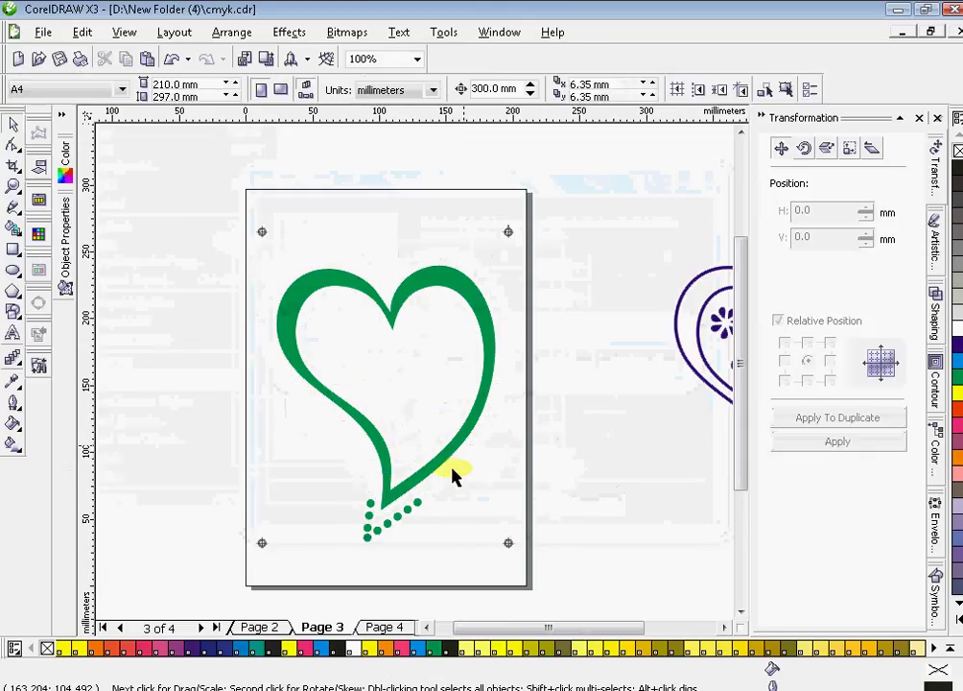
click(400, 506)
key(Delete)
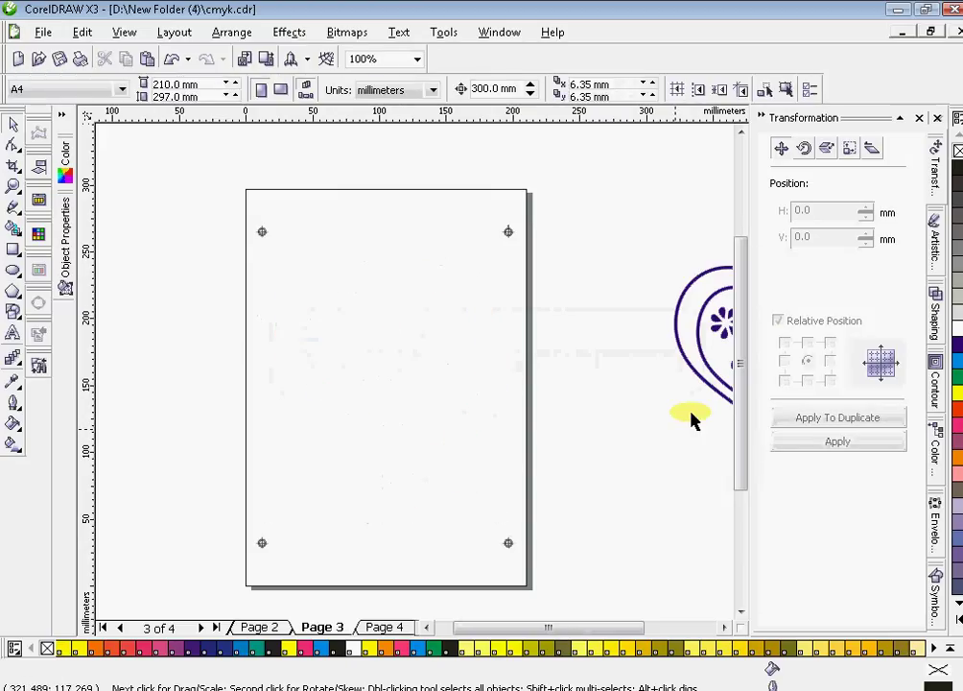
click(706, 362)
key(p)
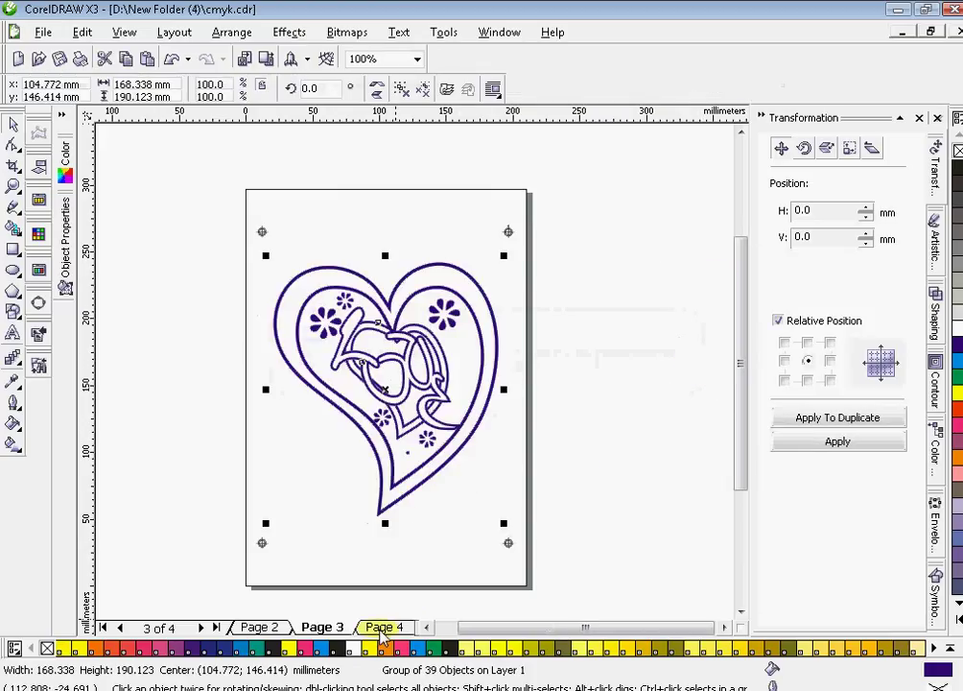
Step: Go to page 4, ungroup the complete heart artwork into individual objects, and clear the selection
click(383, 629)
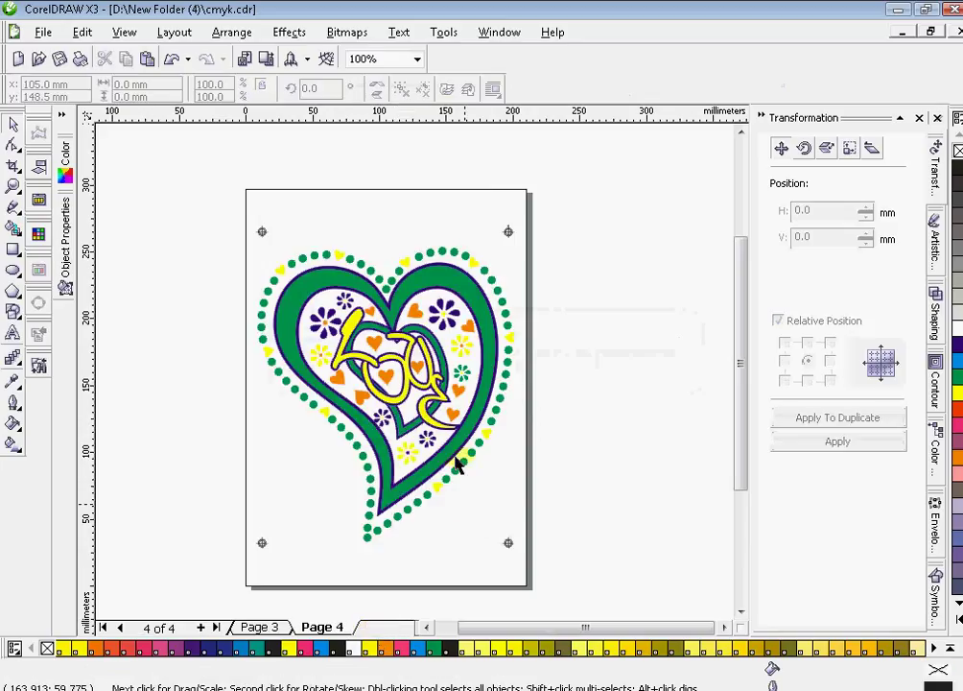
click(442, 303)
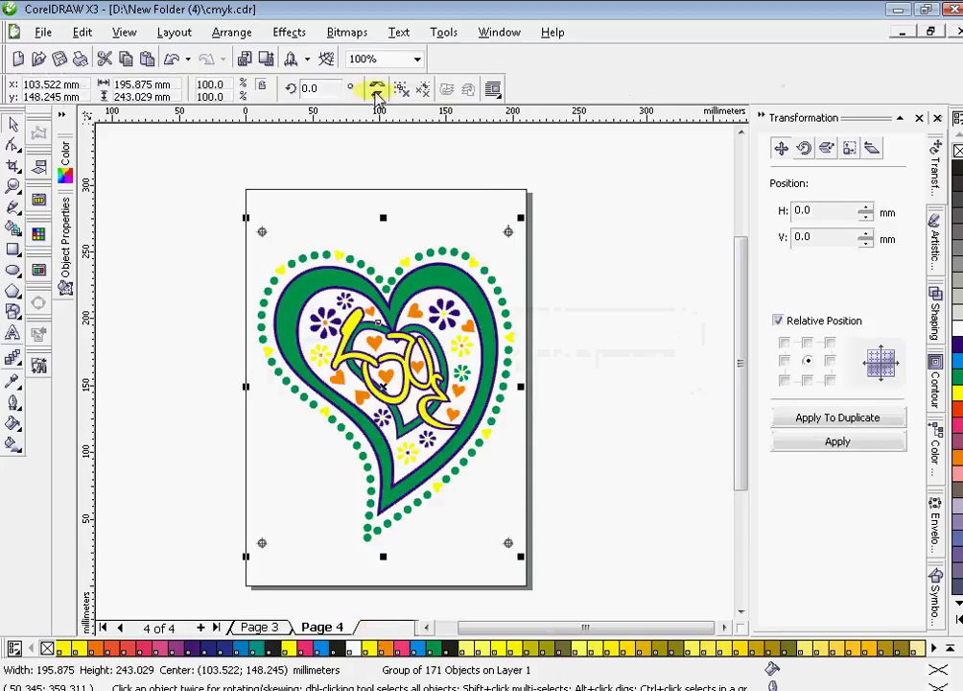
click(624, 322)
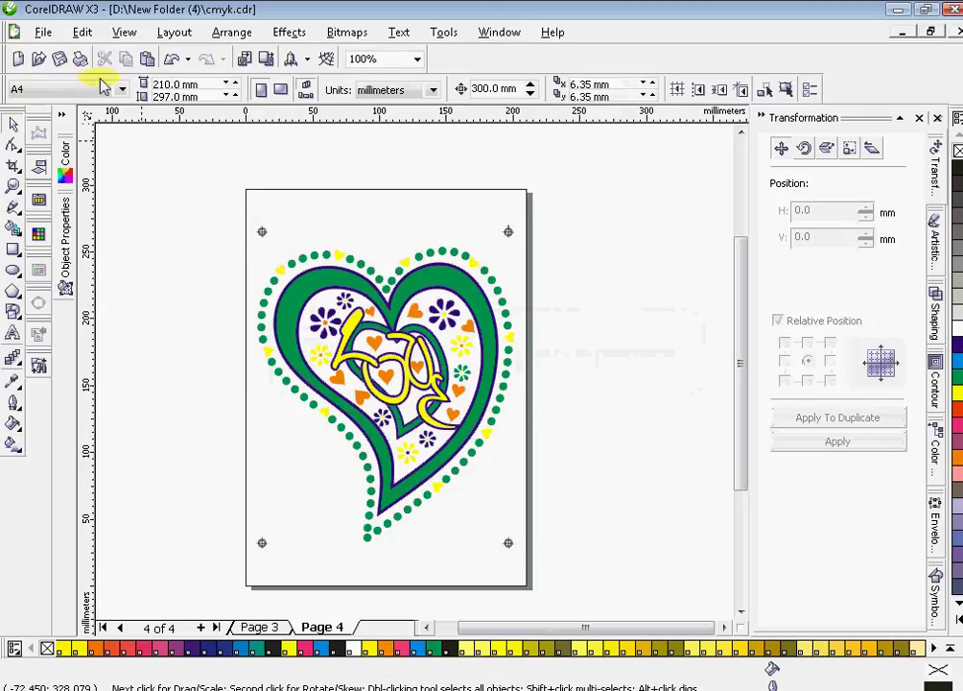
Step: Try to find all red-filled objects on page 4 with a colour replacement search
click(38, 365)
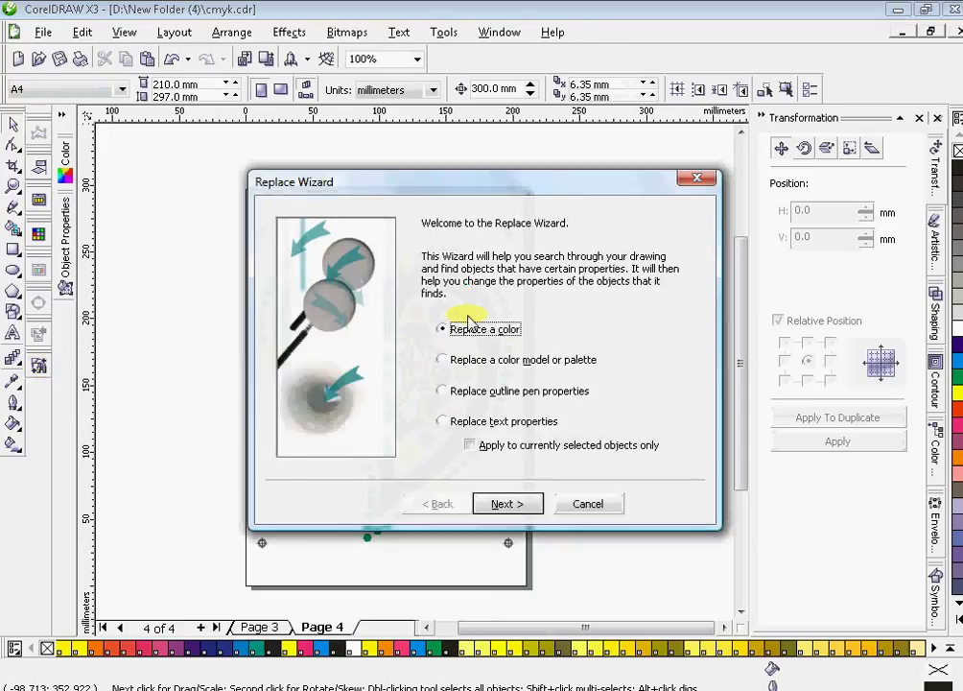
click(510, 503)
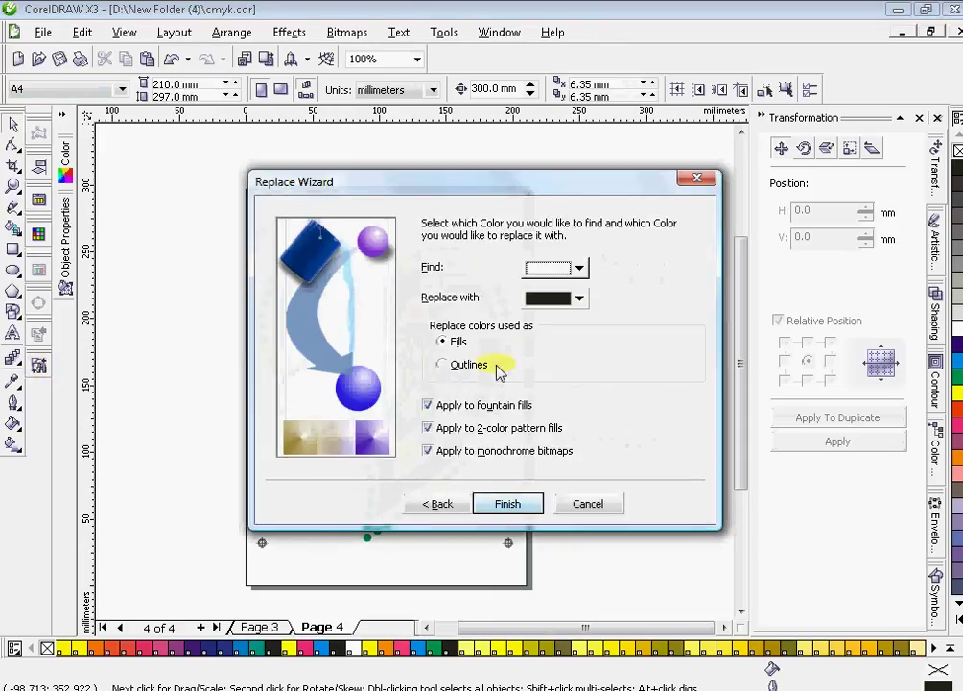
click(579, 267)
click(575, 303)
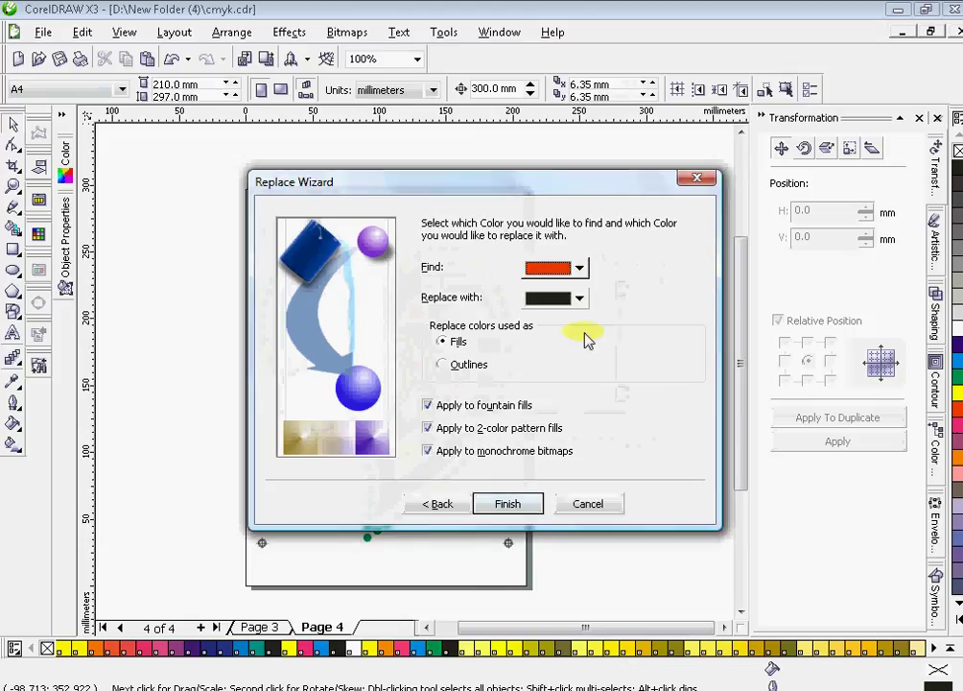
click(506, 500)
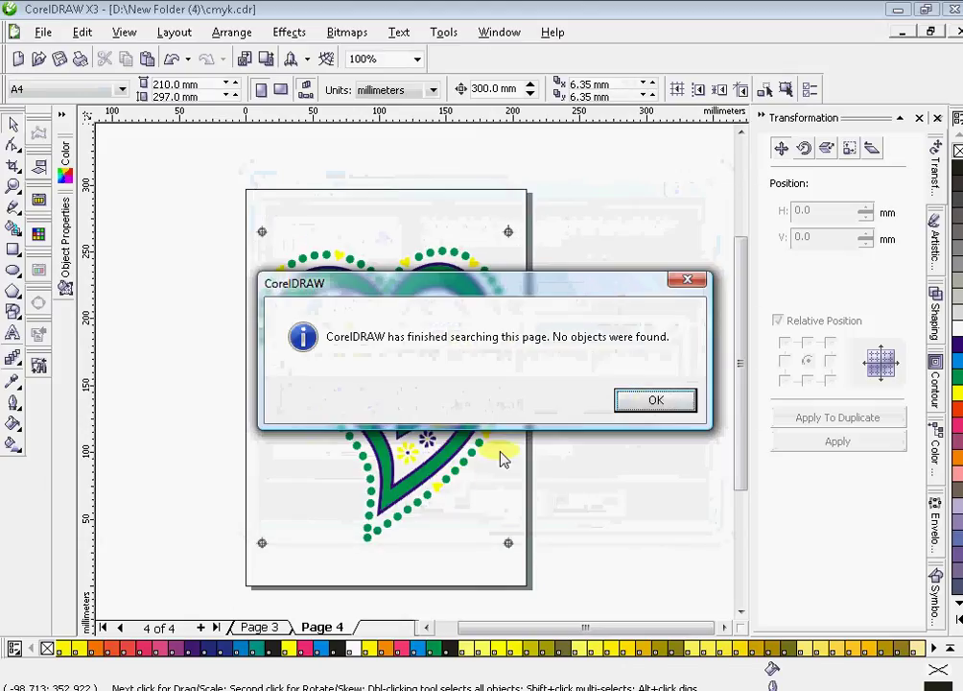
click(657, 401)
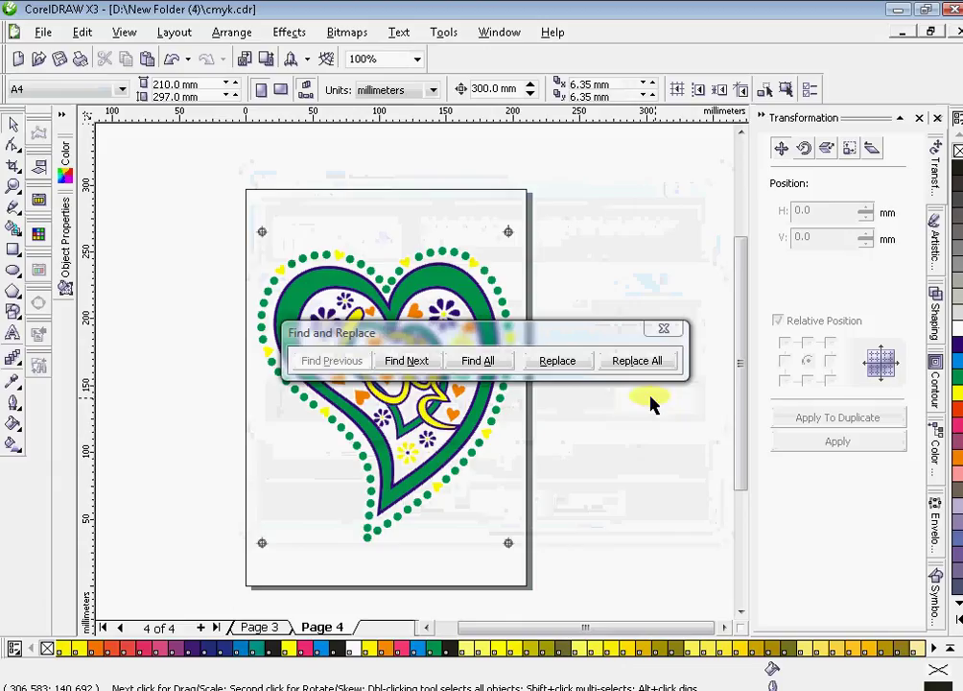
click(477, 365)
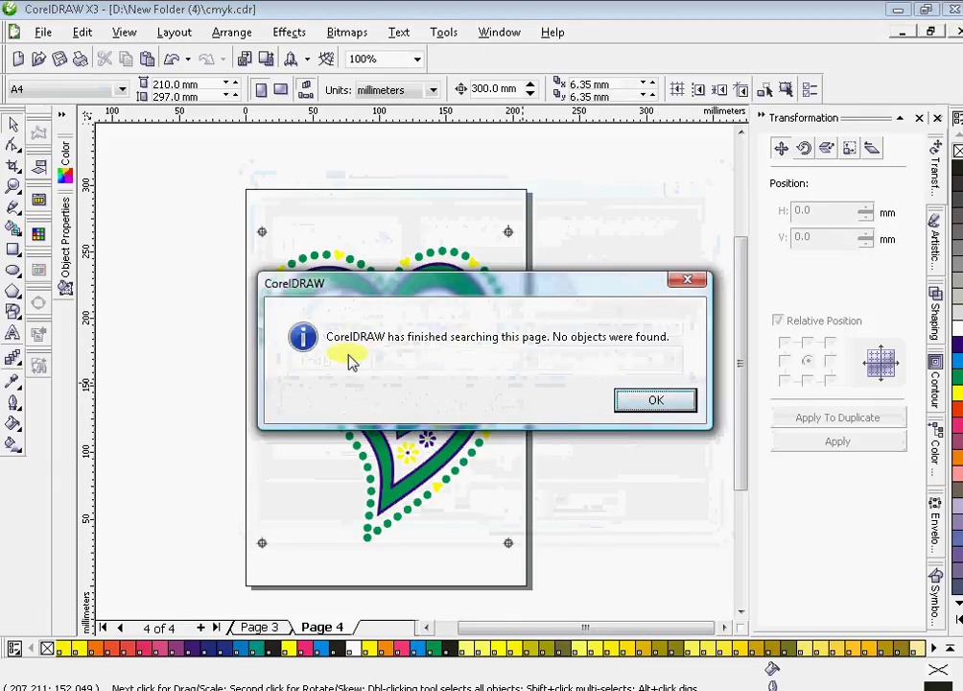
click(672, 399)
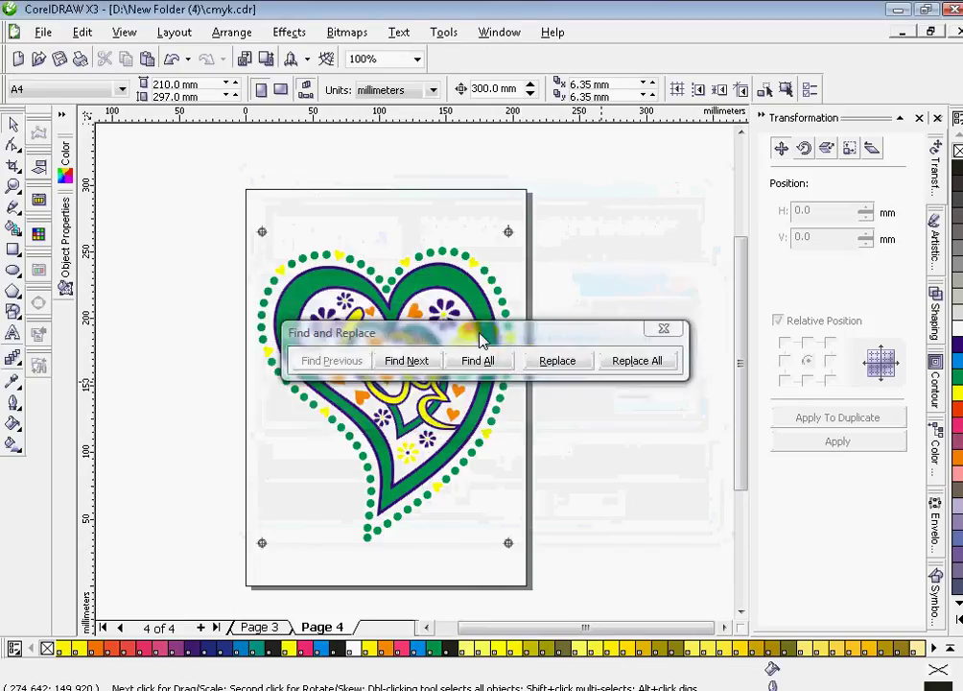
click(508, 217)
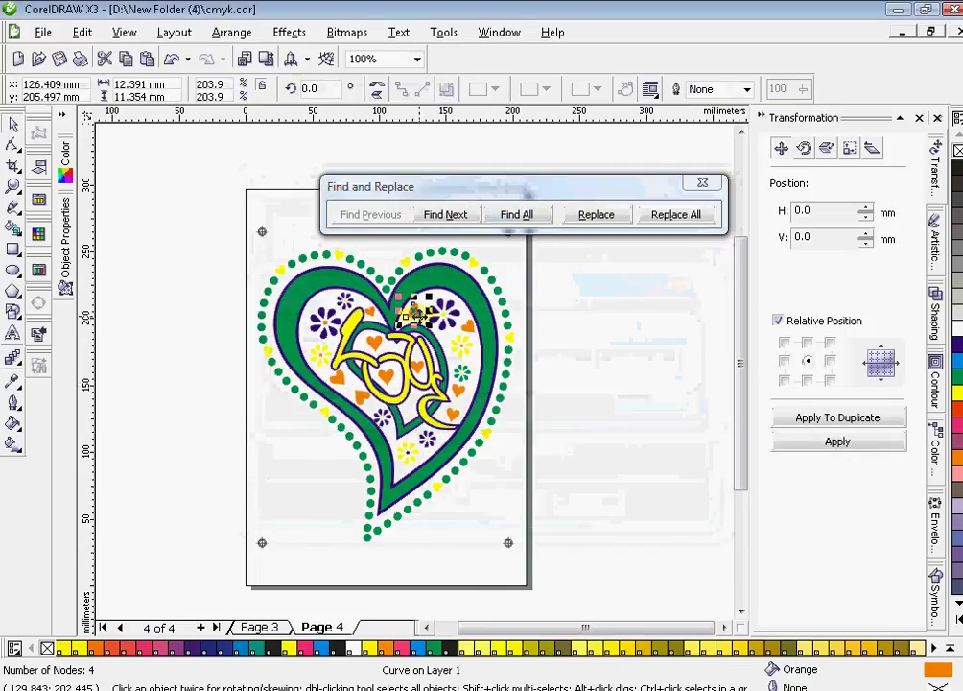
click(702, 184)
Step: Find all orange-filled objects on page 4 with the Replace Wizard's colour search and group them together
scroll(388, 380, up, 2)
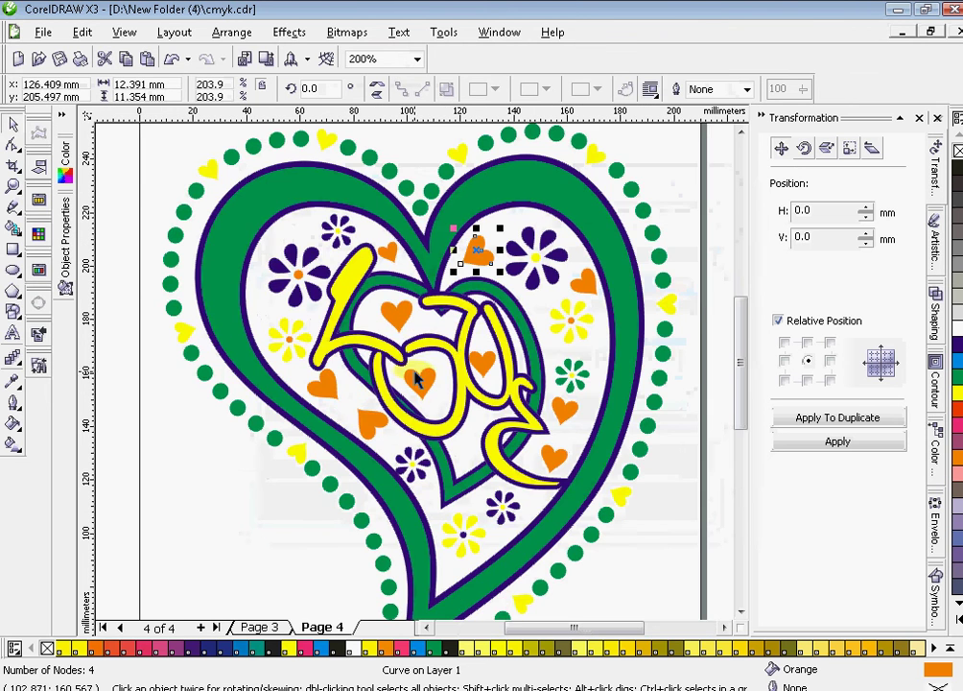
scroll(415, 378, up, 2)
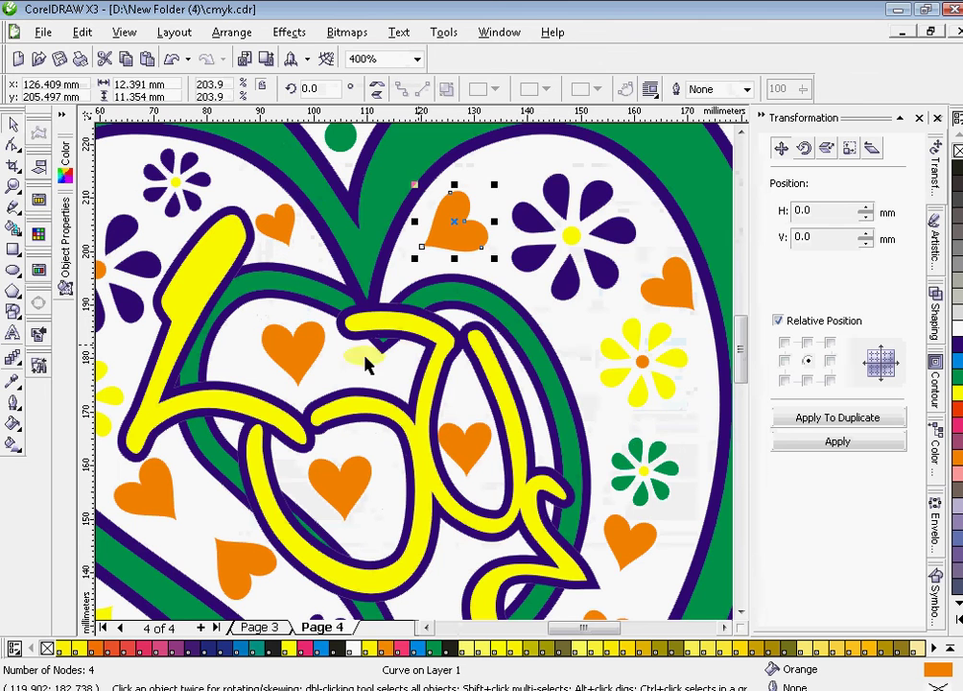
click(38, 334)
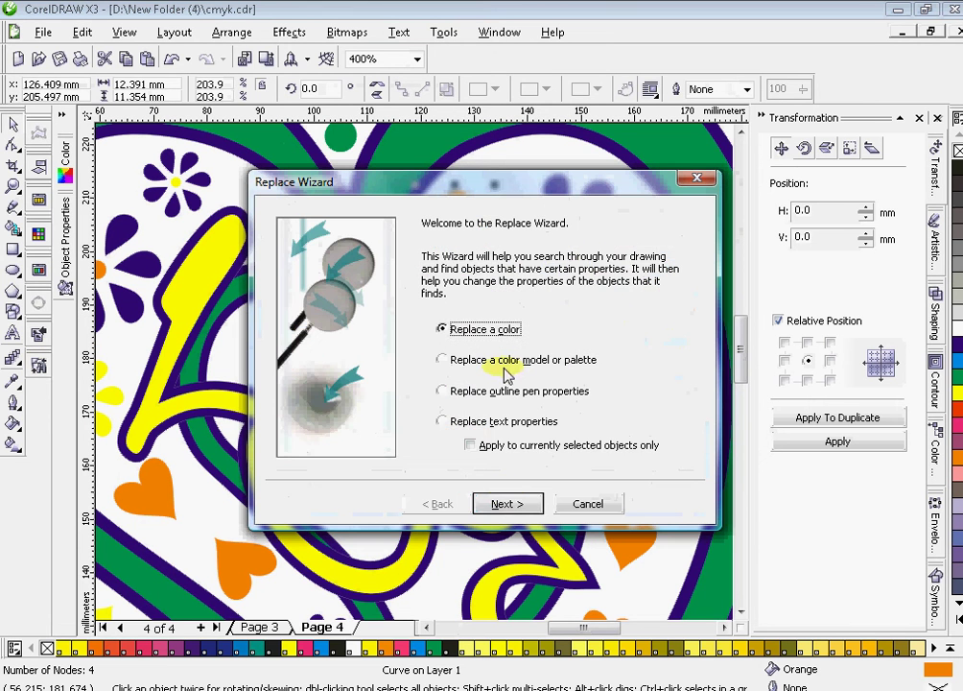
click(516, 507)
click(578, 267)
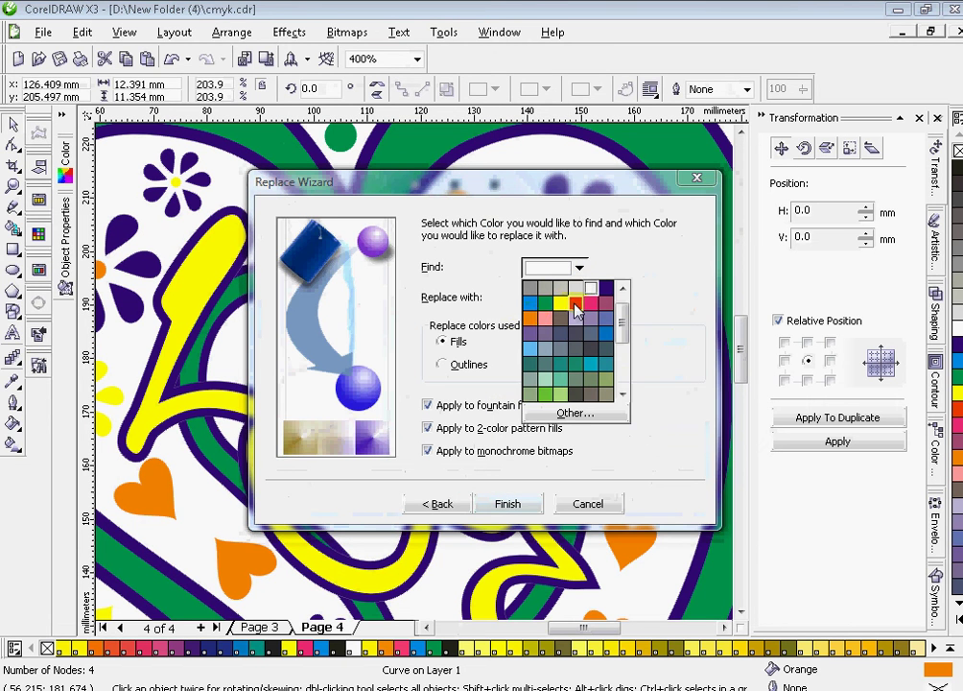
click(530, 320)
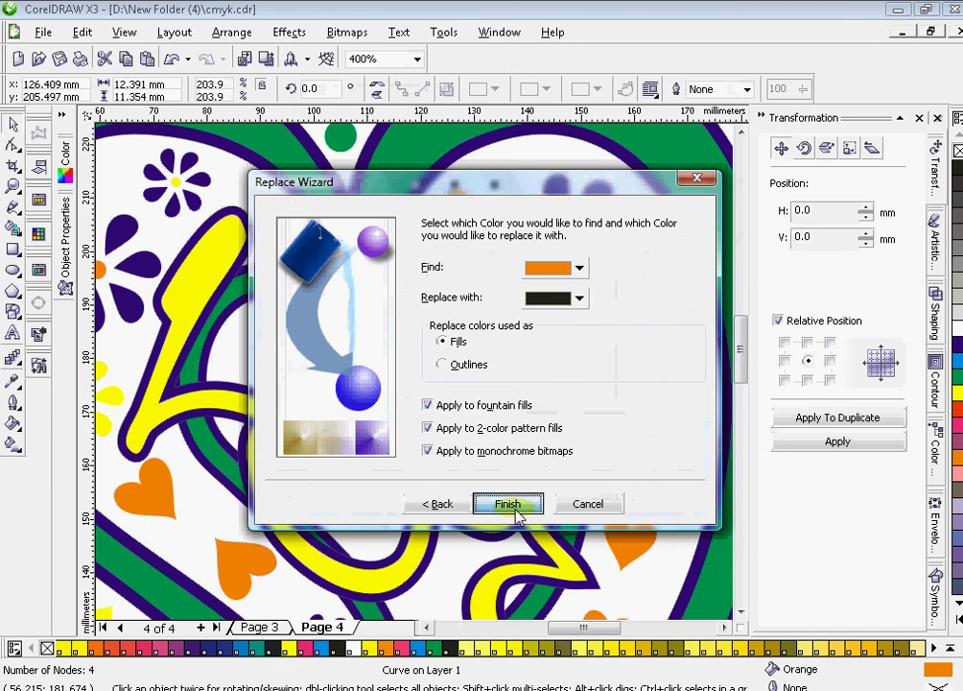
click(516, 507)
click(492, 367)
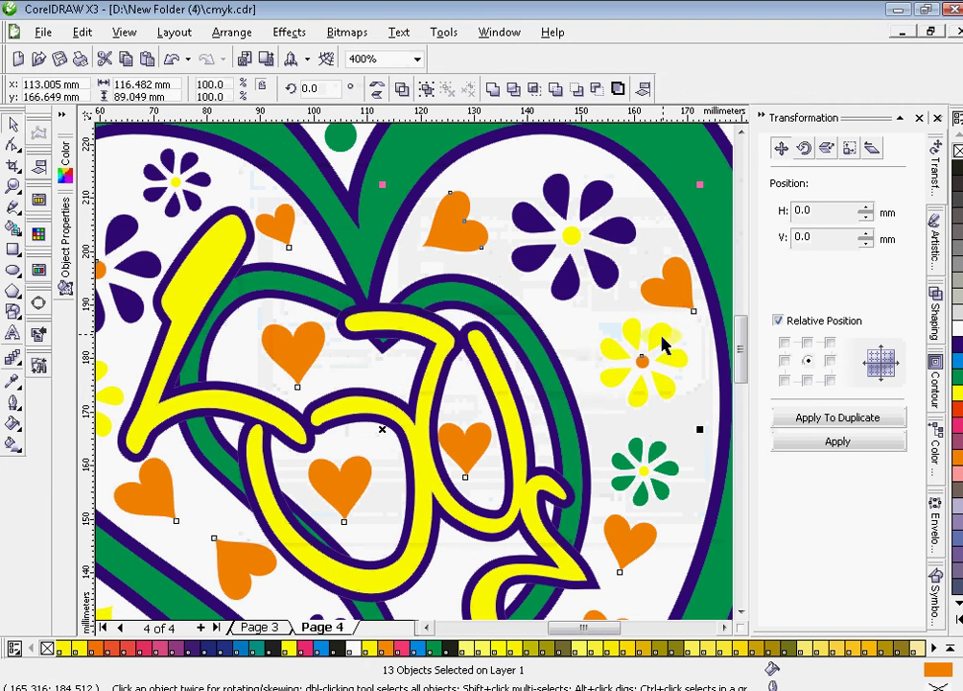
key(ctrl+g)
Step: Shift the orange group 300 mm right off page 4 and delete all the remaining artwork except the registration marks
scroll(414, 369, down, 2)
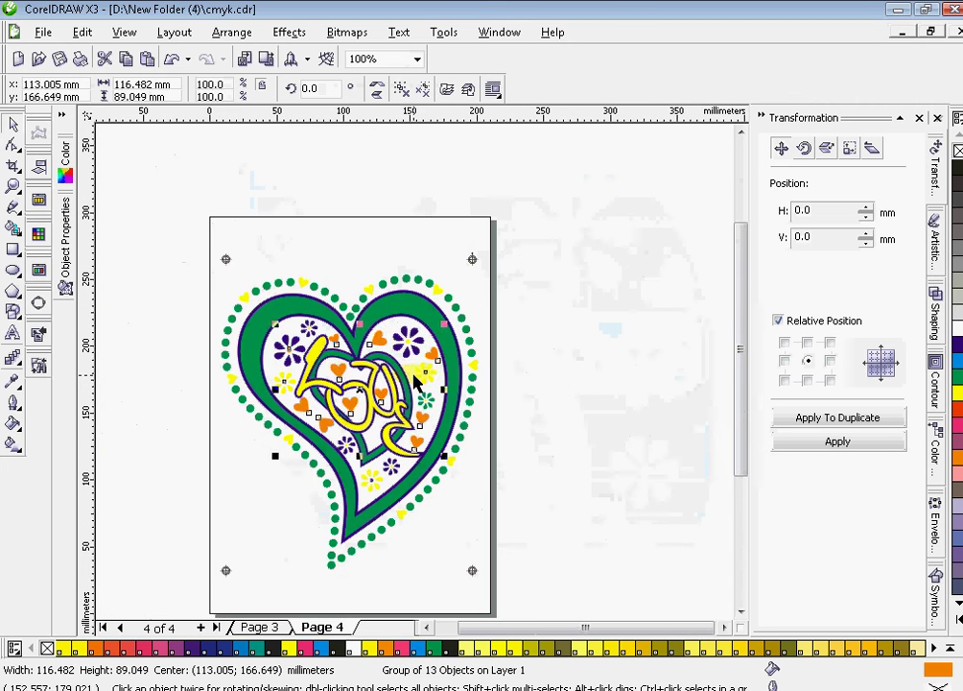
key(Right)
drag(179, 260, 497, 506)
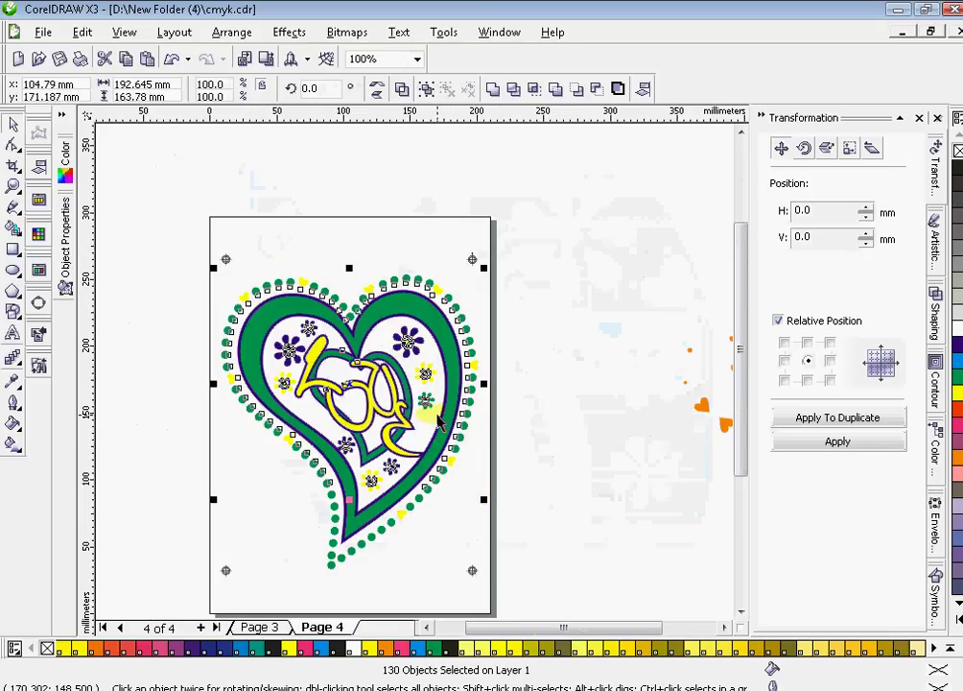
key(Delete)
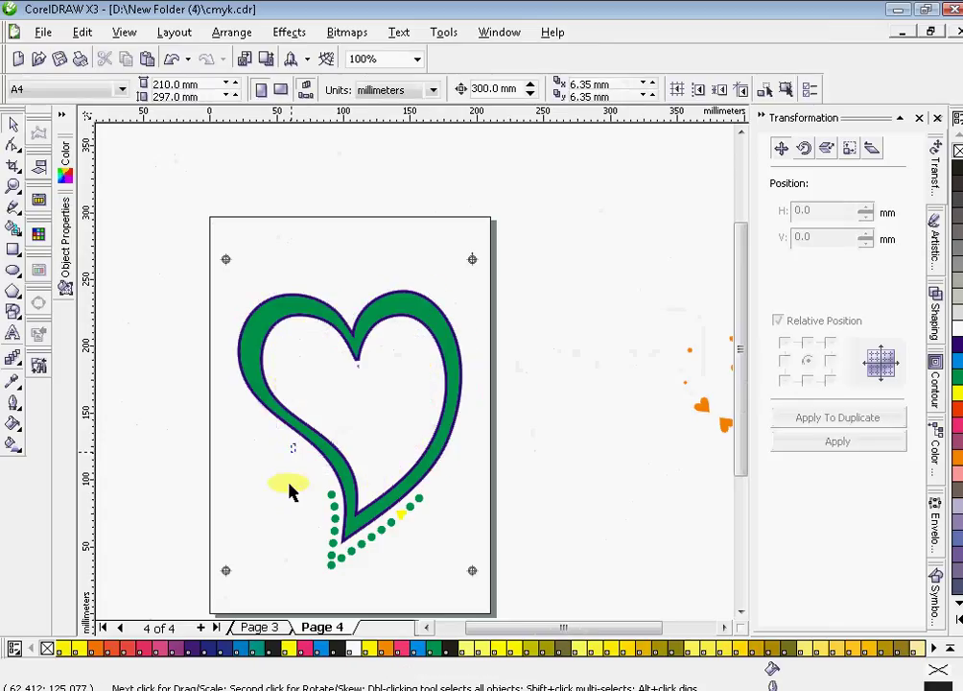
drag(429, 610, 279, 456)
key(Delete)
click(409, 490)
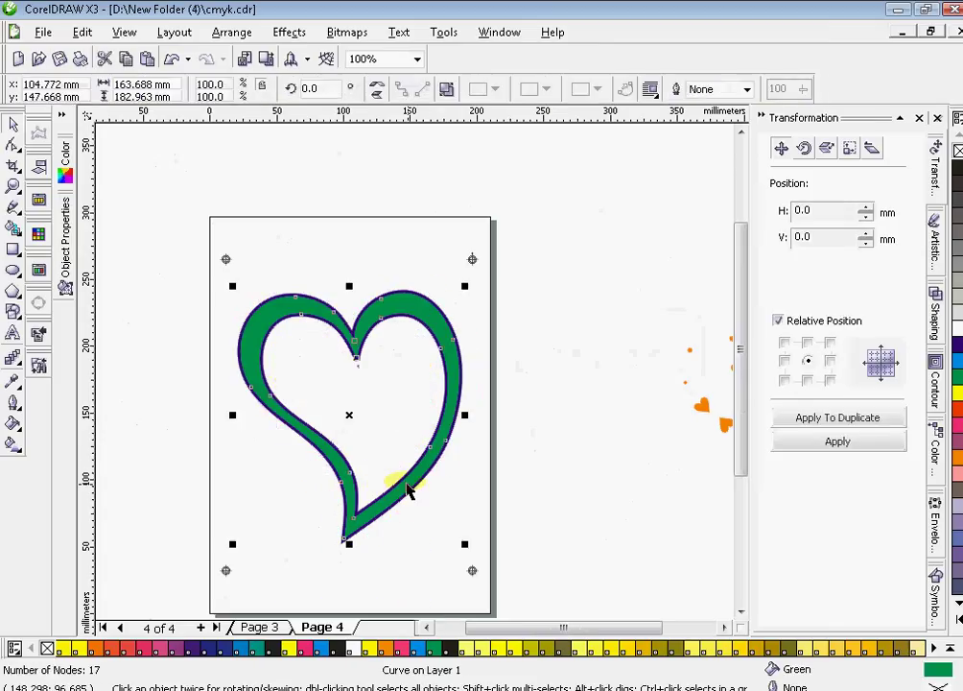
key(Delete)
click(412, 491)
key(Delete)
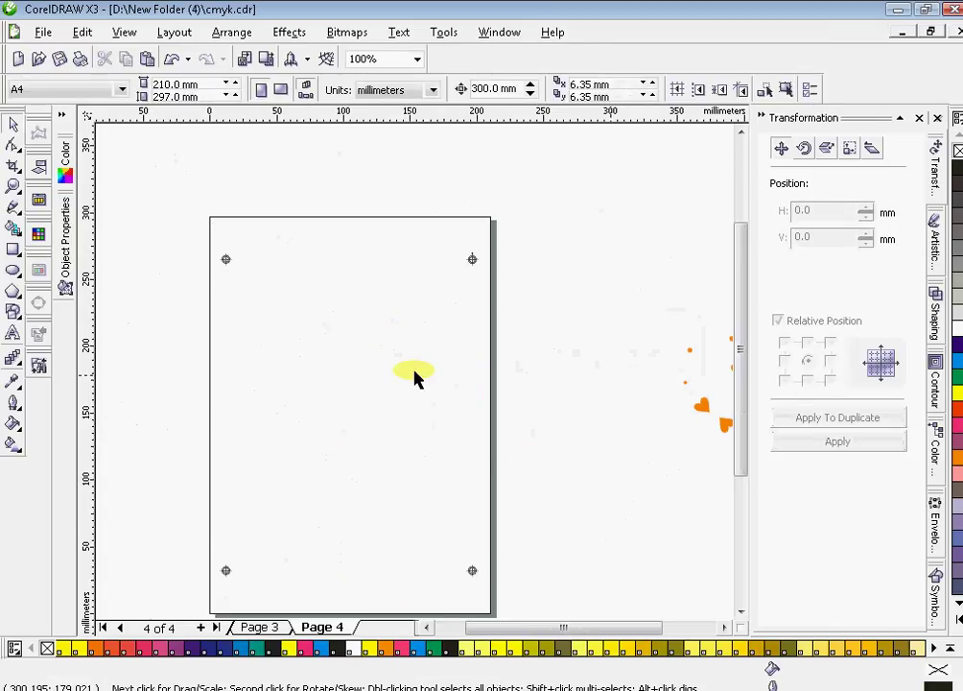
Step: Return the orange group to its original position on page 4 and clear the selection
scroll(410, 367, down, 3)
drag(407, 326, 555, 456)
key(ctrl+g)
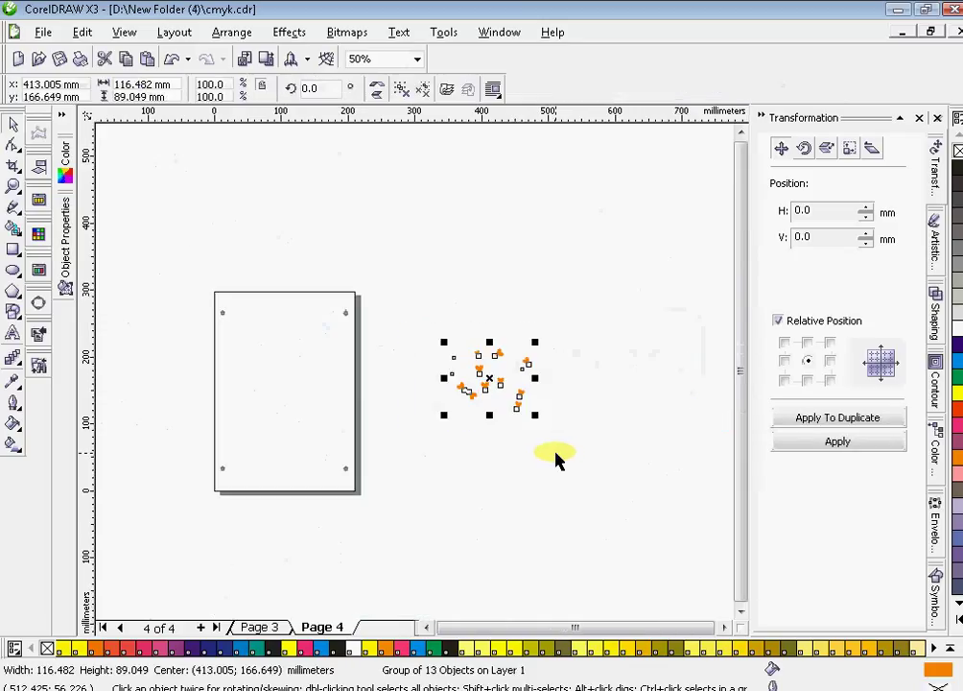
key(p)
click(334, 429)
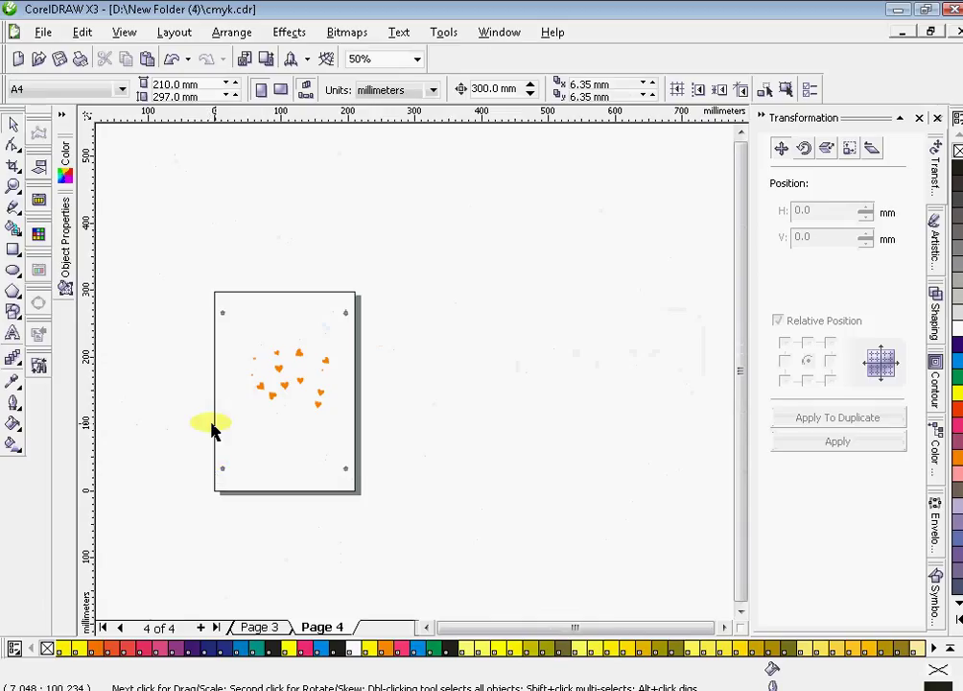
Step: Fill the green artwork group on page 1 and the yellow artwork group on page 2 with black
click(259, 628)
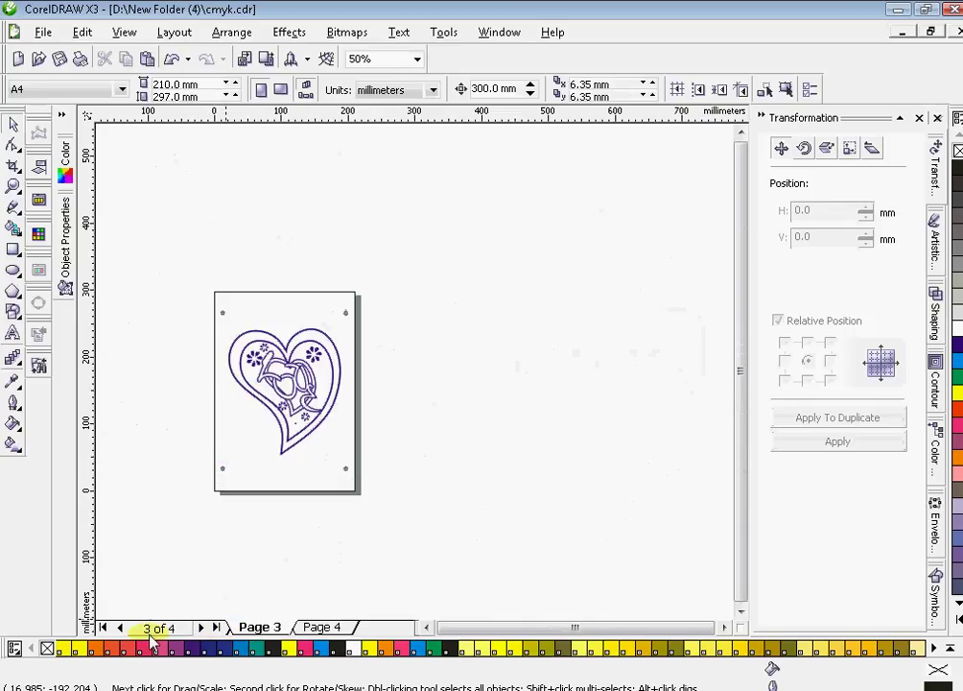
click(120, 628)
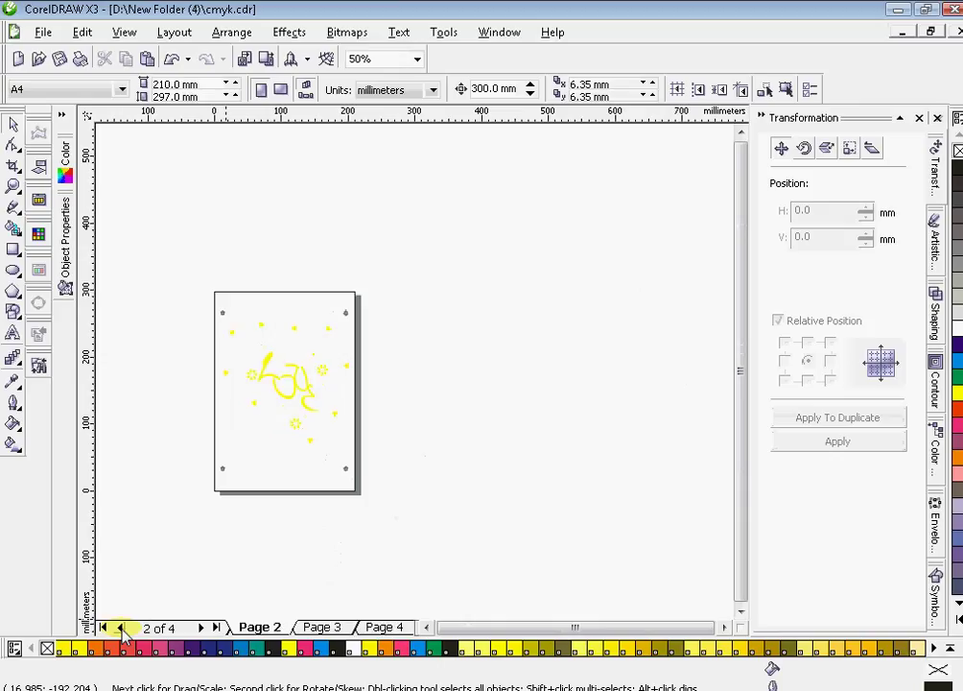
click(120, 628)
click(233, 361)
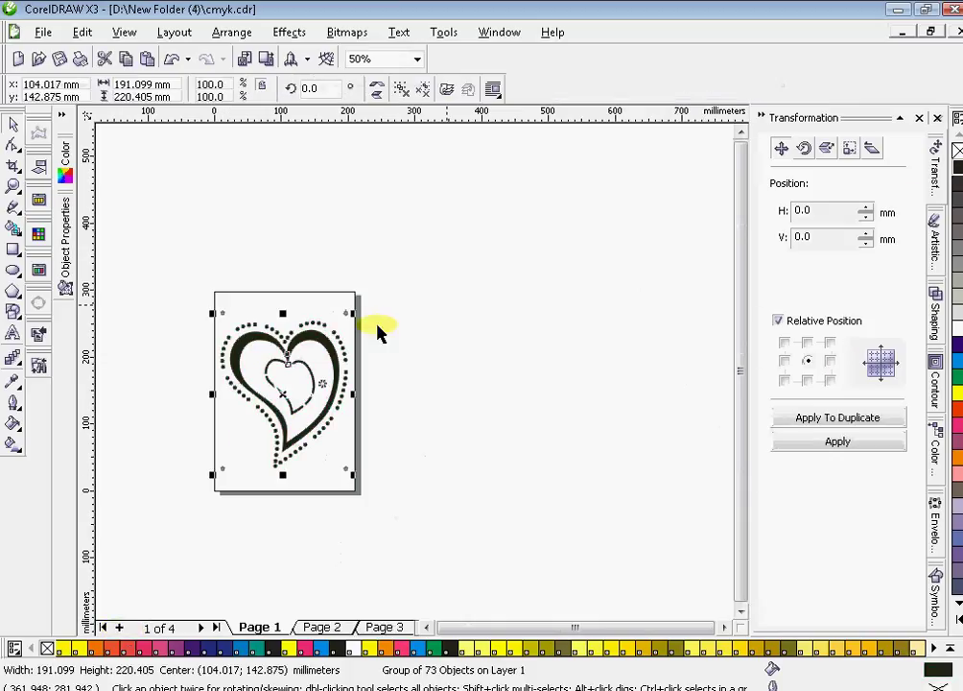
click(317, 624)
click(273, 379)
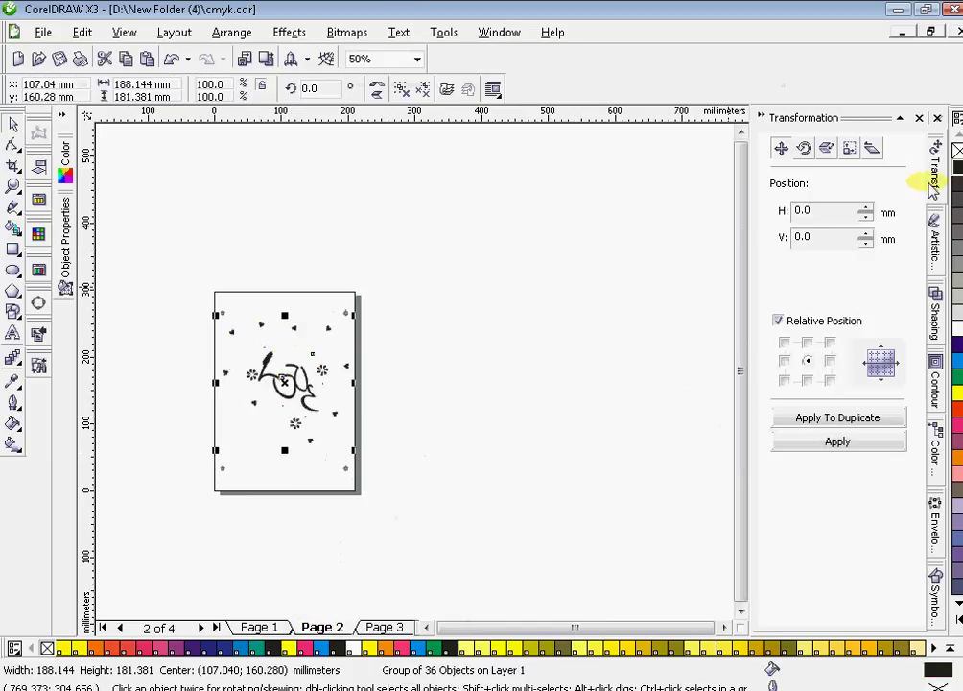
Step: Go to page 3 and ungroup the dark blue heart artwork into individual objects
click(384, 627)
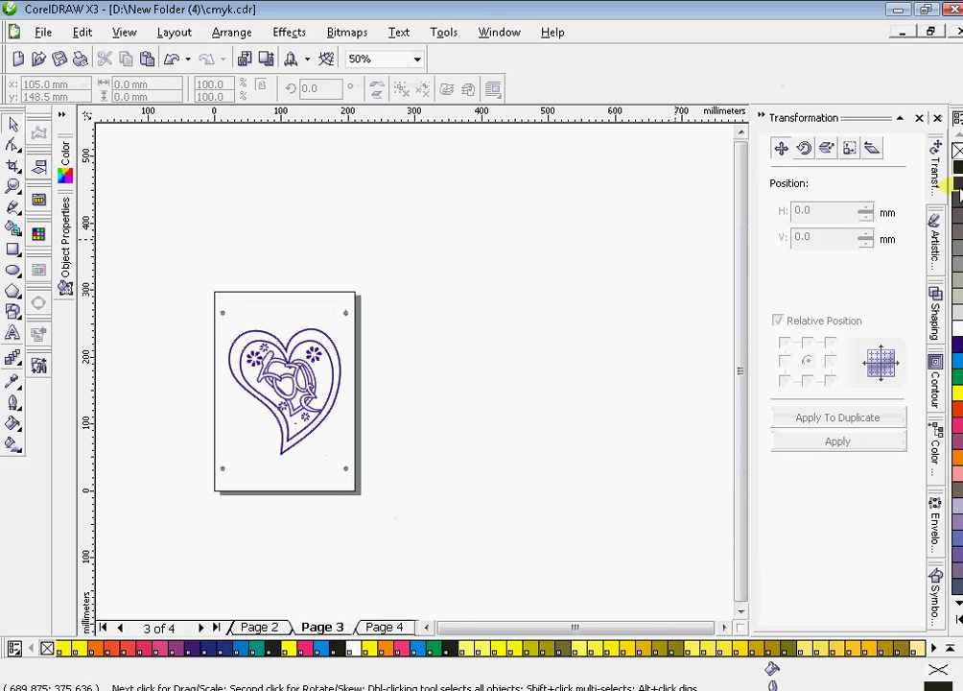
click(956, 166)
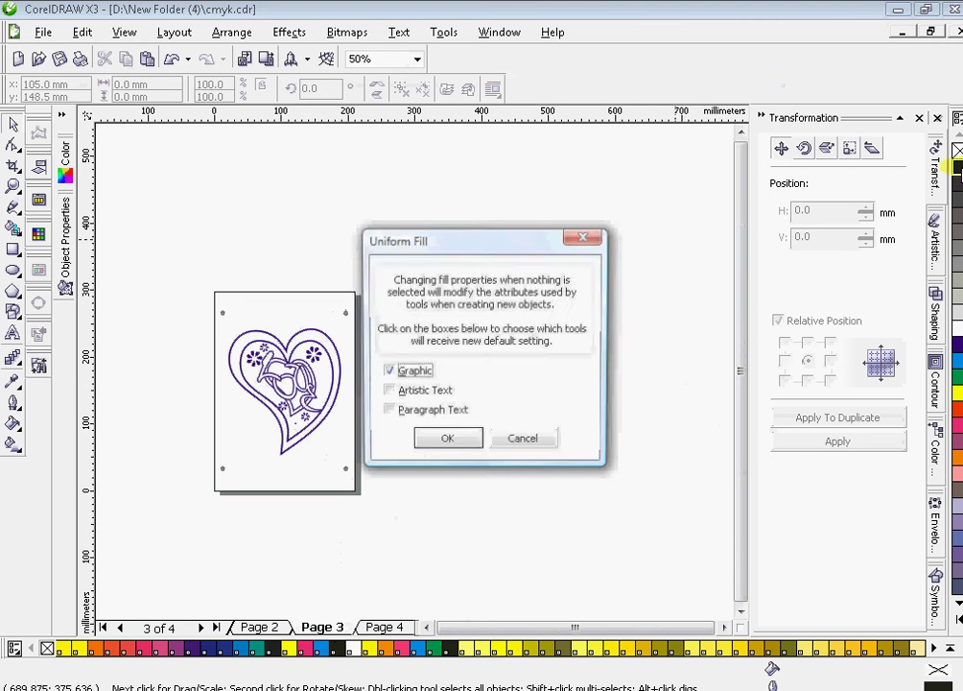
click(519, 442)
scroll(269, 383, up, 2)
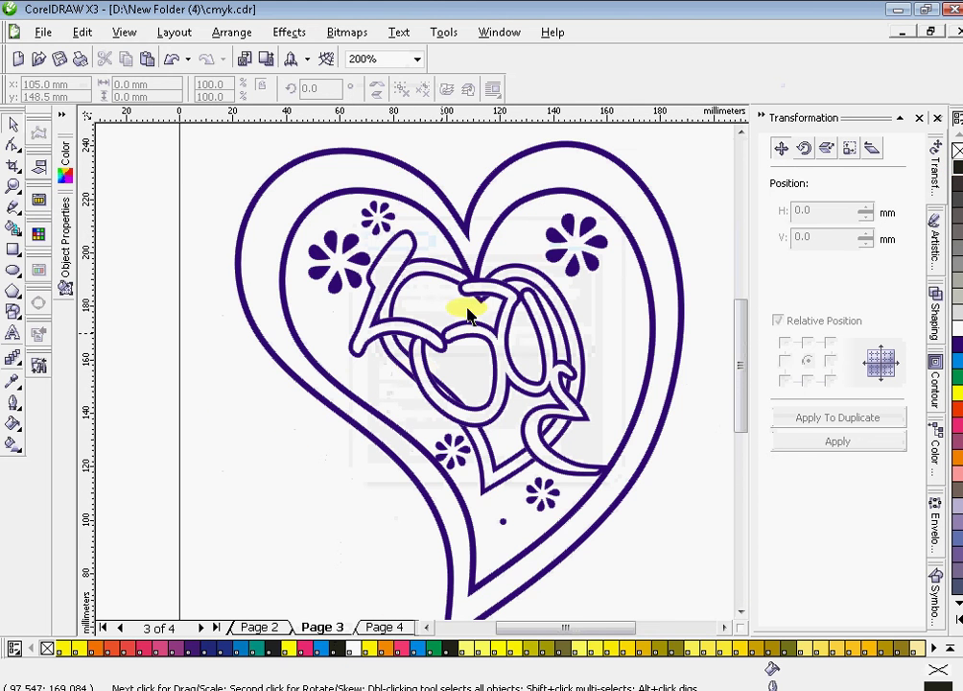
click(487, 246)
click(403, 88)
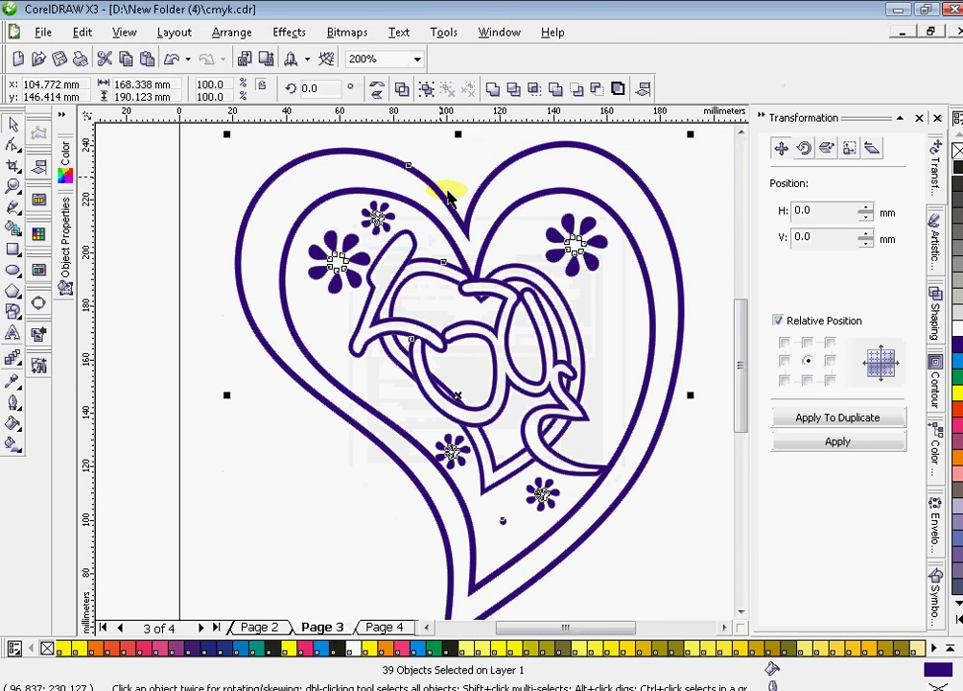
Step: Replace every dark blue fill on page 3 with black using the Replace Wizard
scroll(413, 373, down, 2)
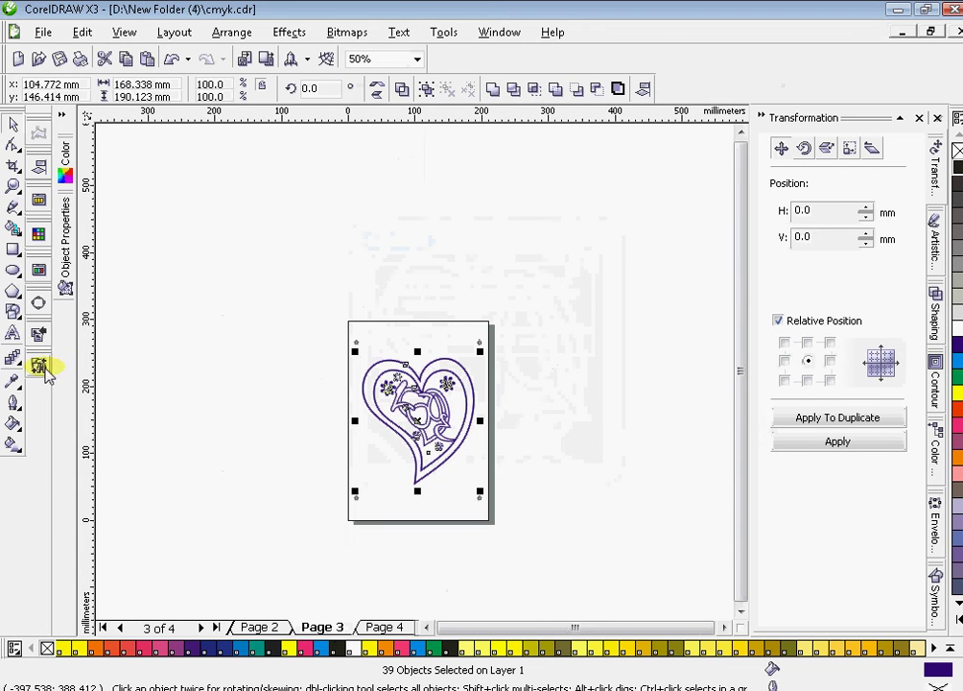
click(501, 502)
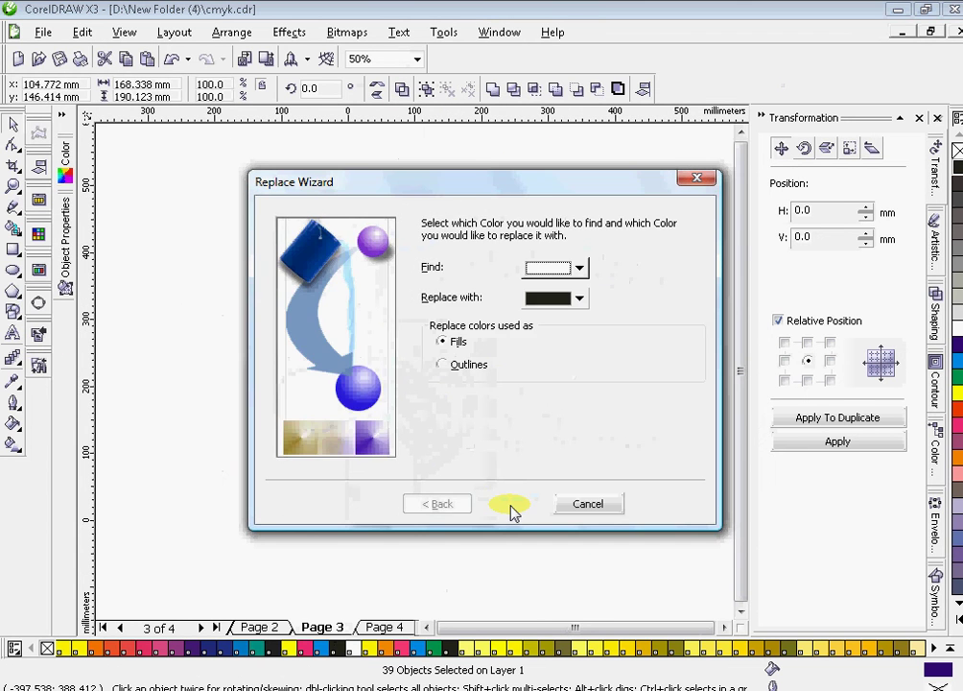
click(580, 270)
click(607, 290)
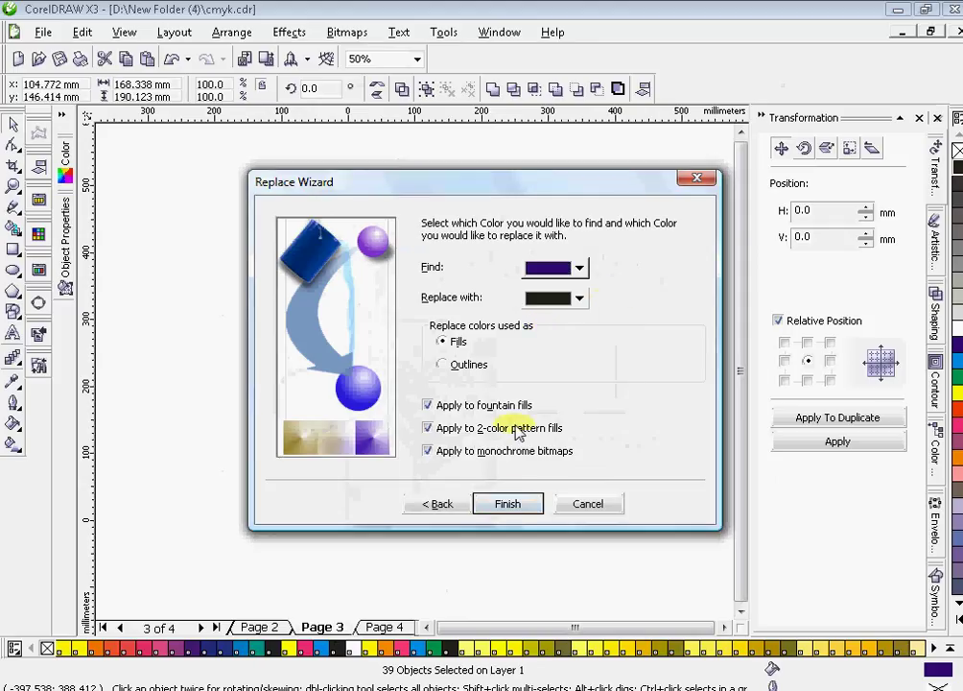
click(505, 503)
click(488, 366)
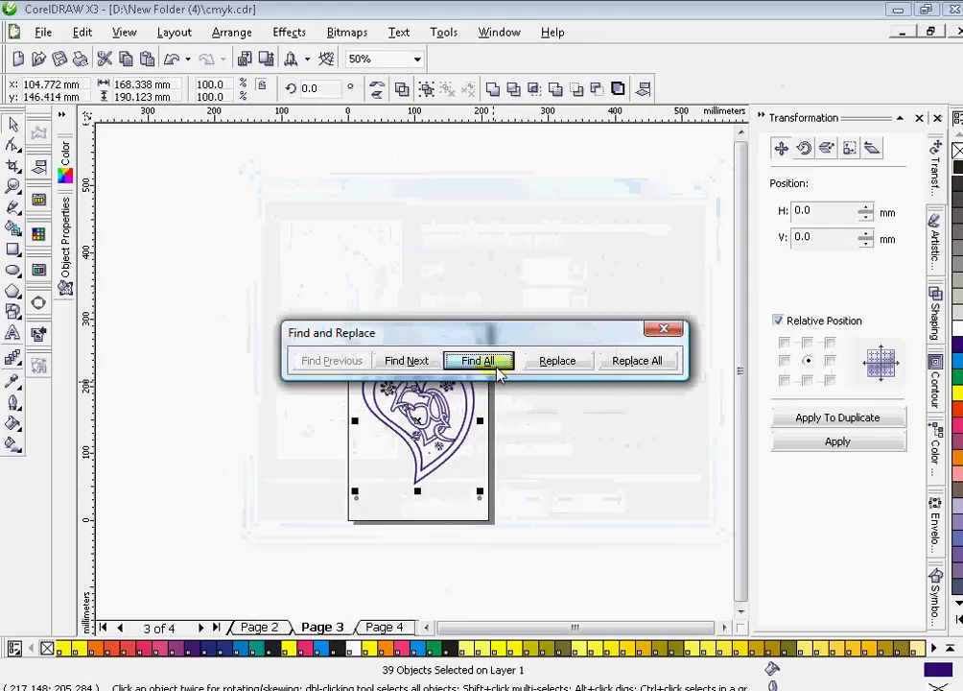
click(641, 362)
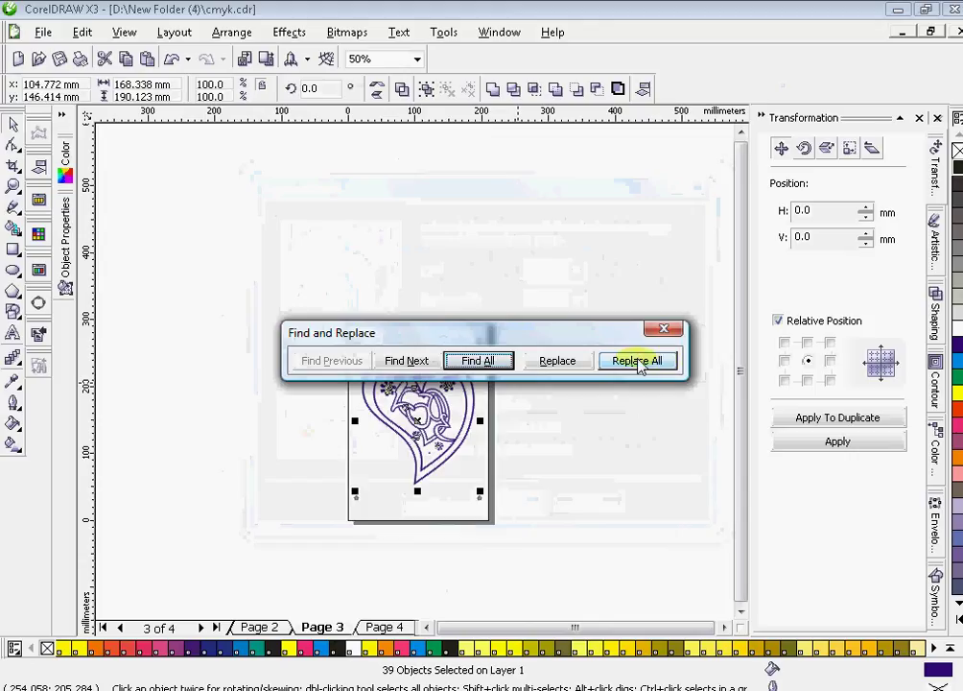
key(Return)
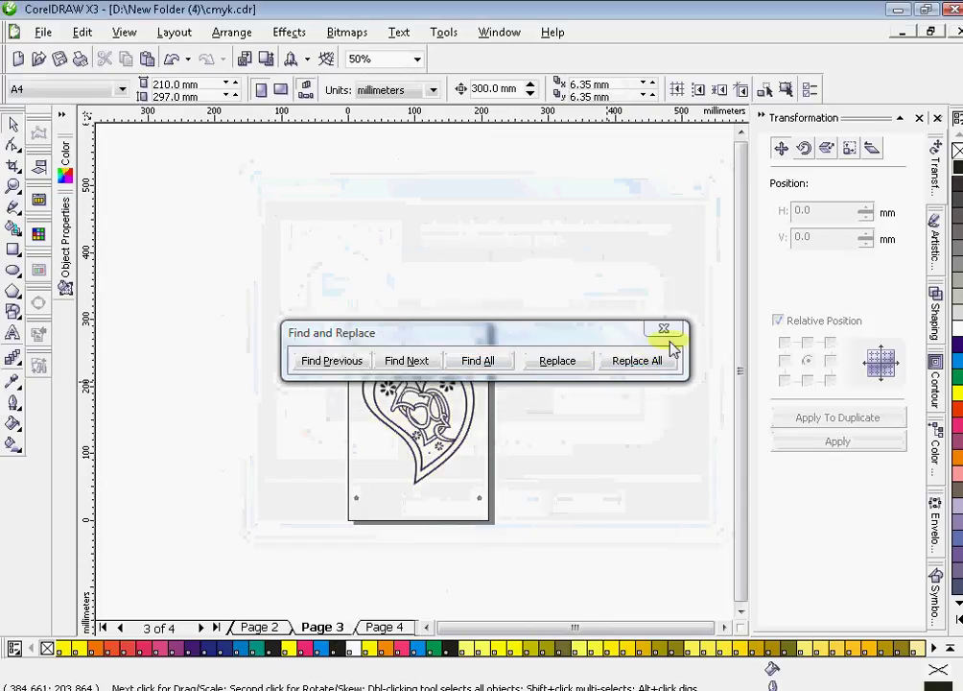
Step: Close the Find and Replace bar and fill the orange artwork group on page 4 with black, leaving nothing selected
click(663, 329)
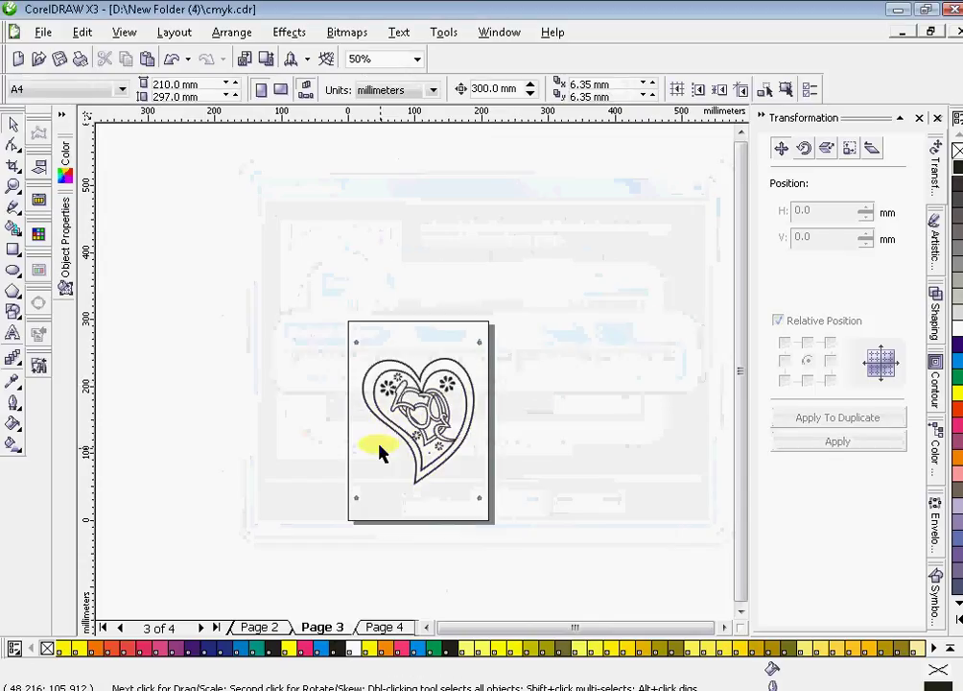
click(399, 626)
drag(376, 366, 499, 471)
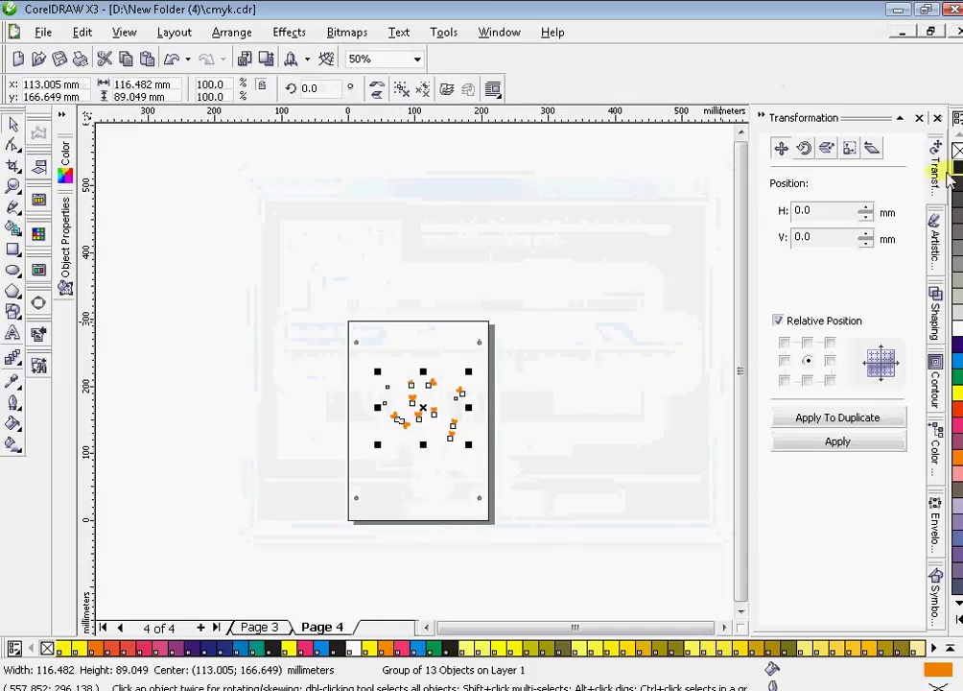
click(415, 365)
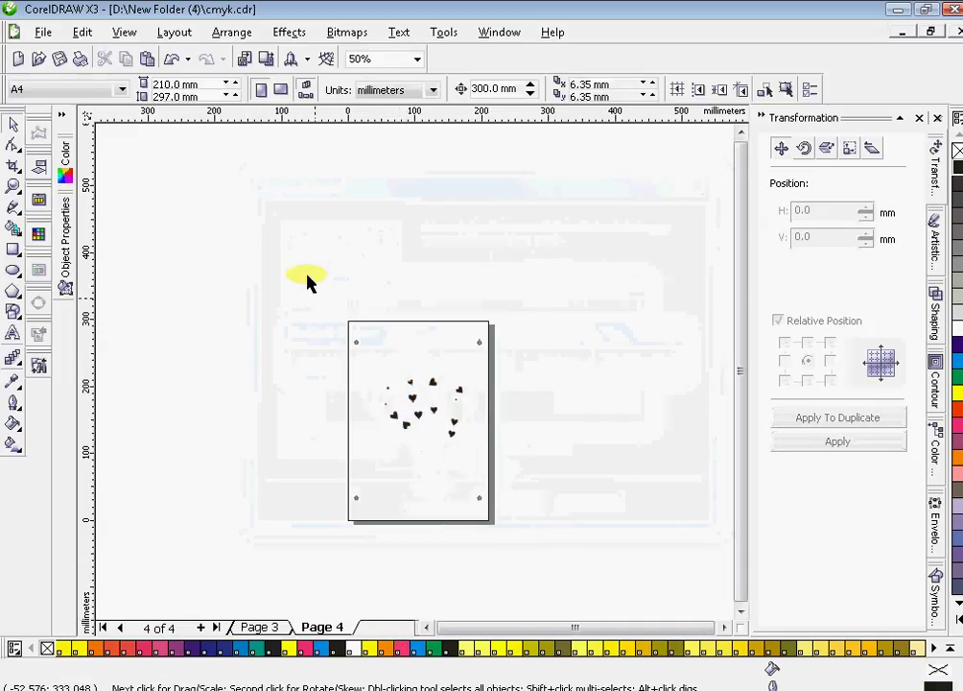
Step: Open the print preview and view the black separations of pages 1 to 4
click(43, 31)
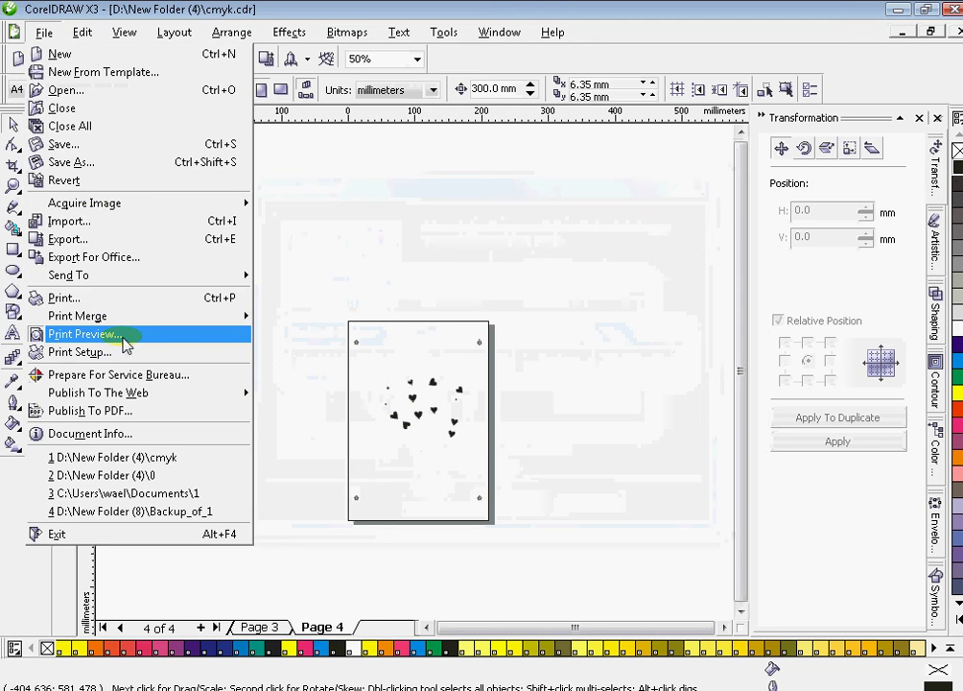
click(124, 340)
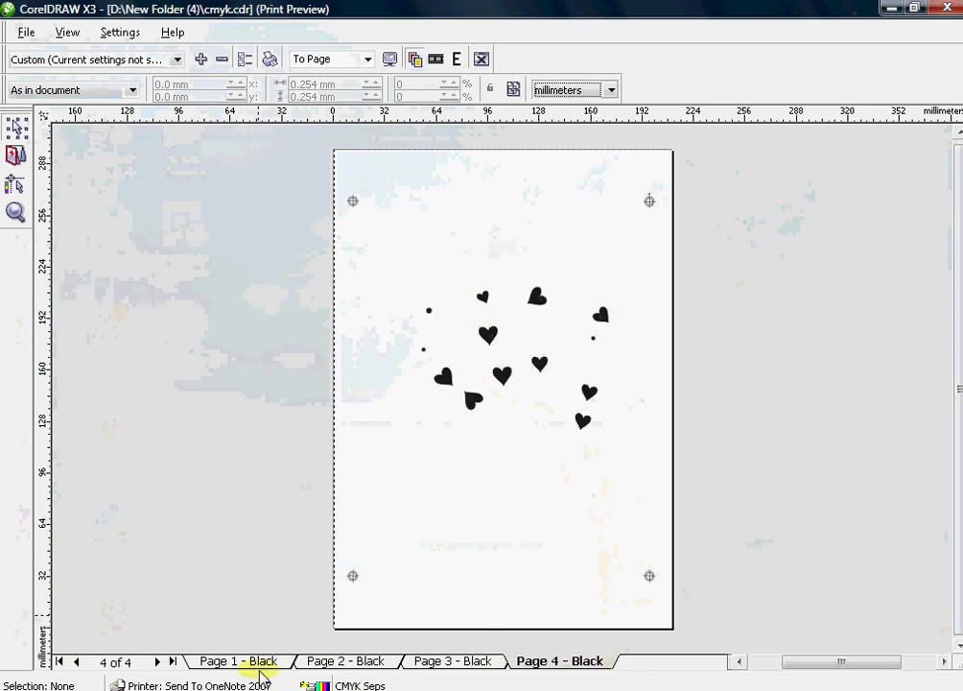
click(252, 662)
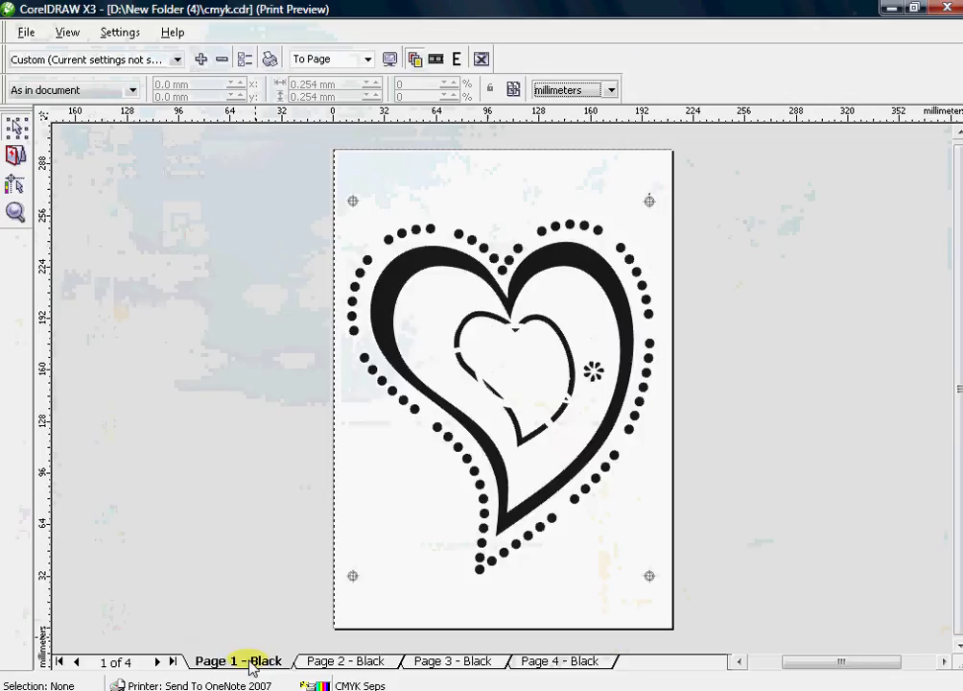
click(336, 662)
click(451, 662)
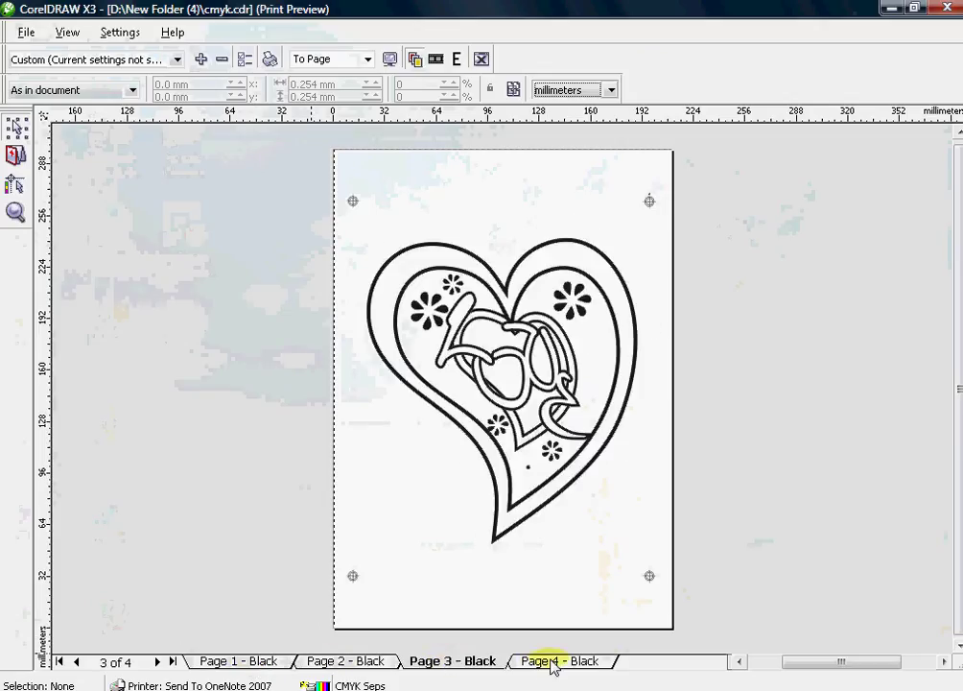
click(553, 662)
Step: Check which colour plates are enabled in the print separations options
click(244, 60)
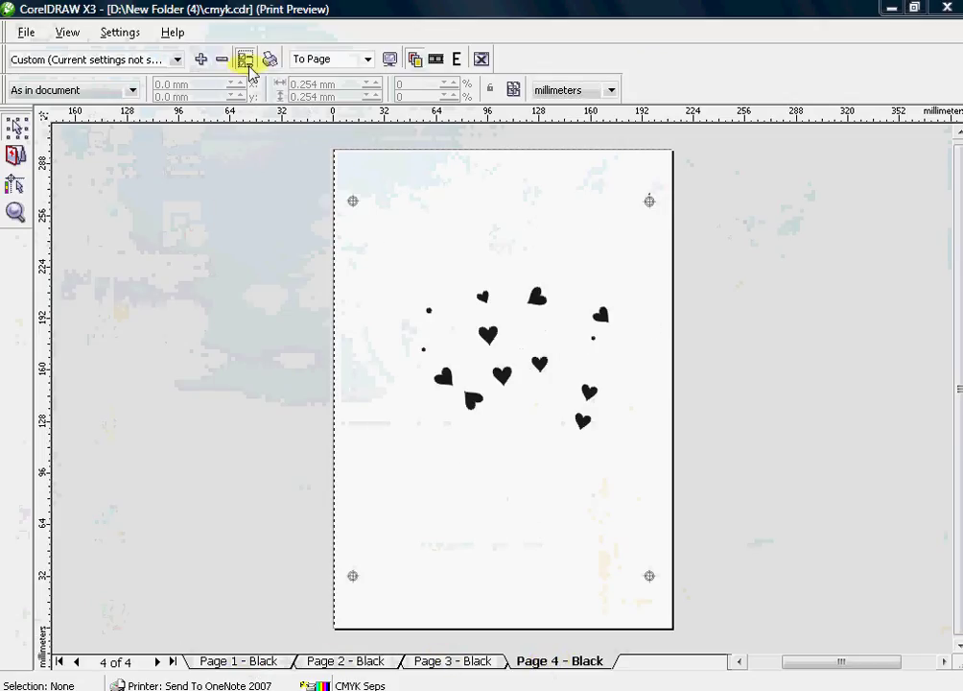
click(357, 196)
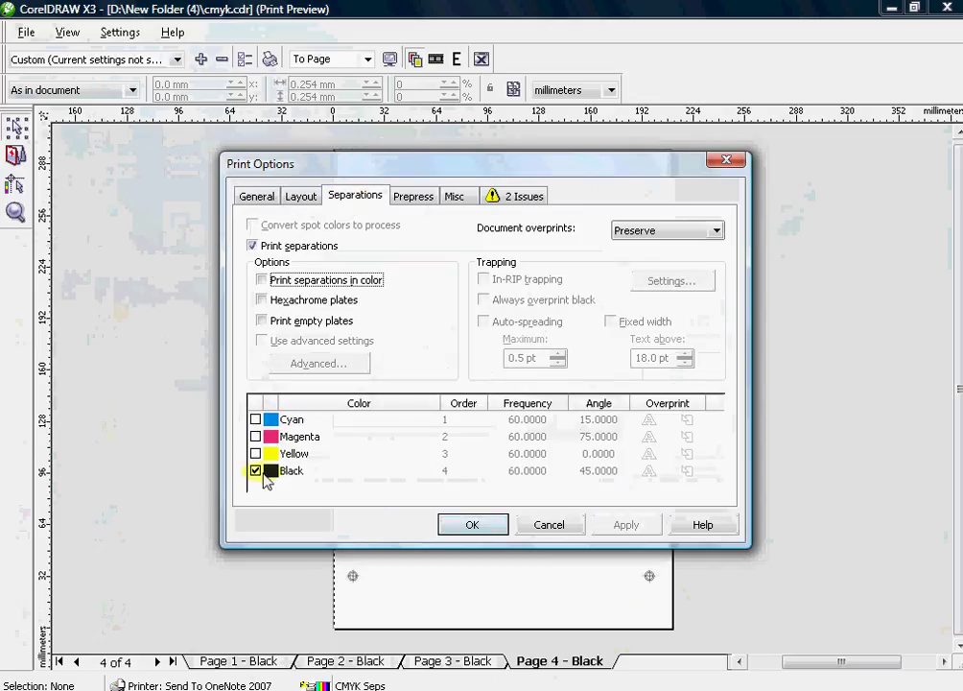
click(486, 529)
Step: Review the separations of all four pages once more and close the print preview
click(257, 662)
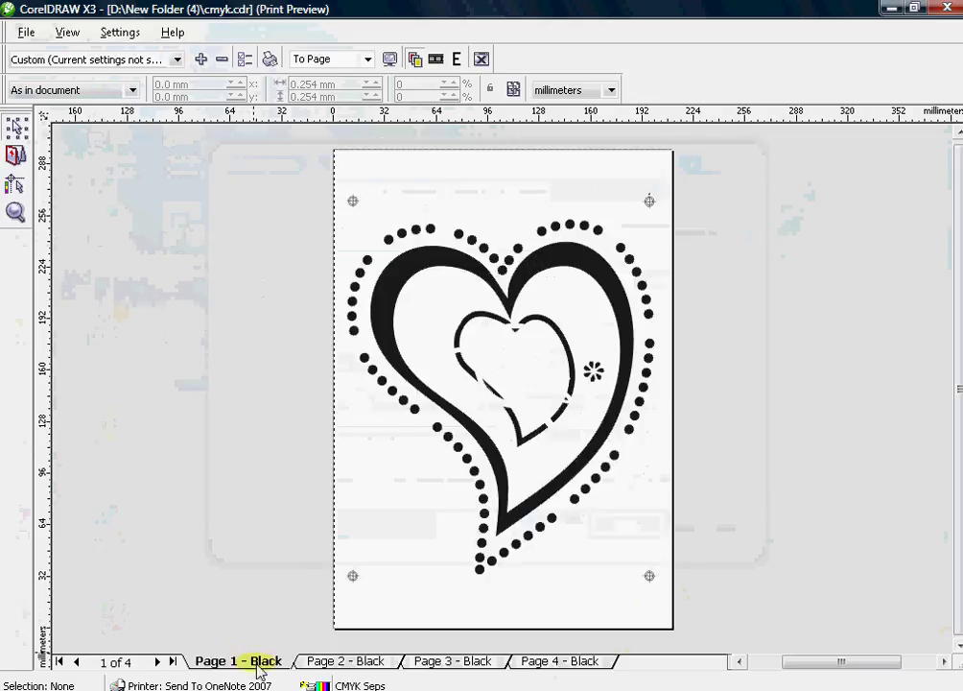
click(350, 662)
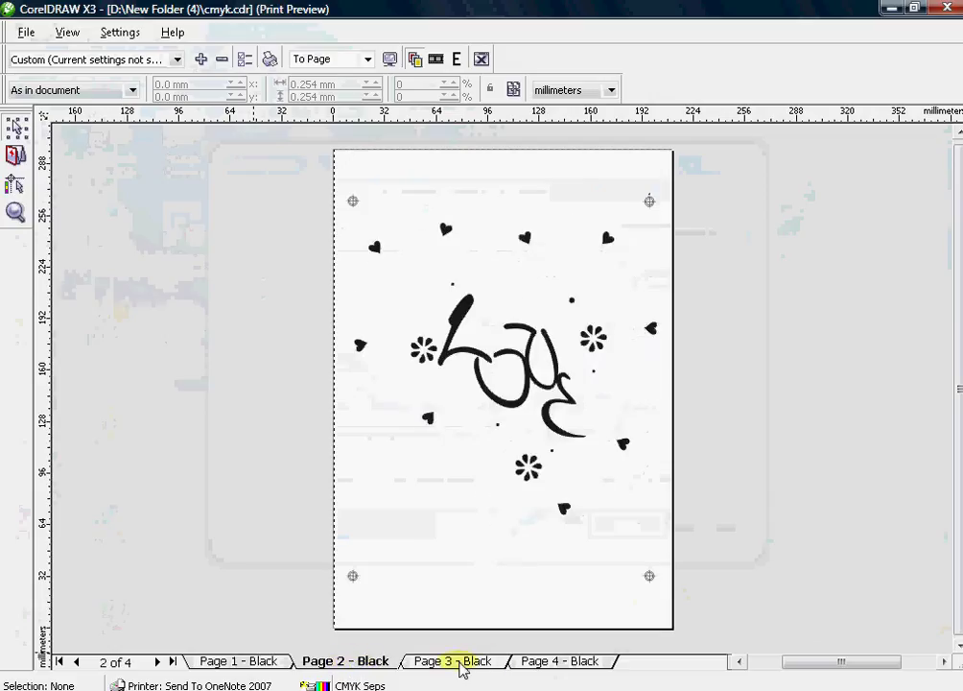
click(462, 664)
click(570, 664)
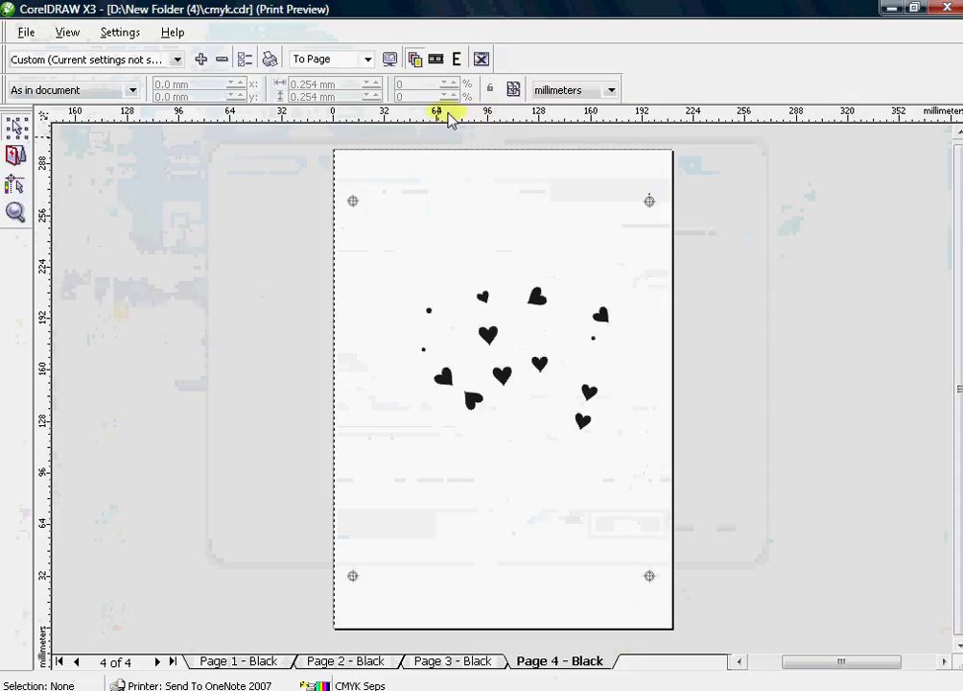
click(481, 59)
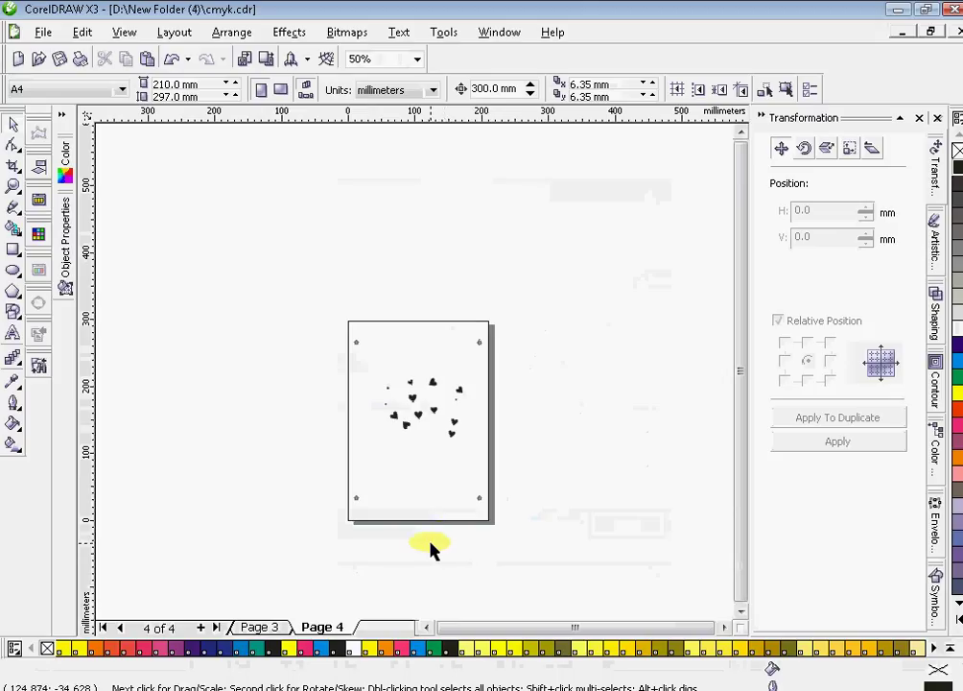
Step: Undo the recent edits on page 4 back to the complete multicolour heart artwork
key(ctrl+z)
key(ctrl+z)
key(ctrl+z)
key(ctrl+z)
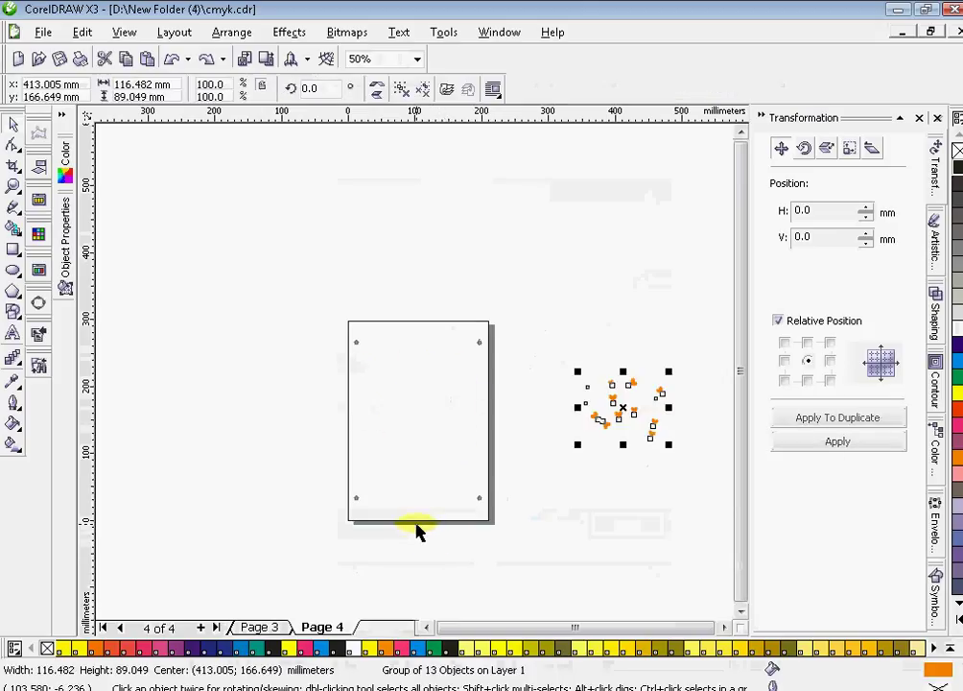
key(ctrl+z)
key(Tab)
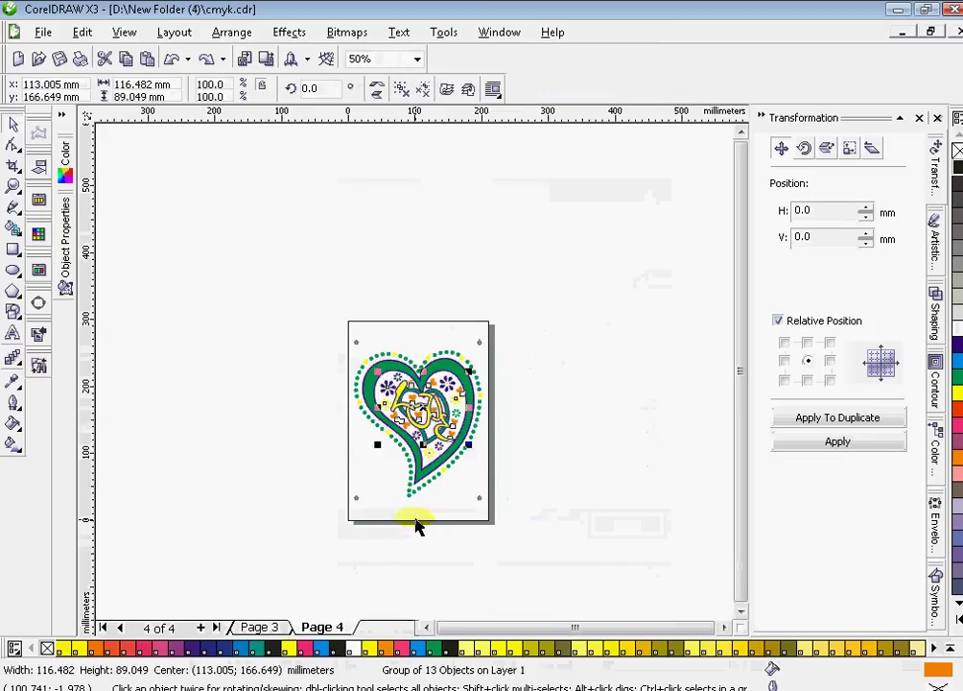
Step: Group all the heart artwork and registration marks on page 4 into one selected group
key(ctrl+a)
key(ctrl+g)
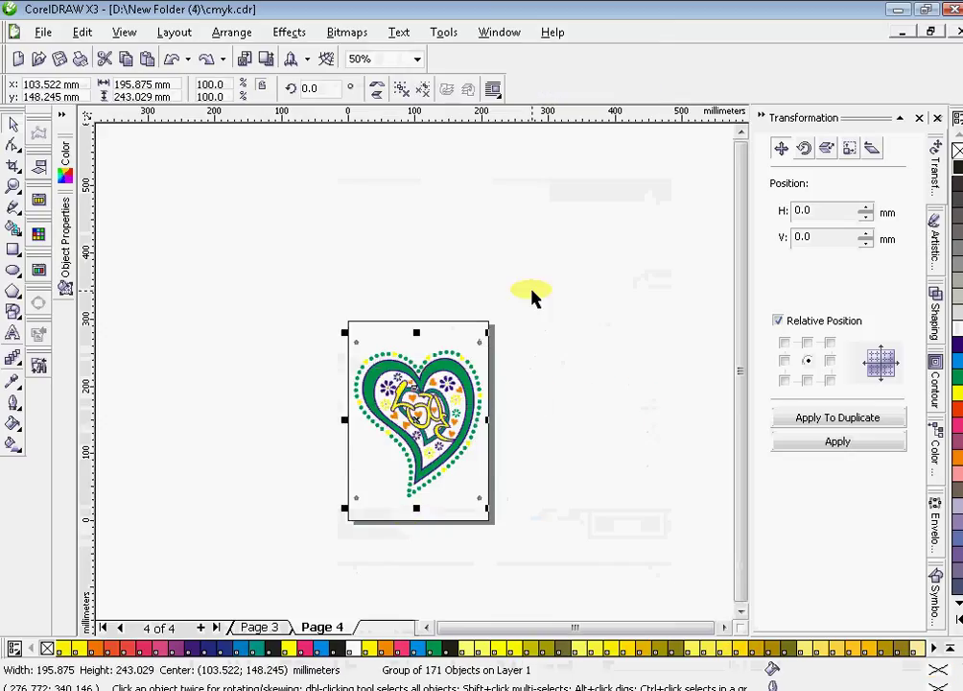
drag(533, 290, 301, 548)
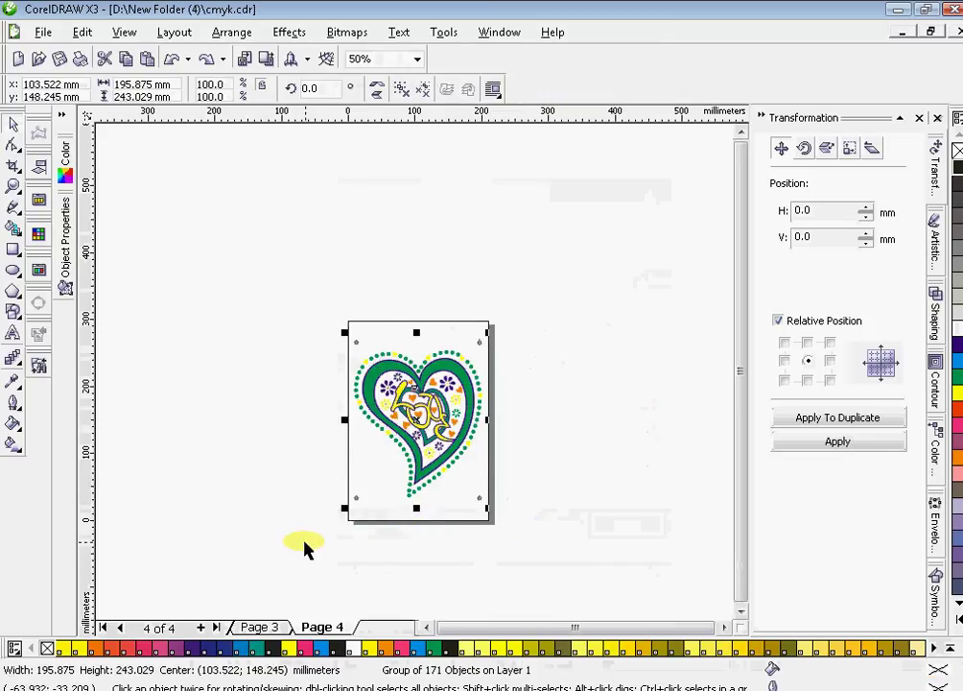
Step: Create a new document and paste the copied multicolour heart group into it
click(43, 32)
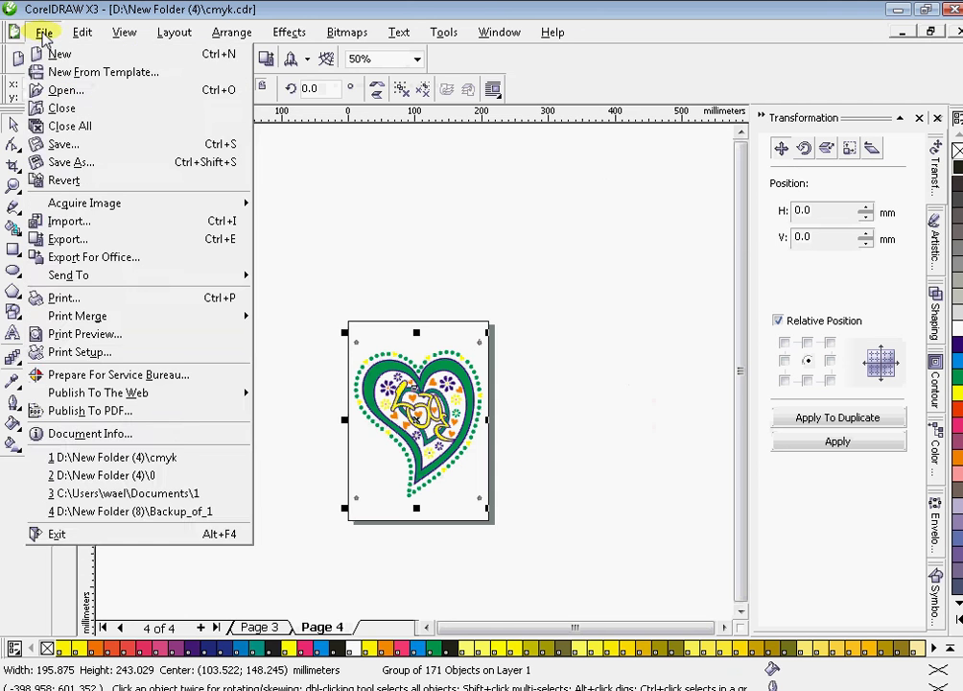
click(56, 55)
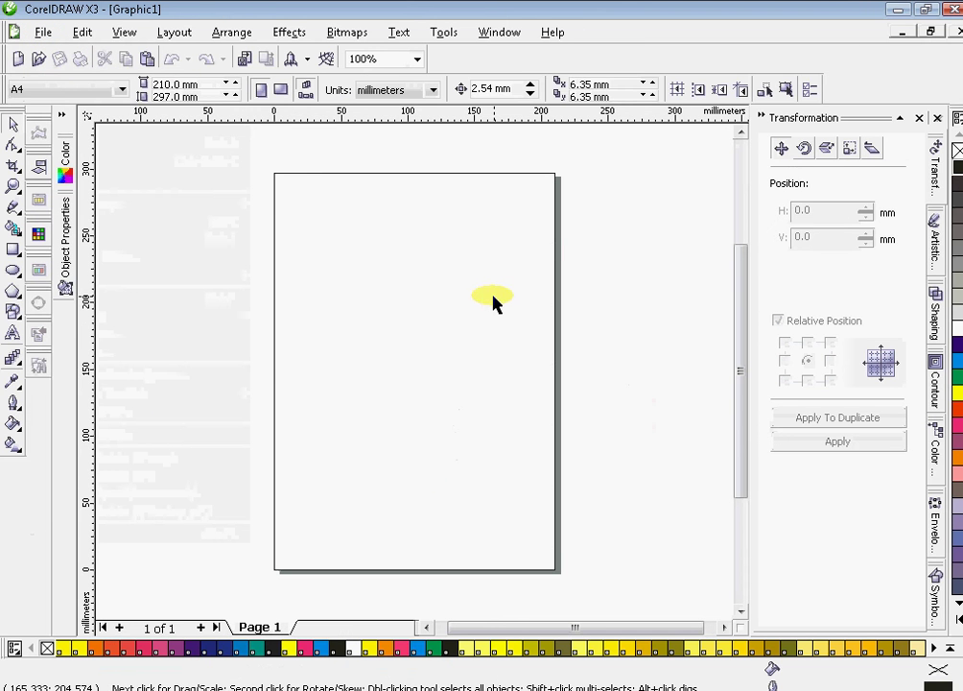
key(ctrl+v)
click(655, 348)
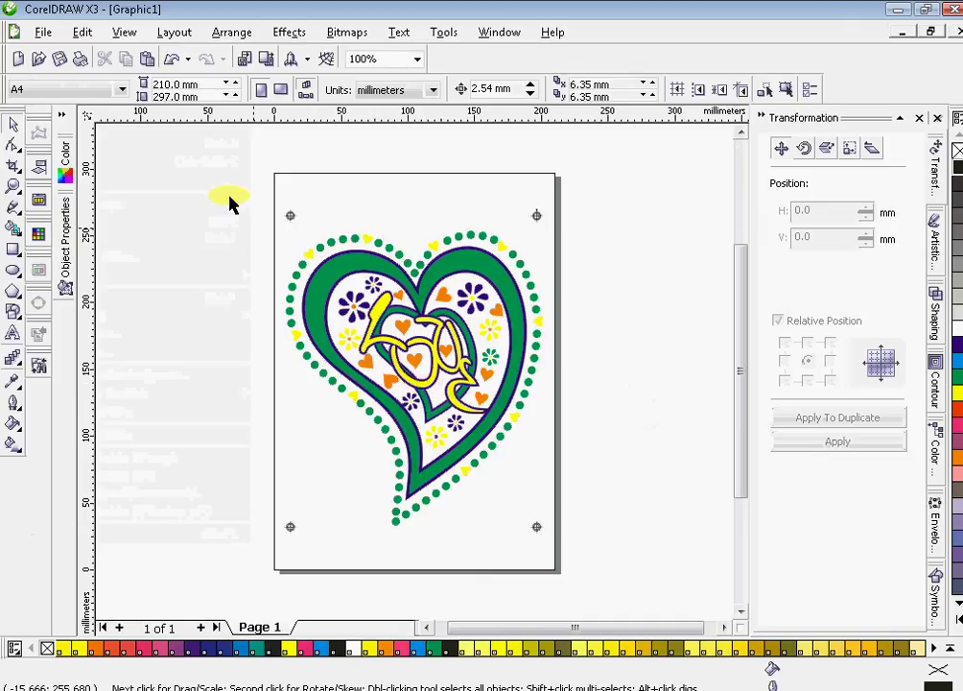
Step: Select the pasted heart group and create a custom colour palette from the selection, saved as "harte"
drag(231, 169, 587, 593)
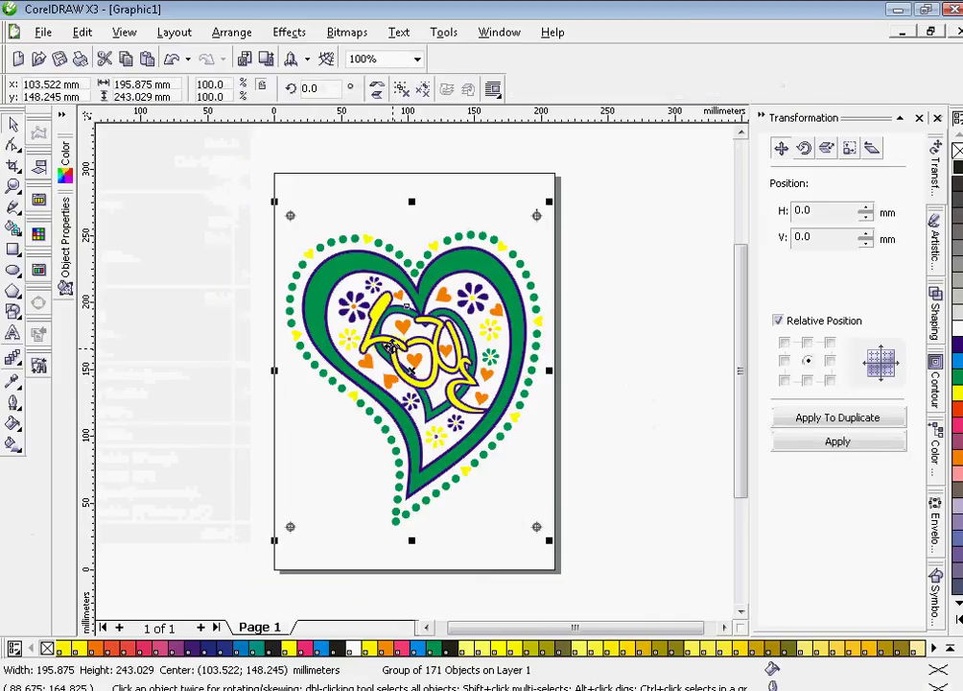
click(38, 273)
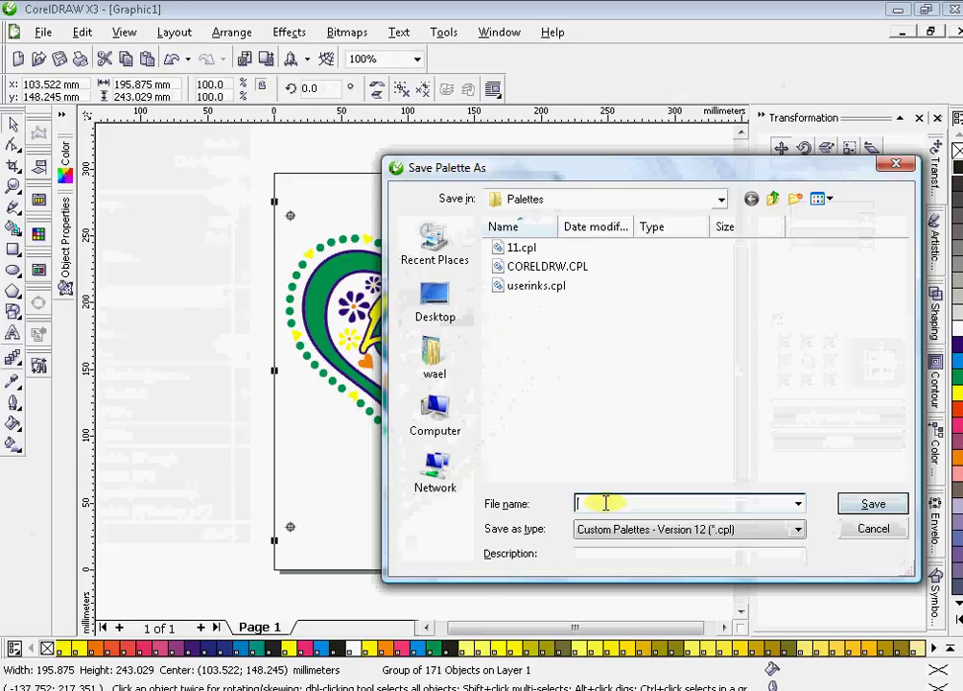
text(har)
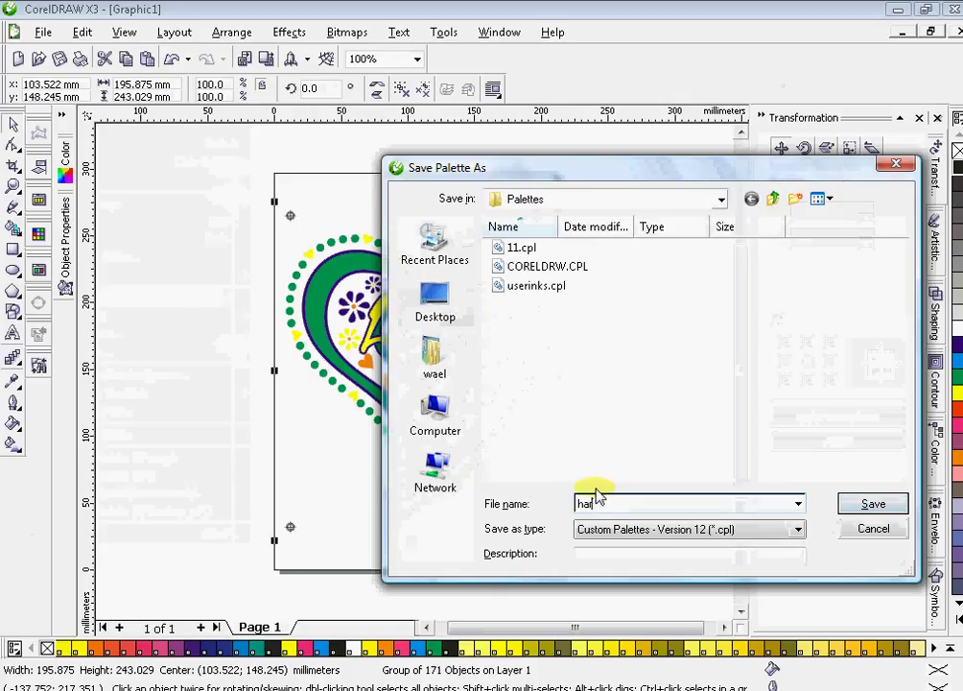
text(te)
click(875, 506)
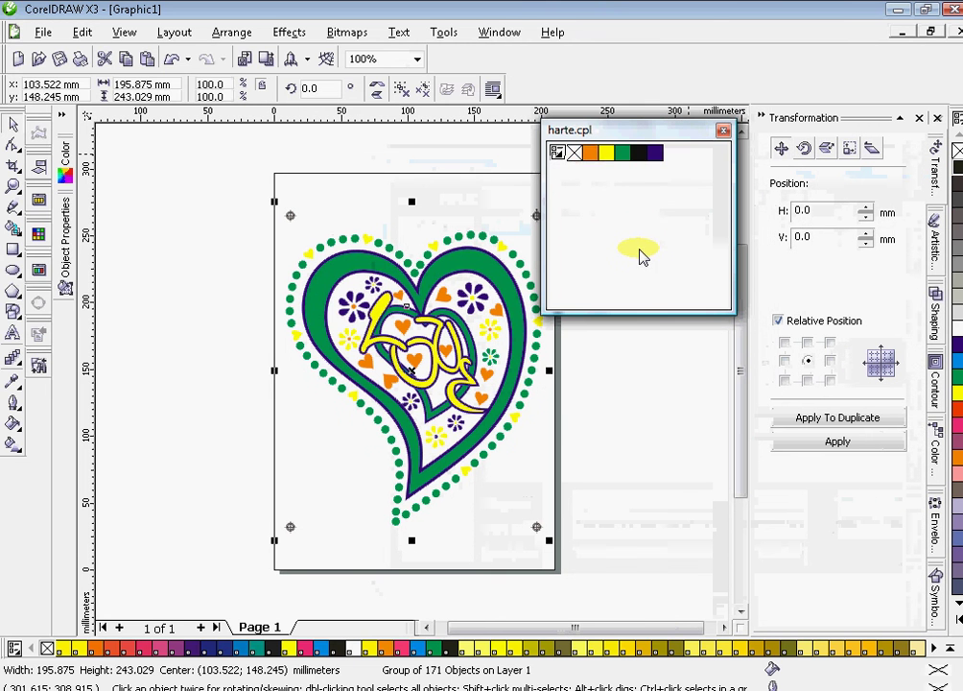
Step: Try the orange, yellow, green, black and dark blue harte palette colours as fills on the heart group and undo them
click(593, 155)
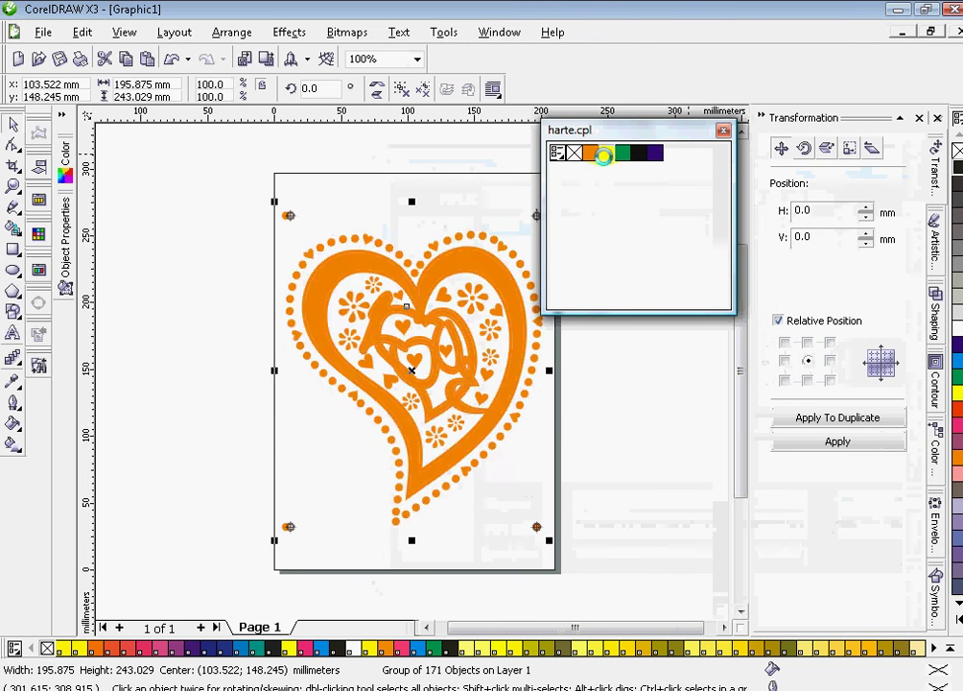
click(606, 153)
click(623, 154)
click(639, 153)
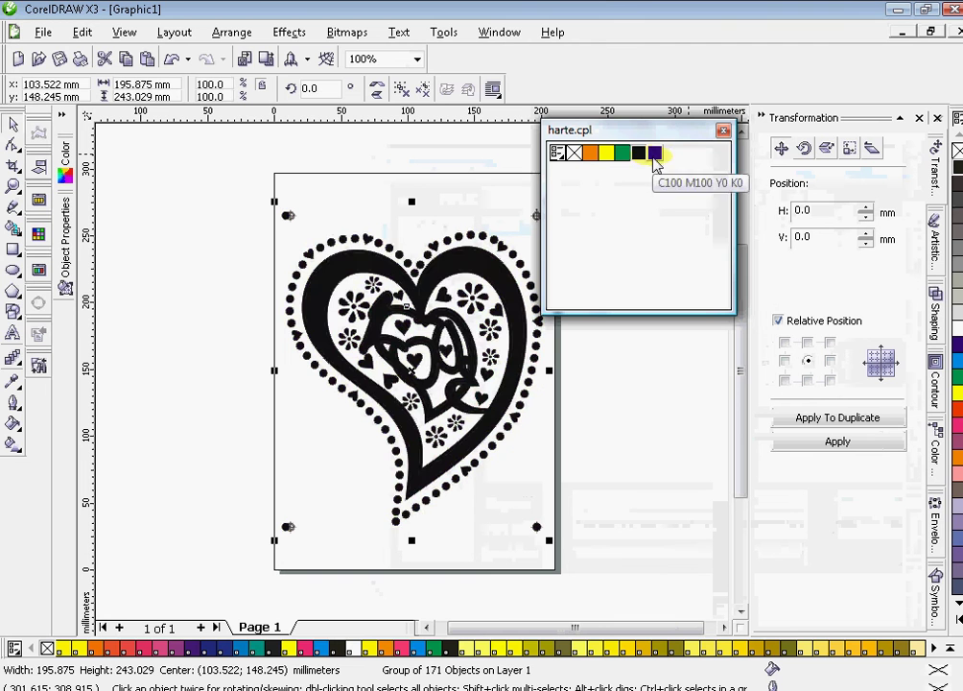
click(655, 156)
click(639, 153)
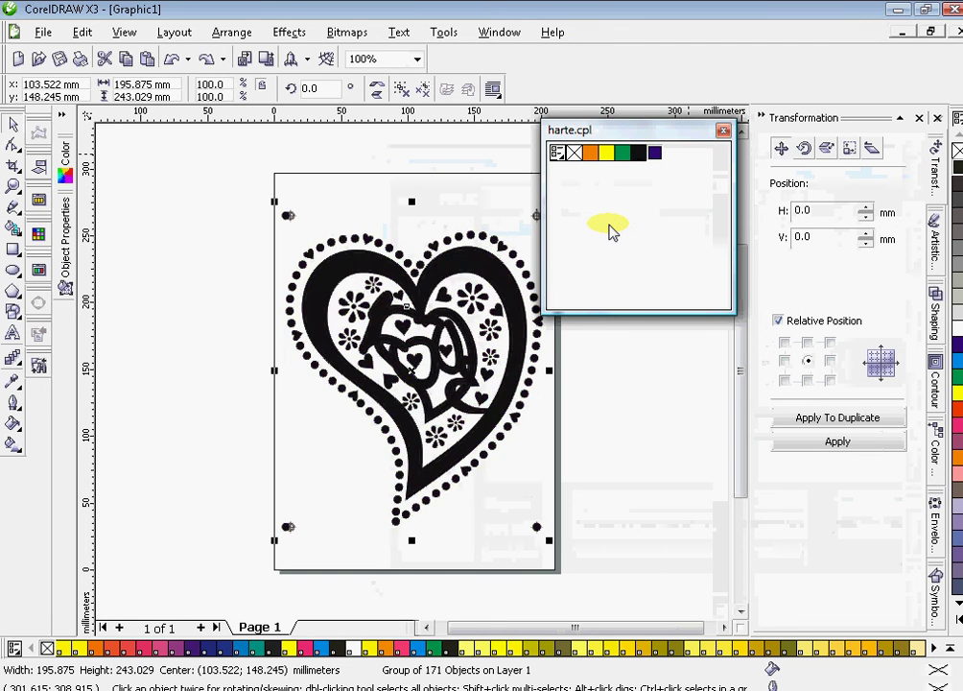
click(623, 153)
click(607, 154)
key(ctrl+z)
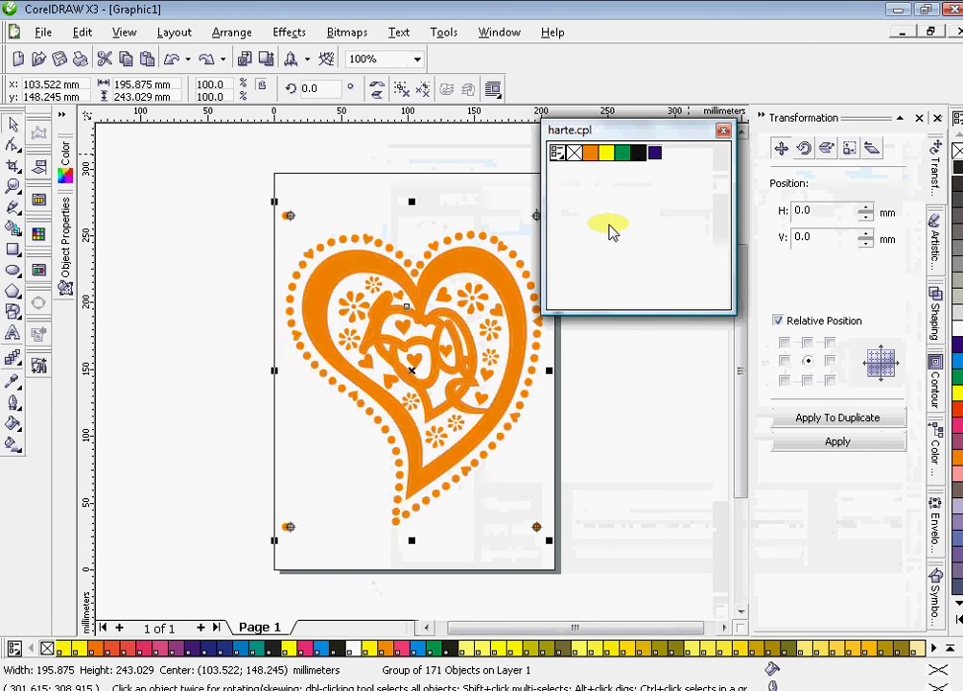
key(ctrl+z)
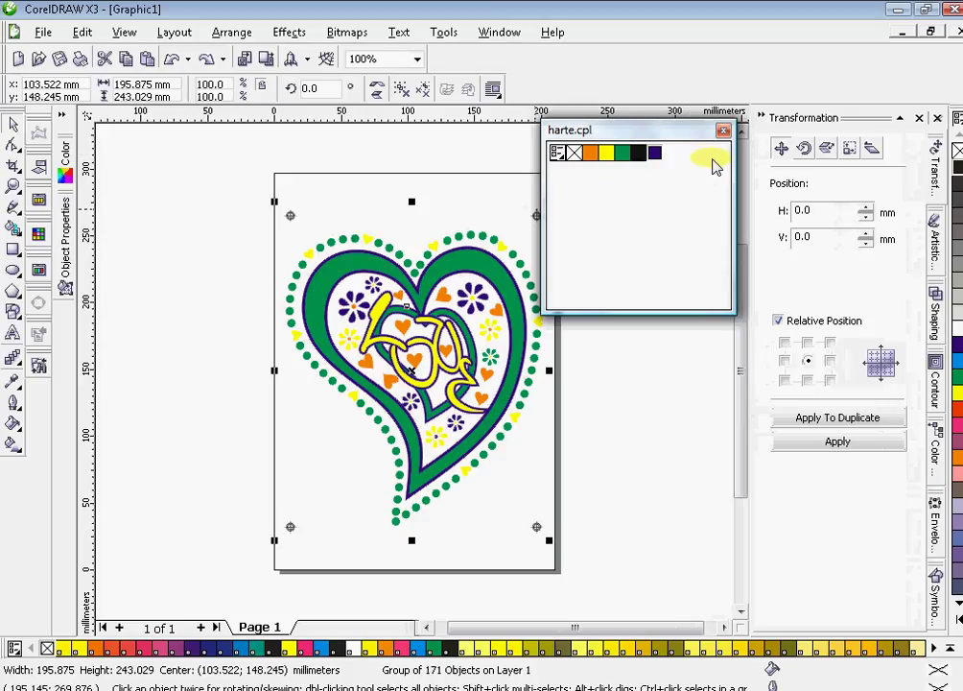
Step: Move the floating harte palette away from the heart artwork and look over the available colour palettes
drag(662, 130, 736, 158)
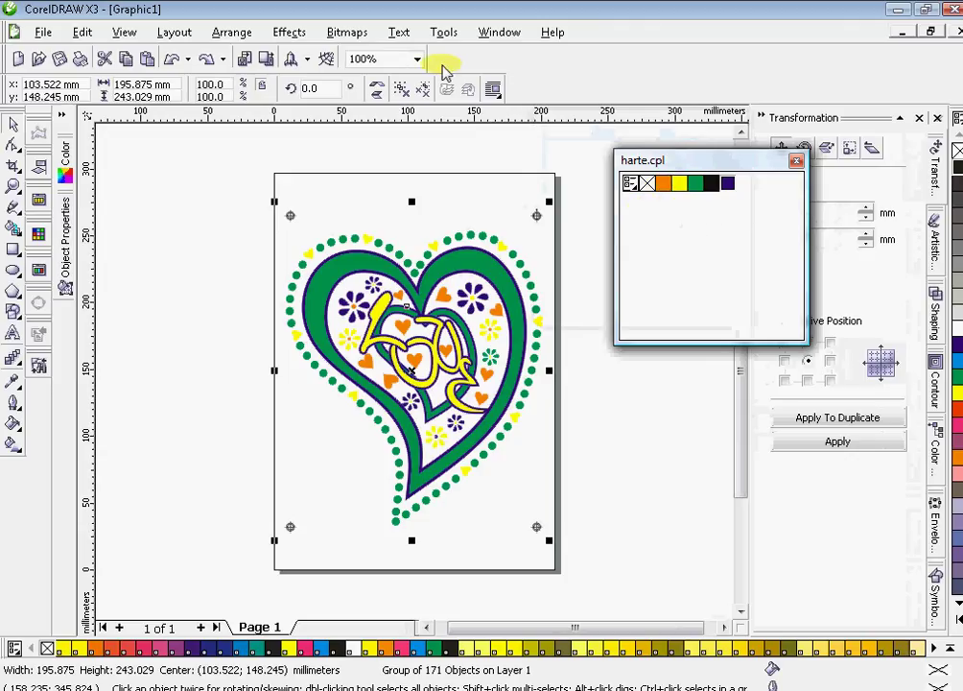
click(505, 36)
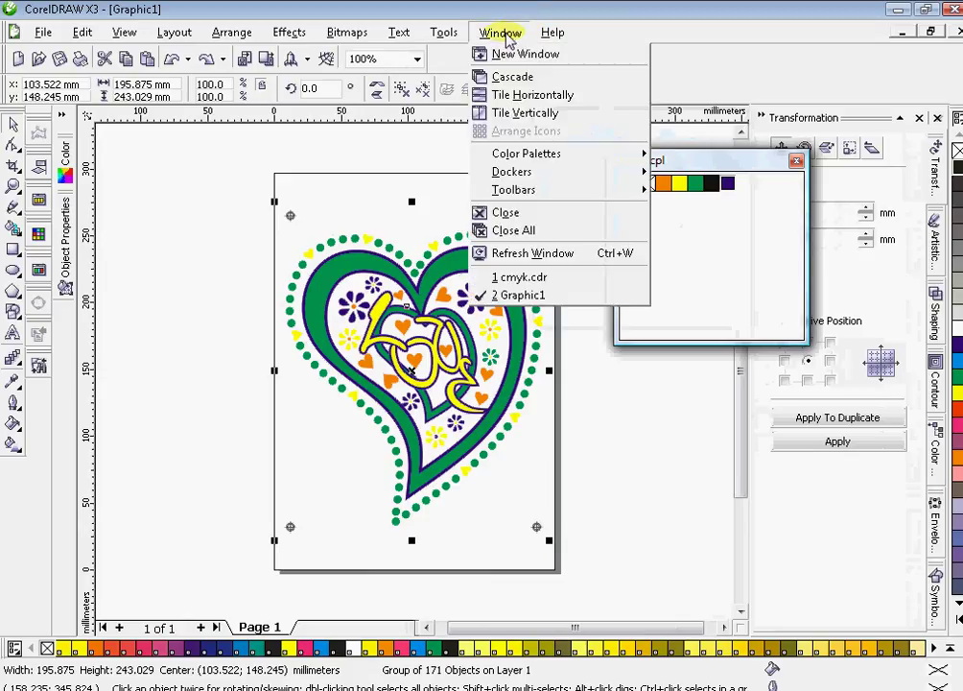
mouse_move(551, 163)
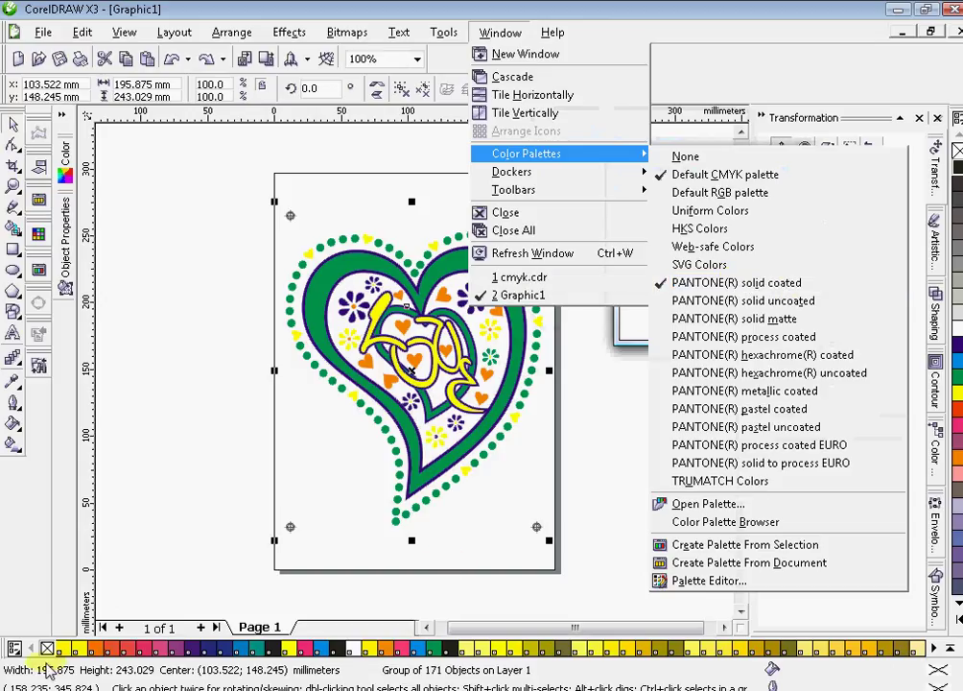
click(660, 251)
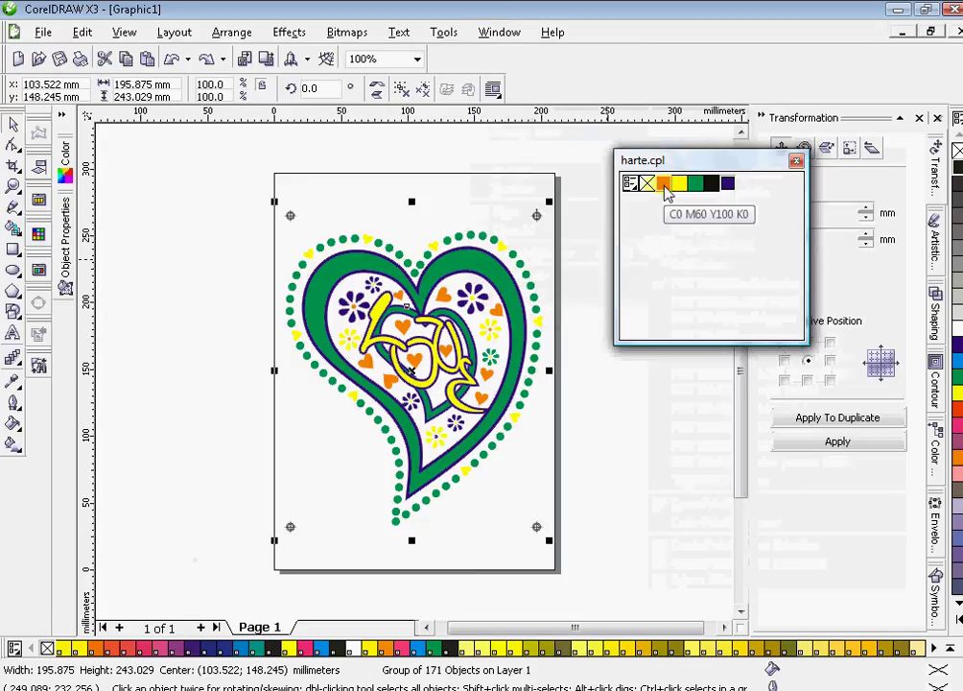
Step: Start a fill colour replacement and set the colour to find to the harte.cpl palette's orange, C0 M60 Y100 K0
click(38, 371)
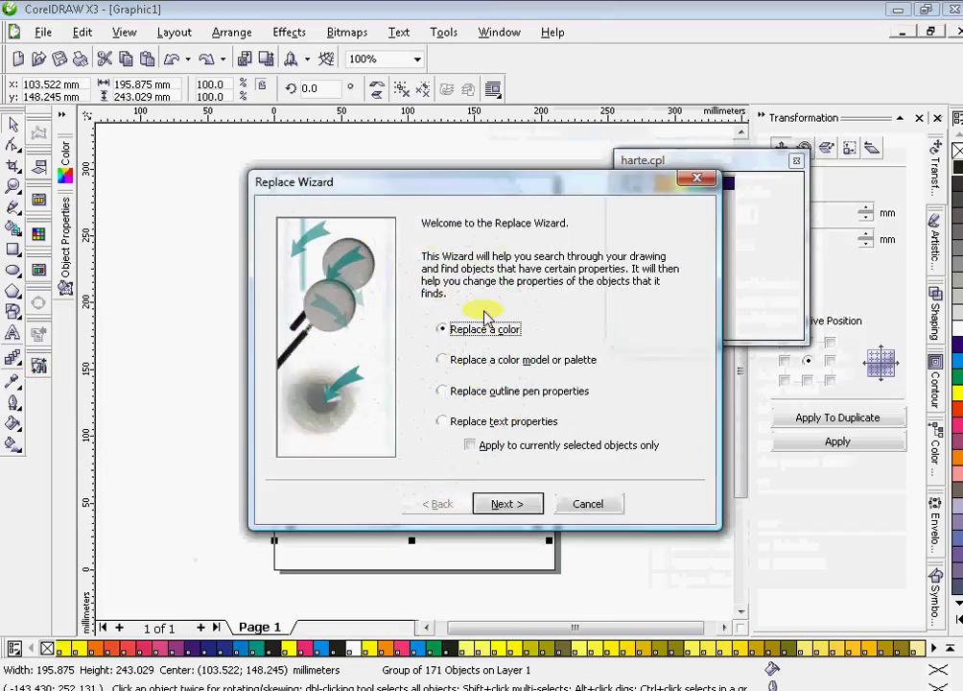
click(504, 504)
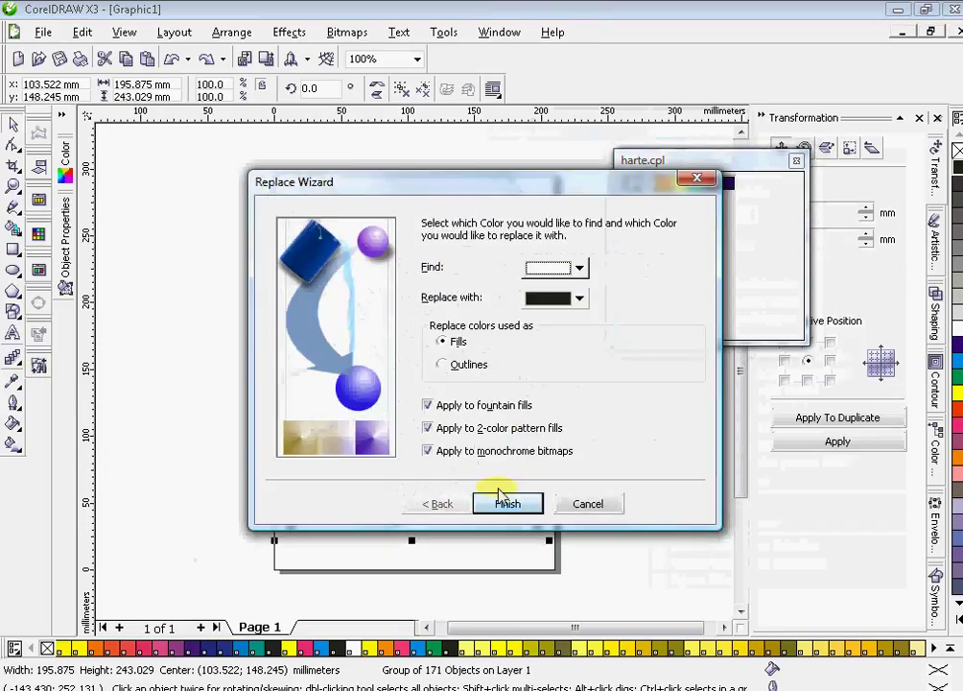
click(580, 269)
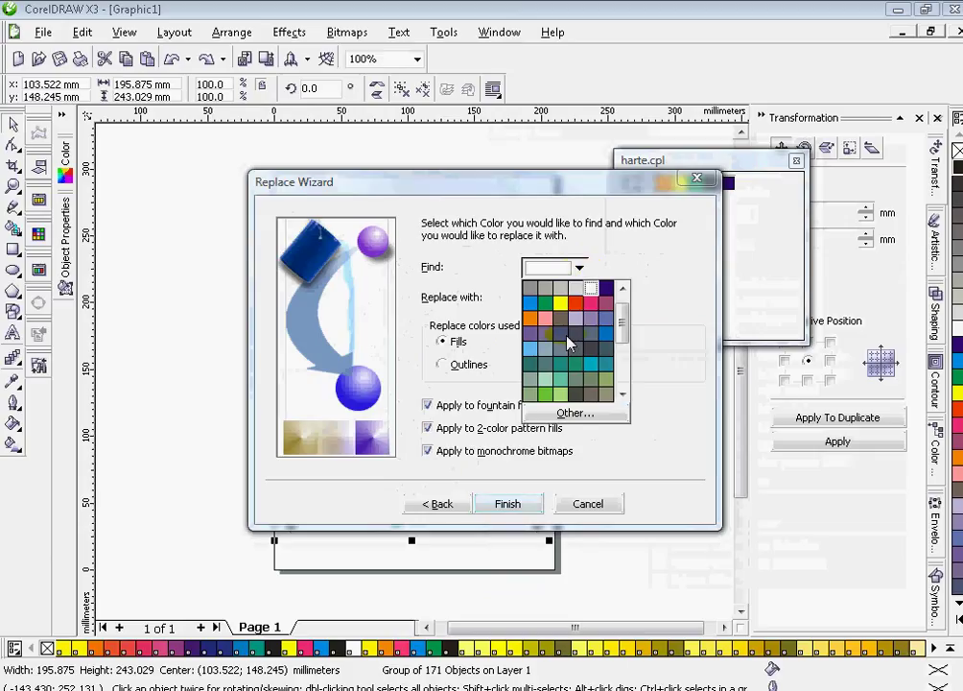
click(575, 414)
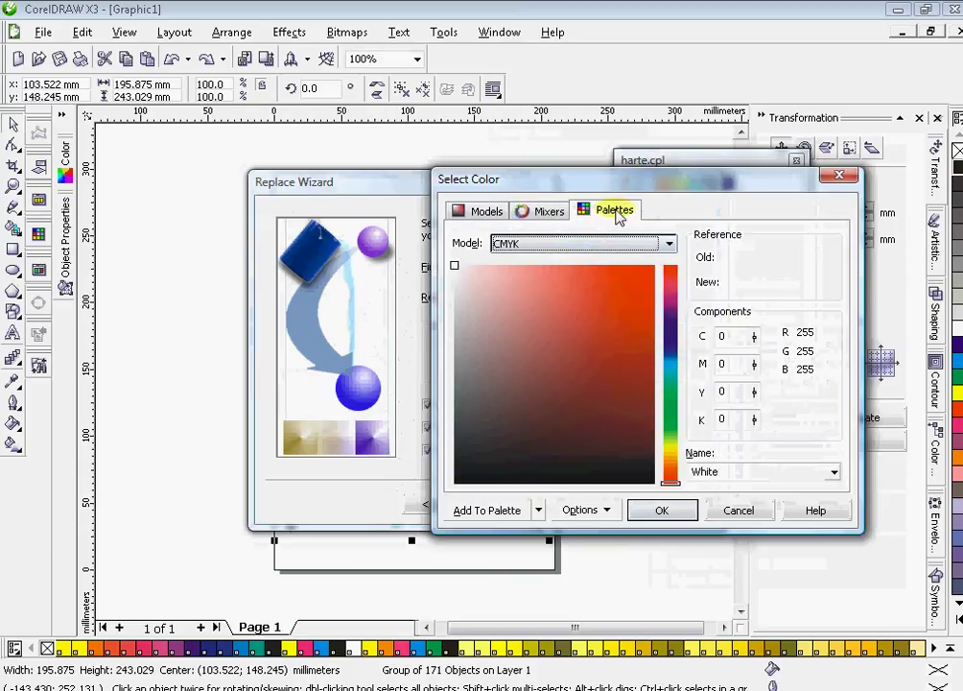
click(615, 211)
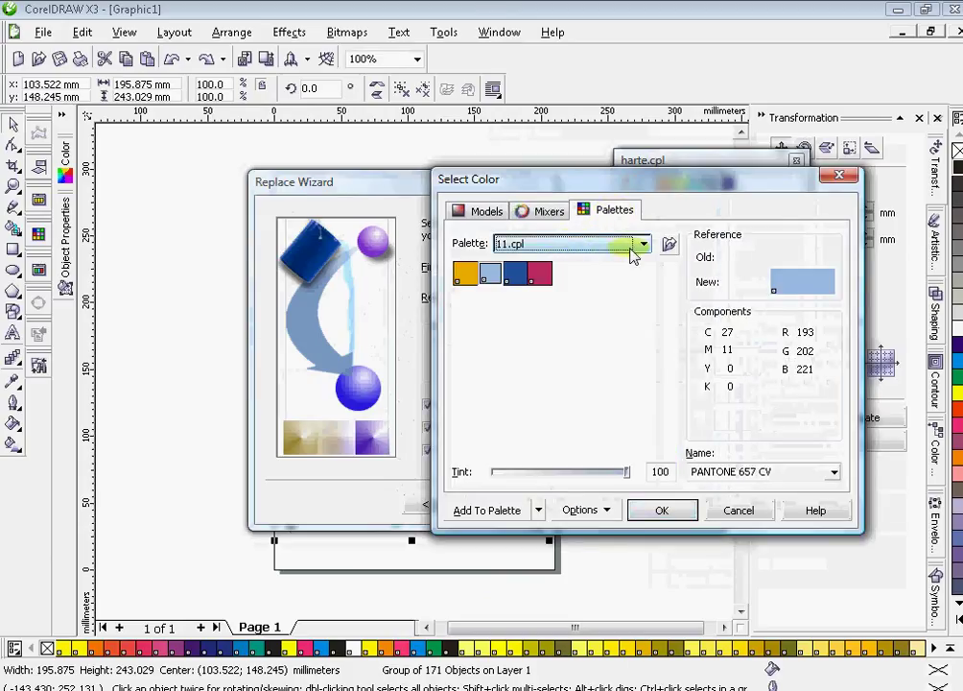
click(633, 246)
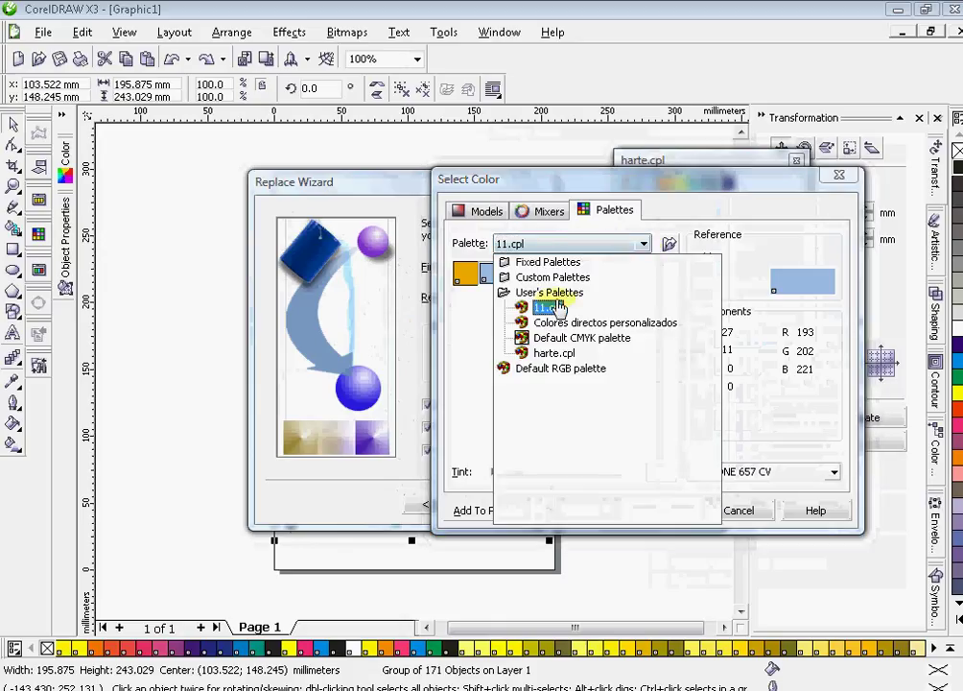
click(550, 354)
drag(610, 186, 649, 323)
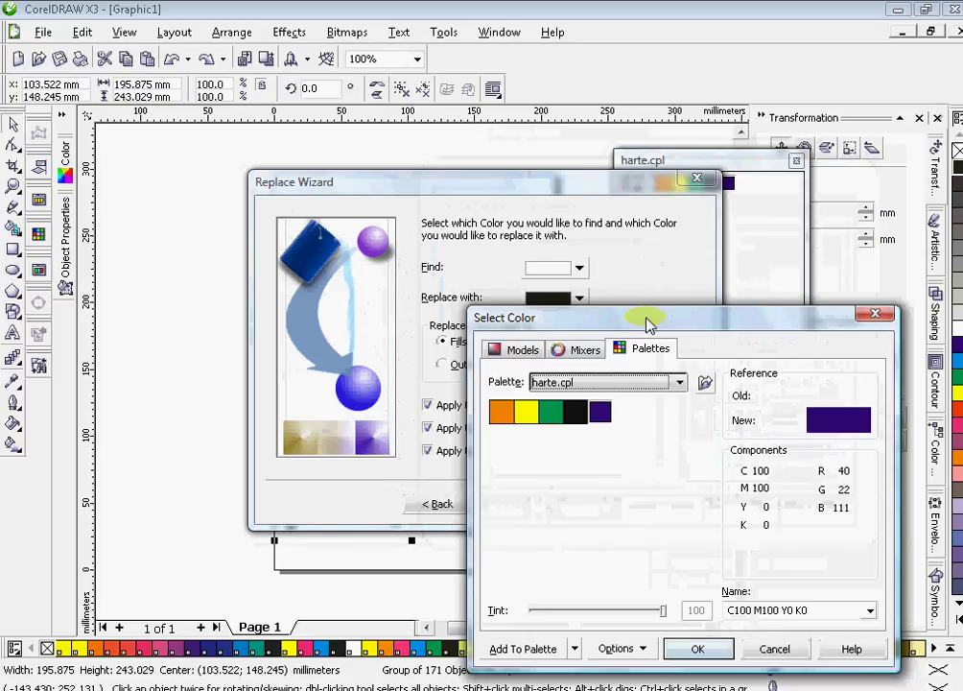
click(504, 416)
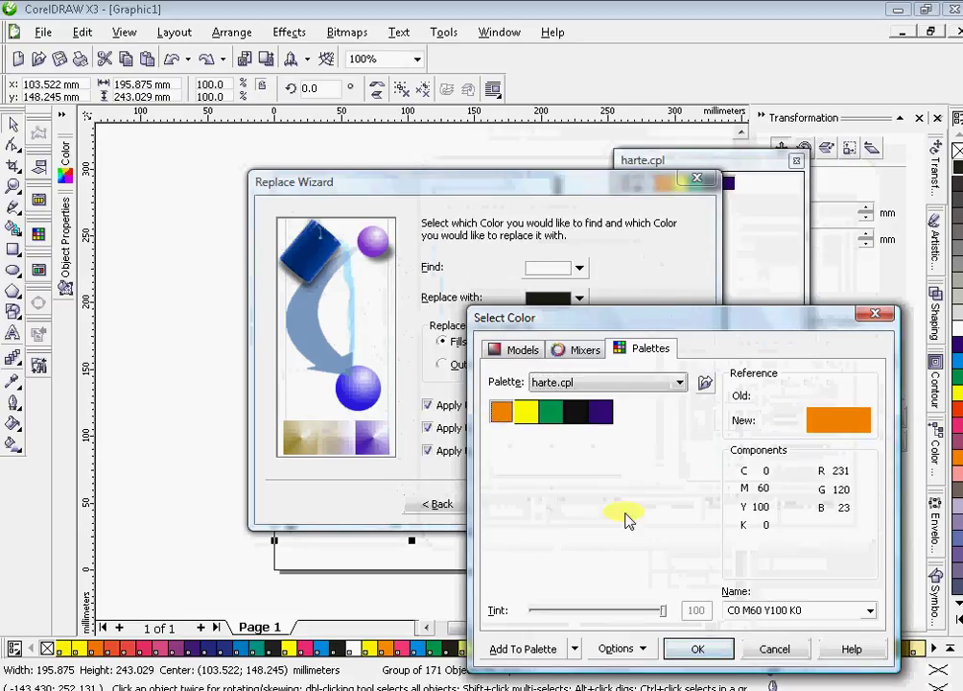
click(722, 647)
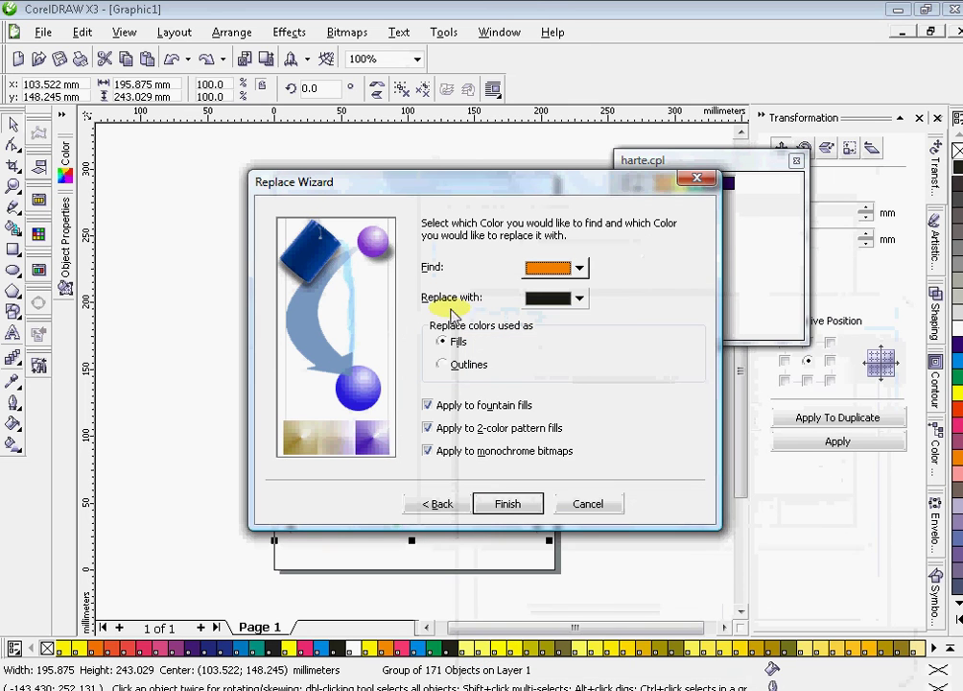
Step: Set the replacement colour for orange to PANTONE Orange 021 C from the PANTONE(R) solid coated palette
click(579, 298)
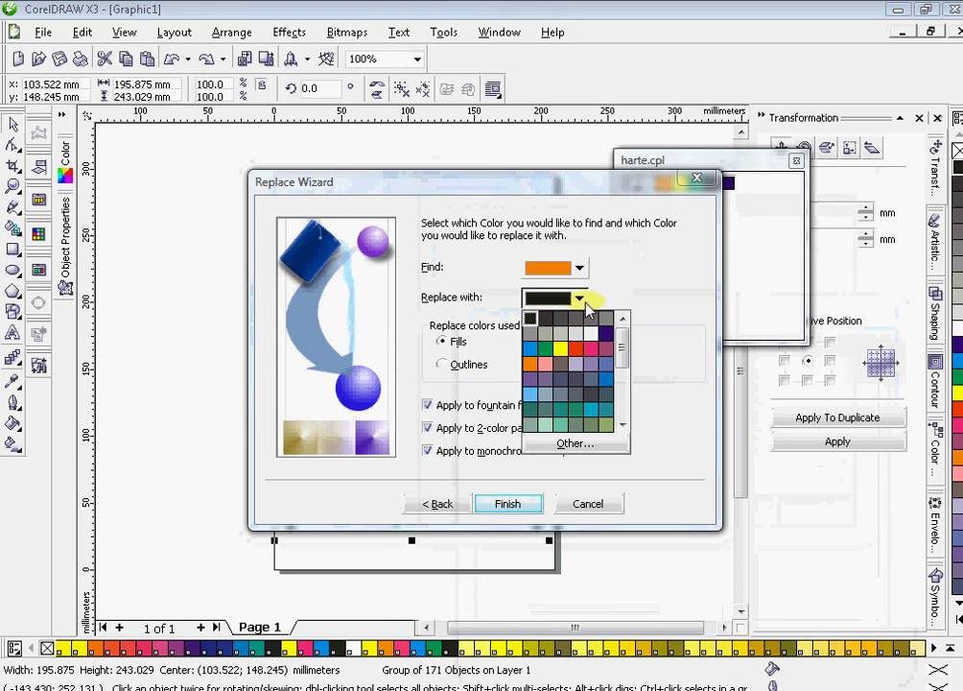
click(597, 447)
click(645, 348)
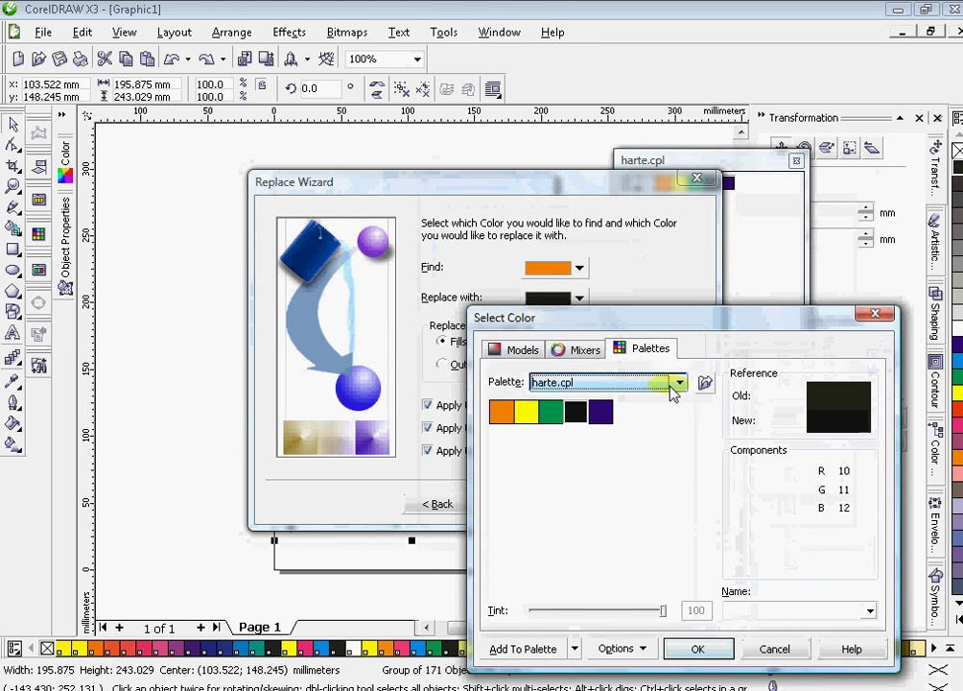
click(679, 383)
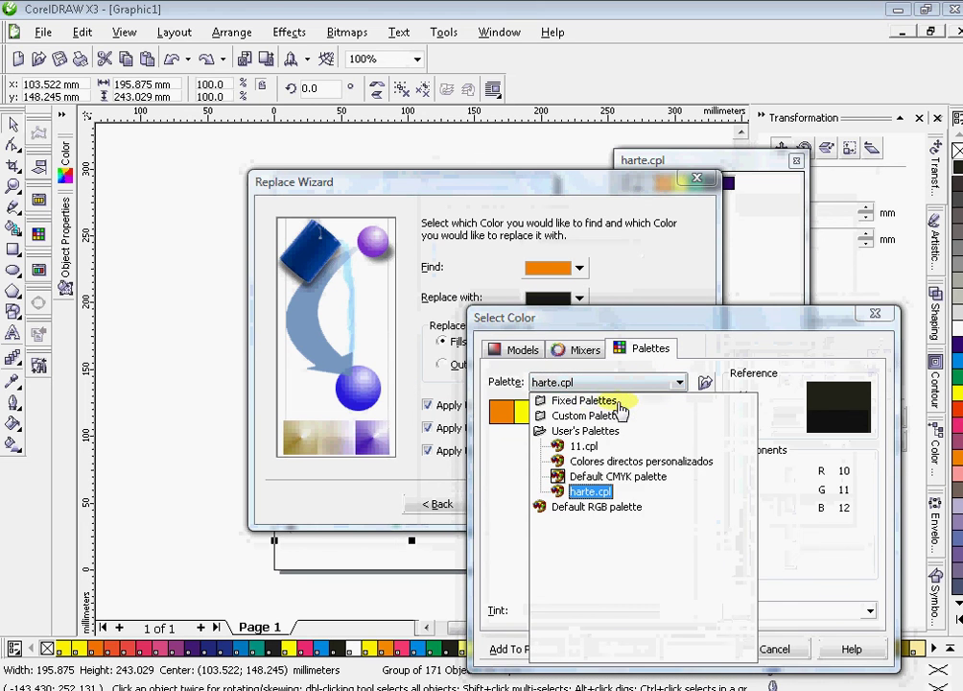
click(611, 401)
drag(727, 320, 359, 127)
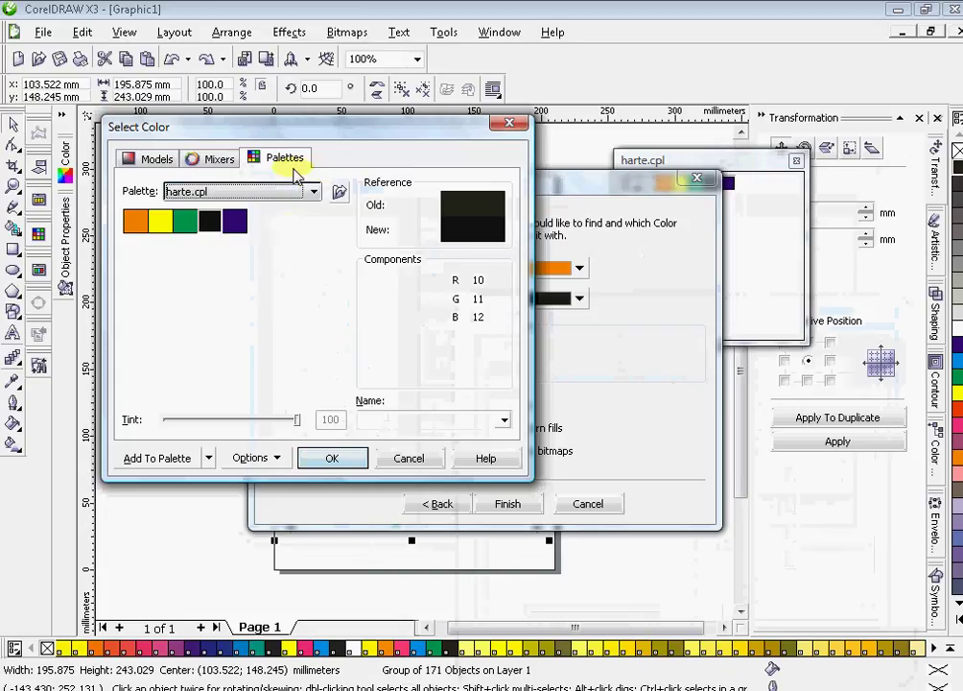
click(317, 192)
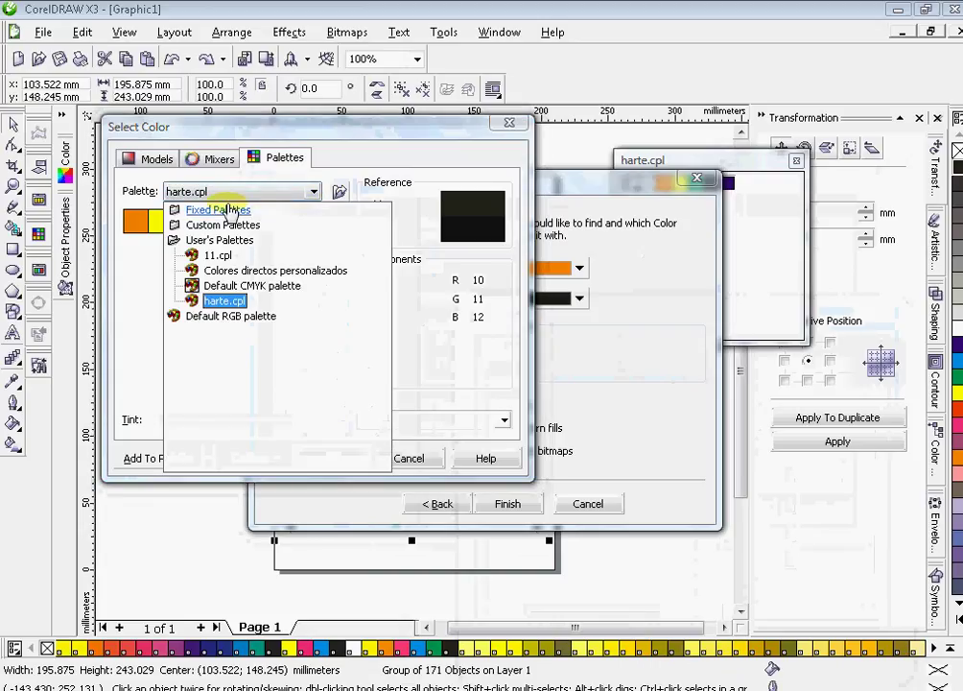
click(232, 213)
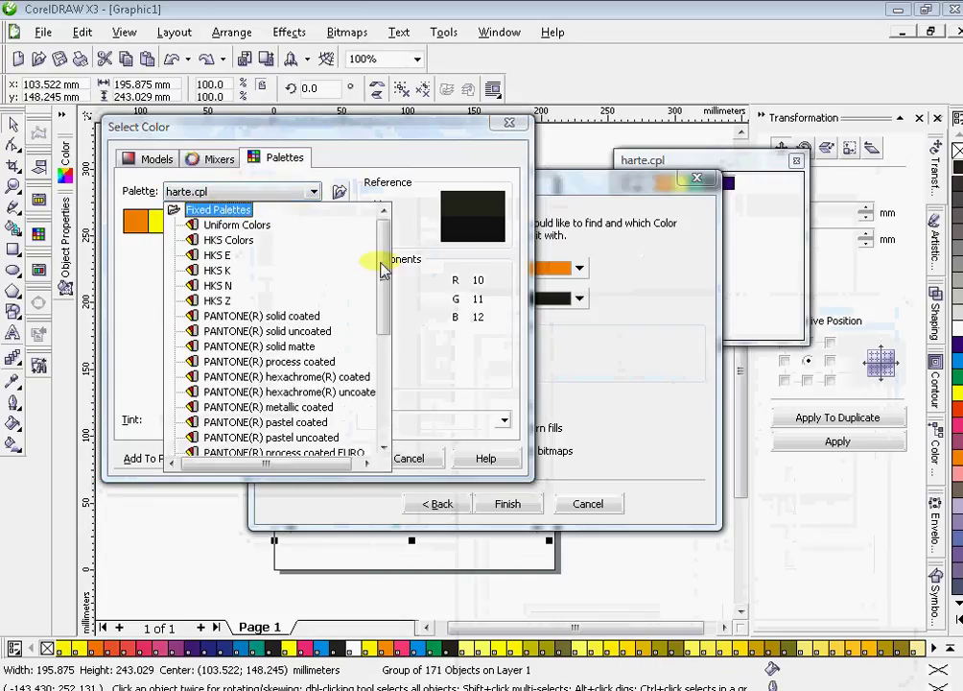
click(303, 319)
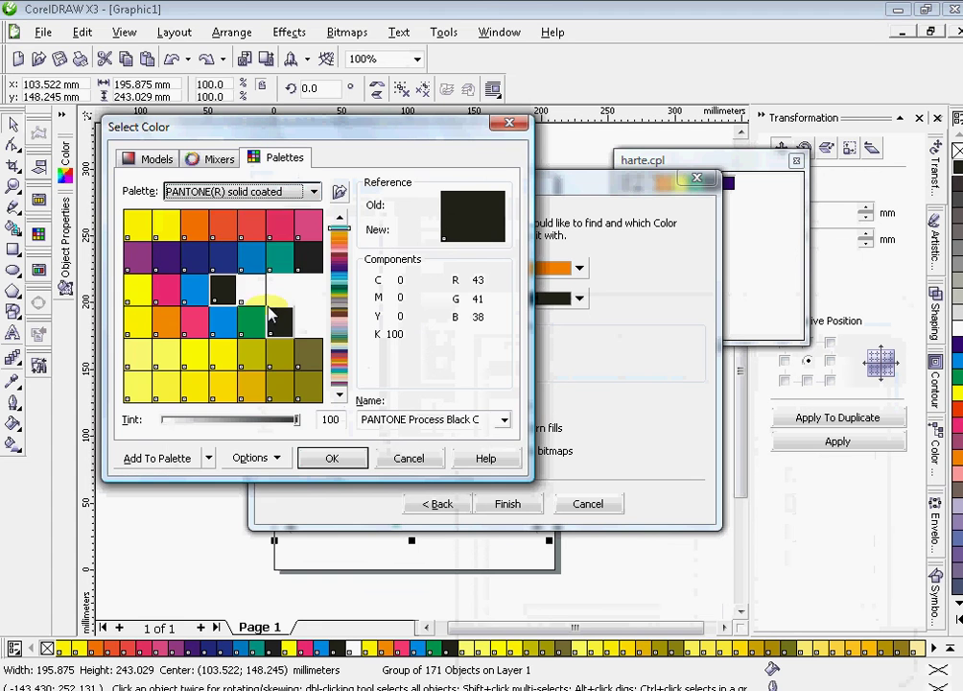
click(196, 233)
click(336, 458)
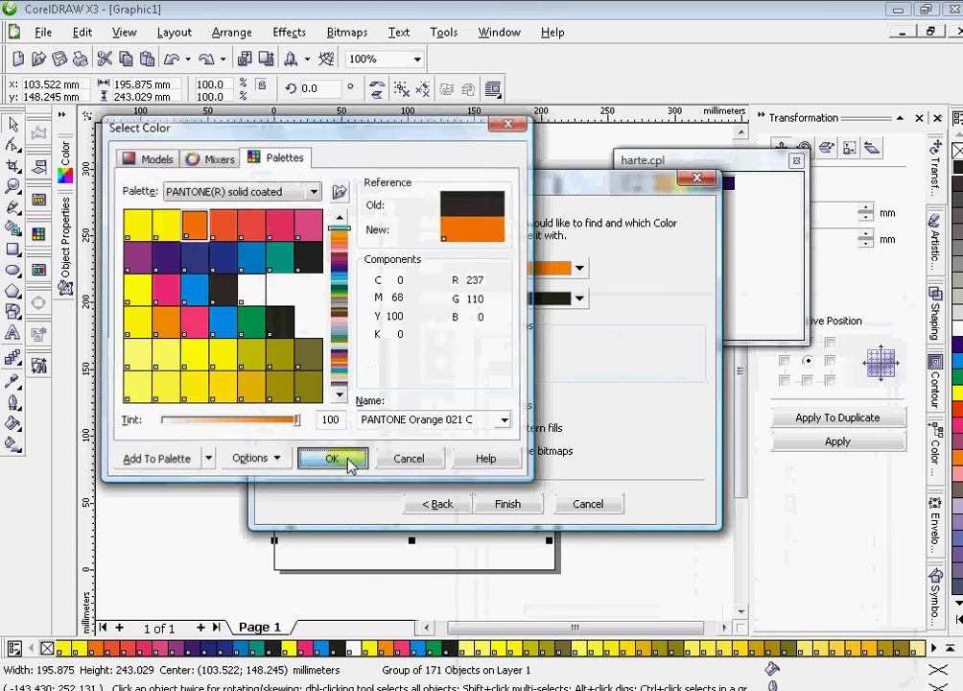
Step: Find all orange-filled objects, allowing their groups to be ungrouped, replace their fills with the chosen PANTONE orange and end the search
click(516, 506)
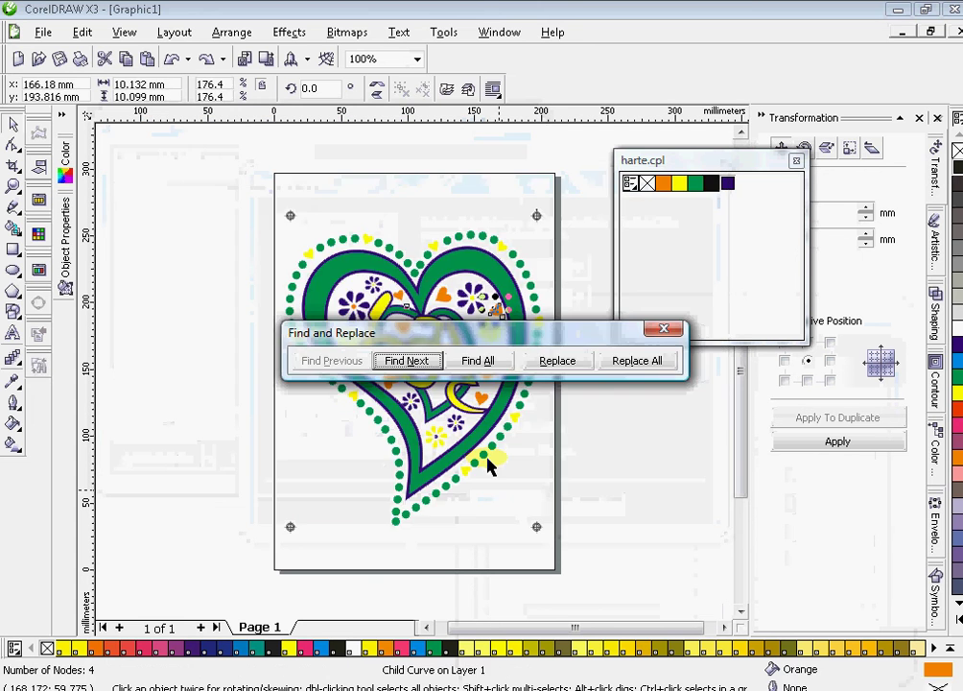
click(484, 370)
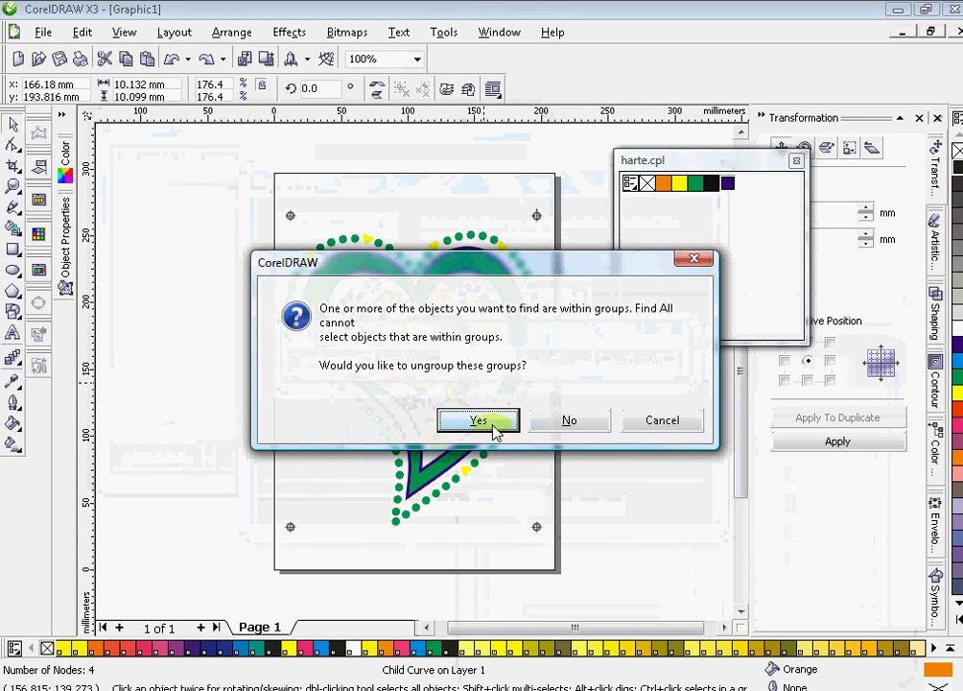
click(482, 424)
click(639, 361)
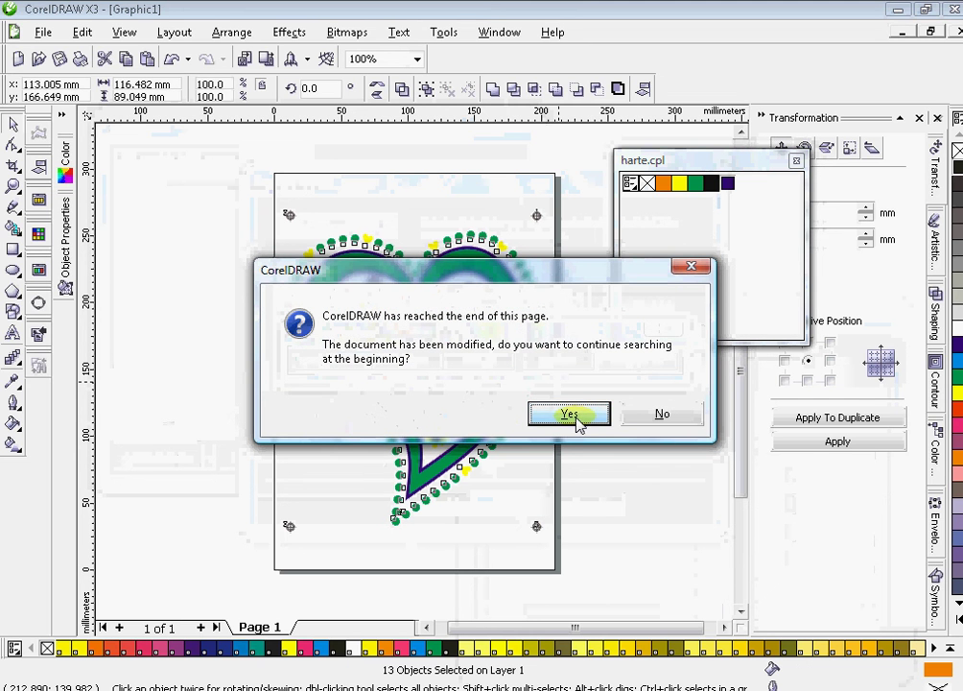
click(577, 425)
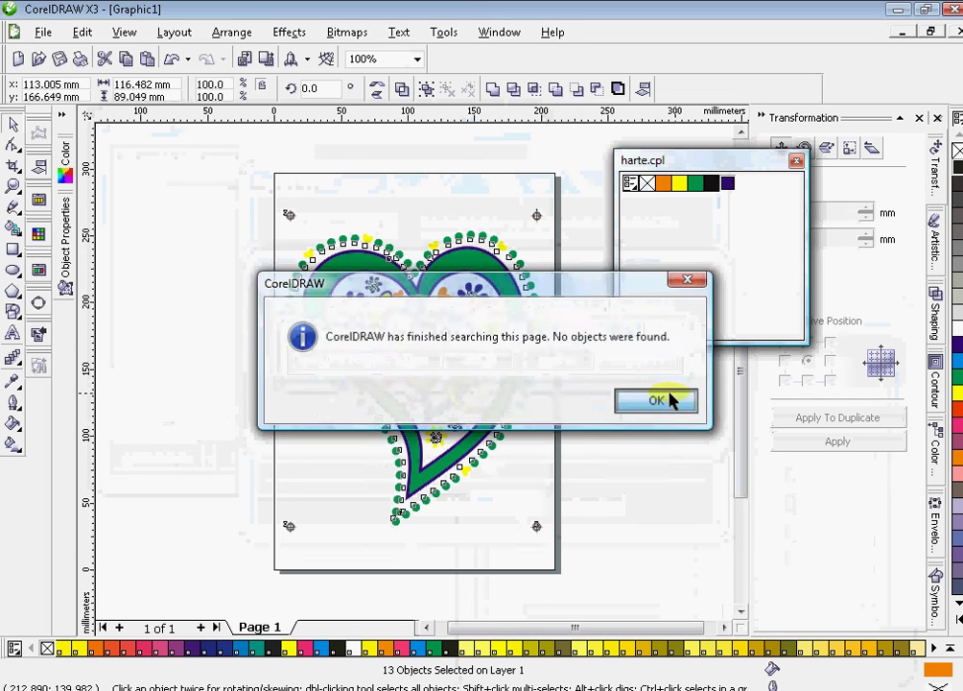
click(671, 399)
click(664, 329)
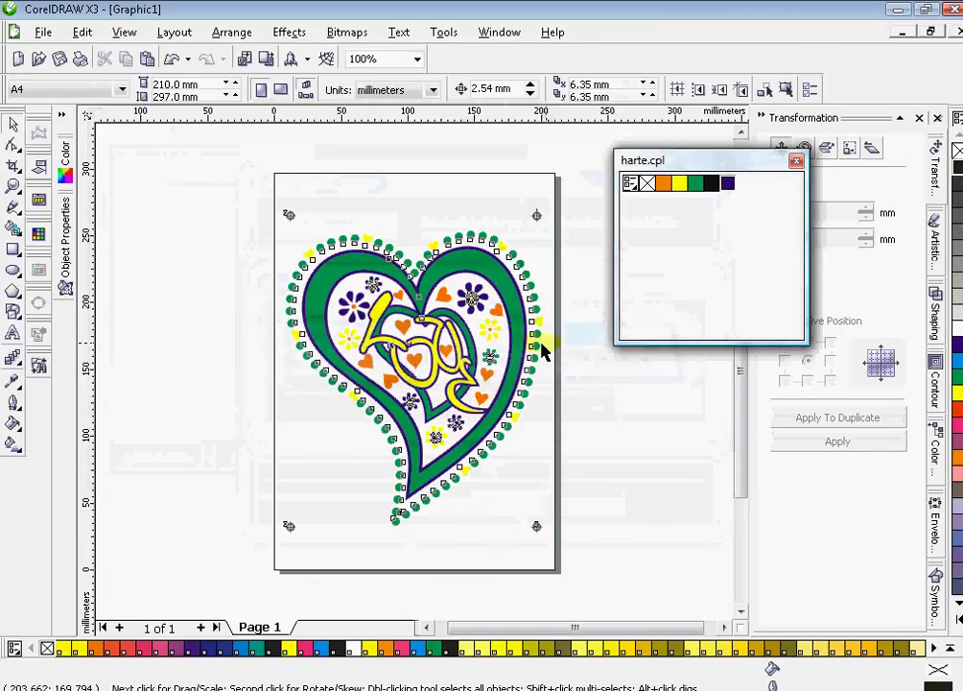
Step: Start another colour replacement and set the colour to find to the harte.cpl palette's yellow, C0 M0 Y100 K0
click(38, 366)
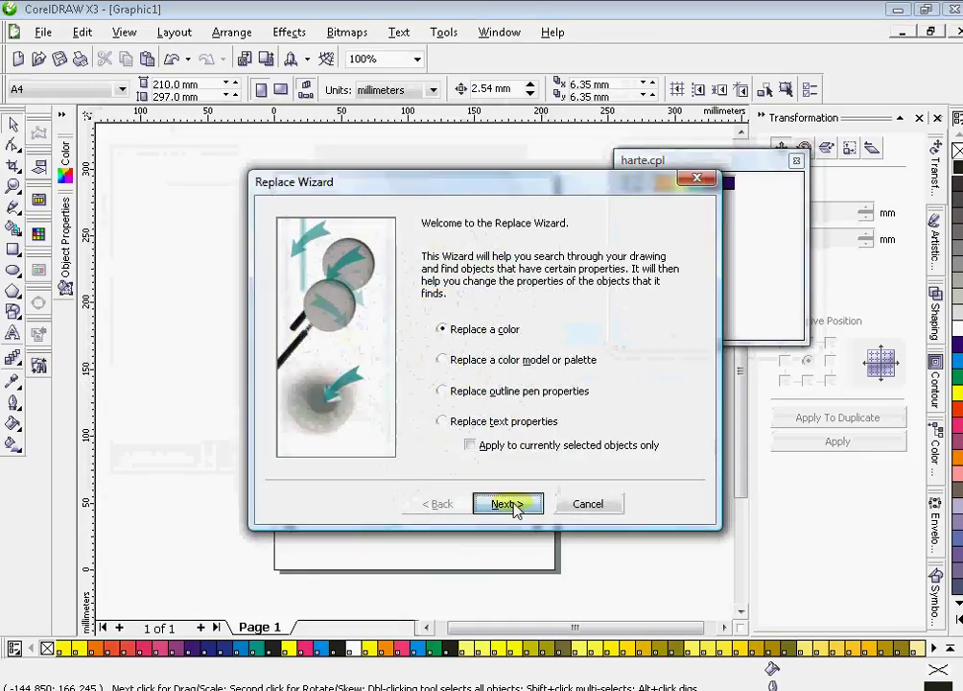
click(515, 507)
click(579, 269)
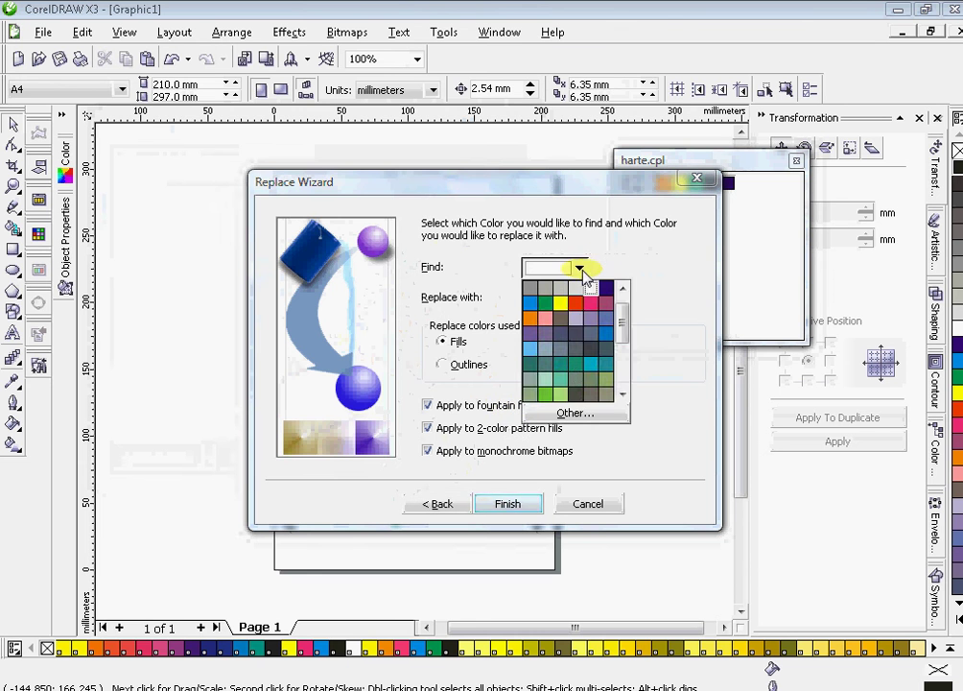
click(569, 411)
click(279, 159)
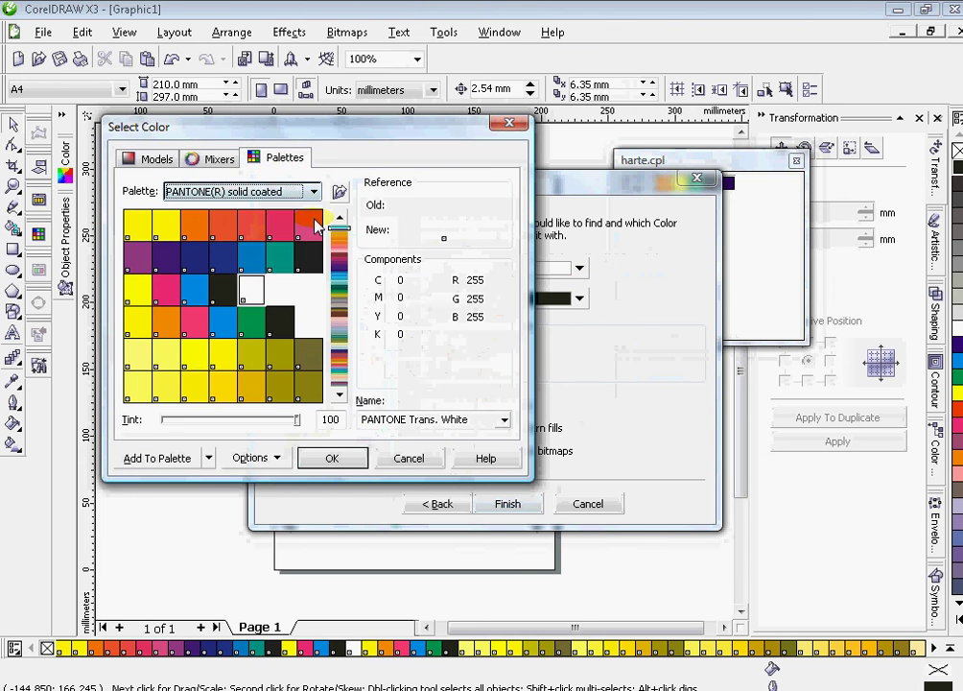
click(314, 192)
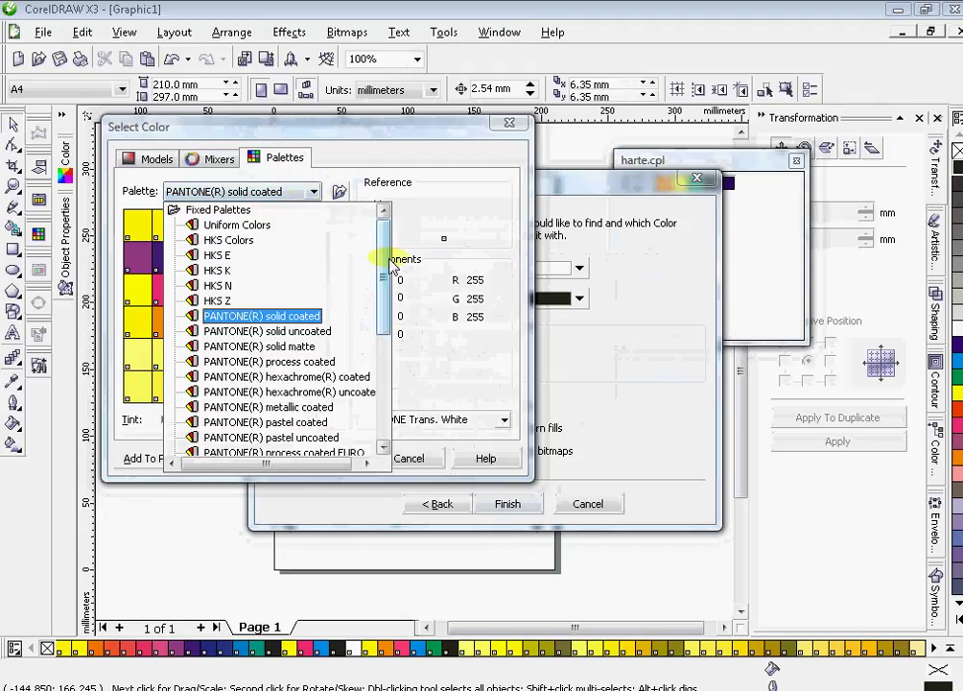
scroll(382, 288, down, 5)
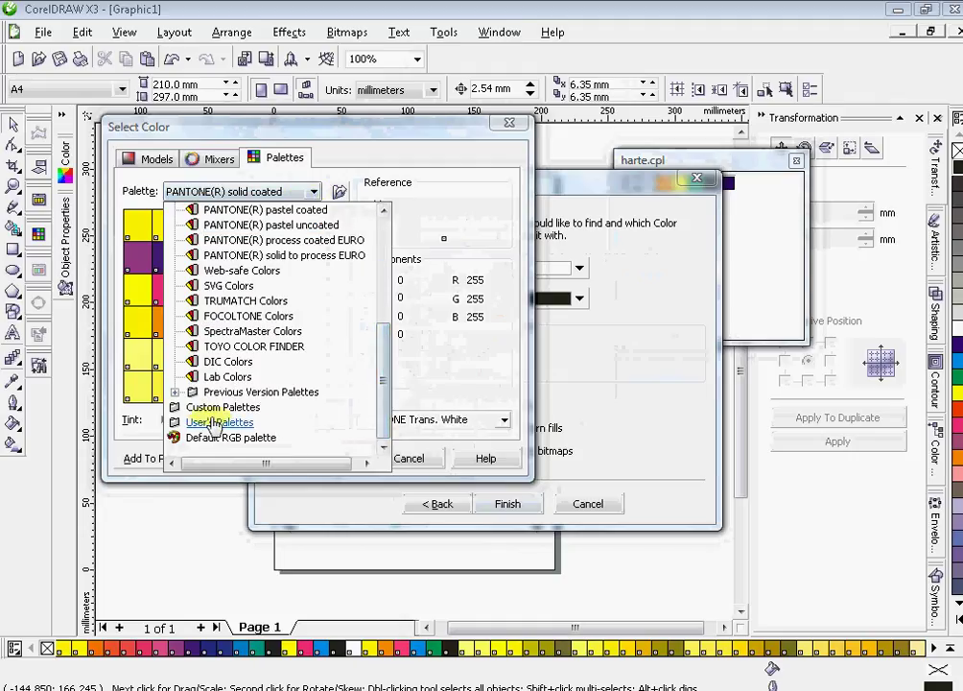
click(217, 422)
click(219, 357)
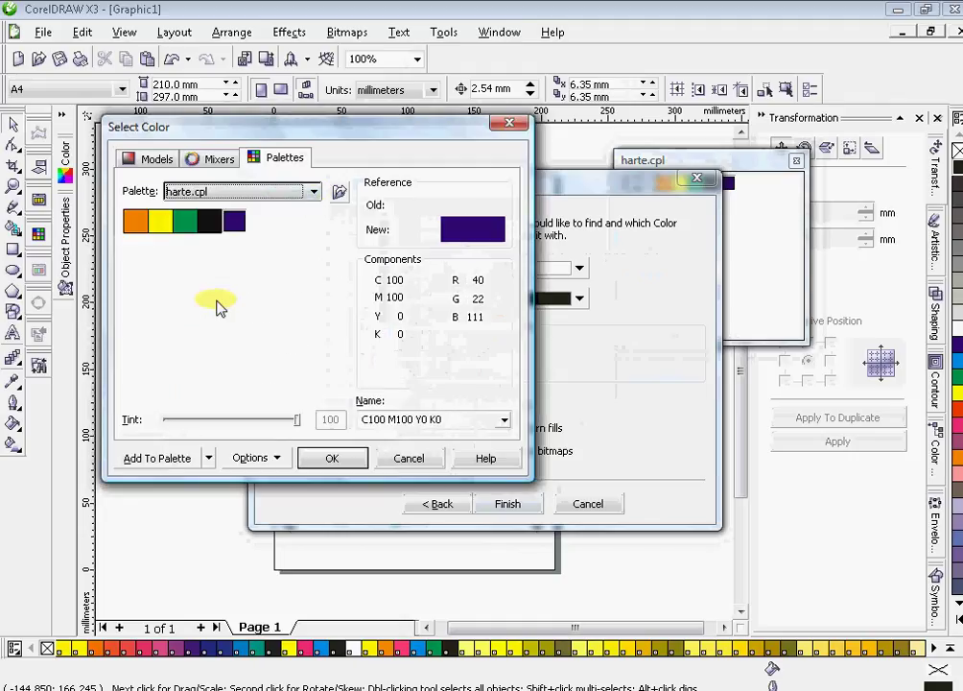
click(159, 222)
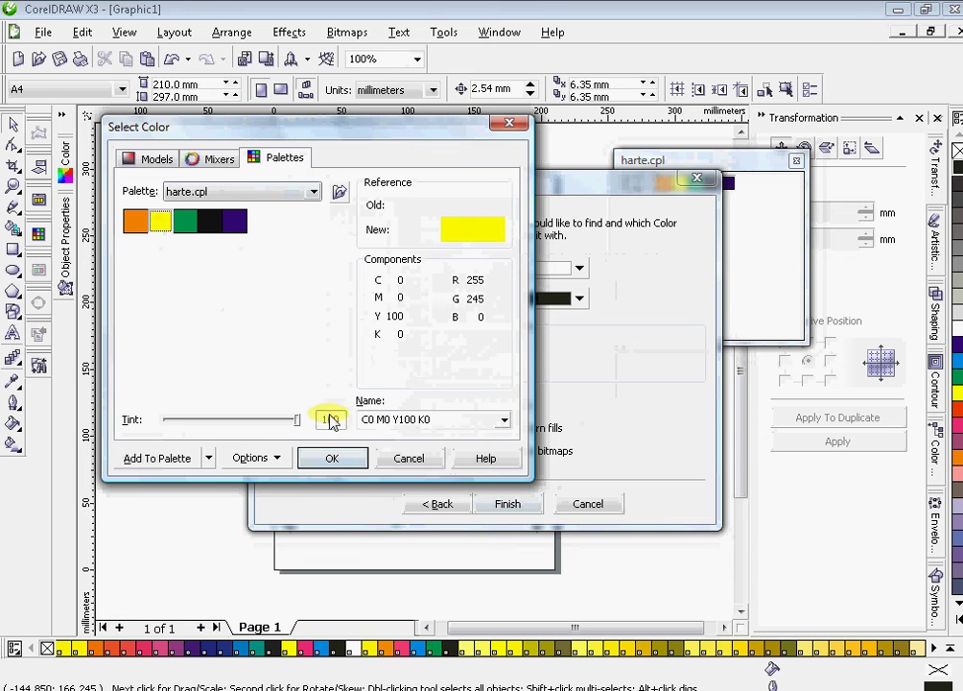
click(332, 459)
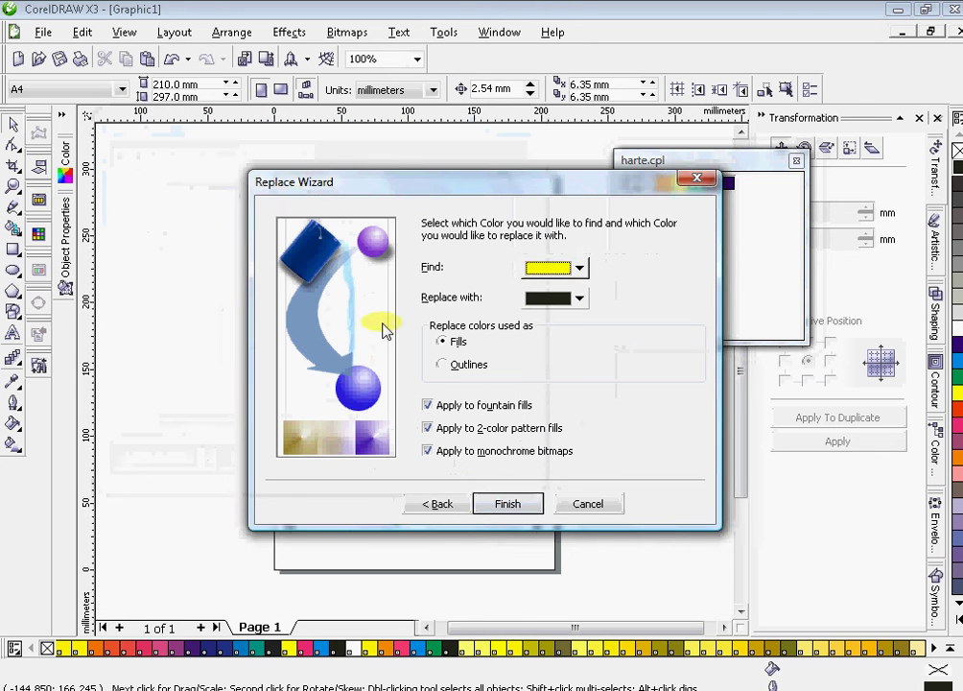
Step: Set the replacement colour for yellow to PANTONE Yellow C from the PANTONE(R) solid coated palette
click(580, 299)
click(575, 445)
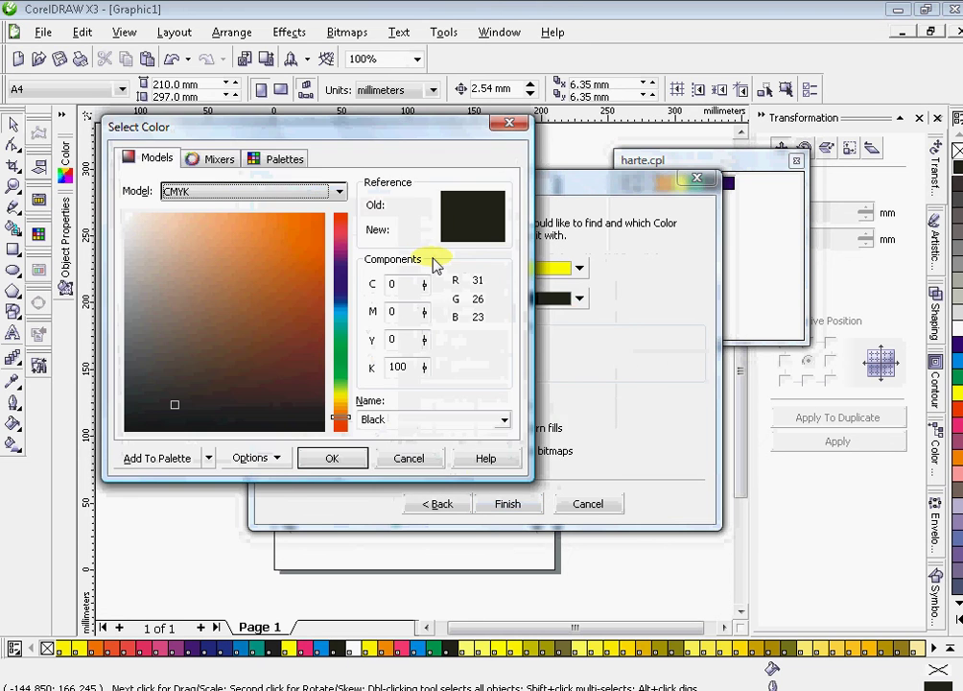
click(285, 160)
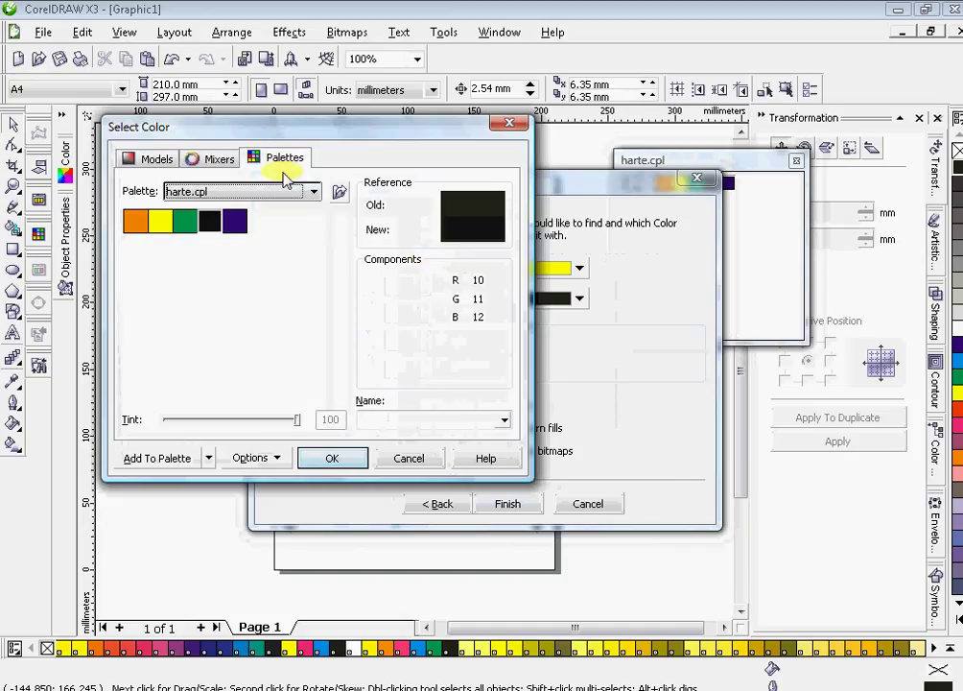
click(314, 192)
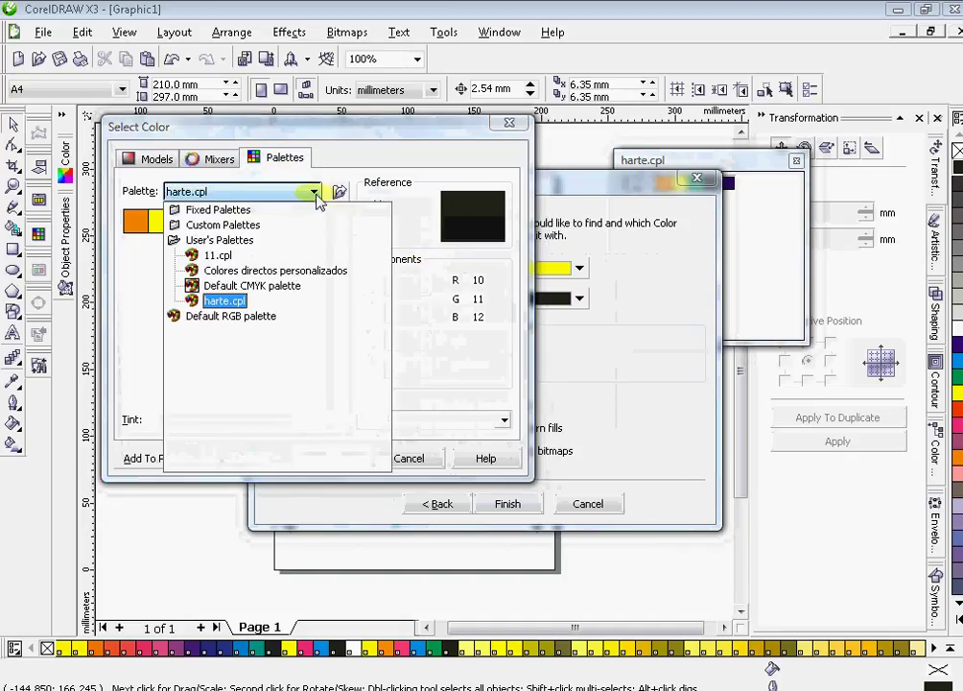
click(219, 209)
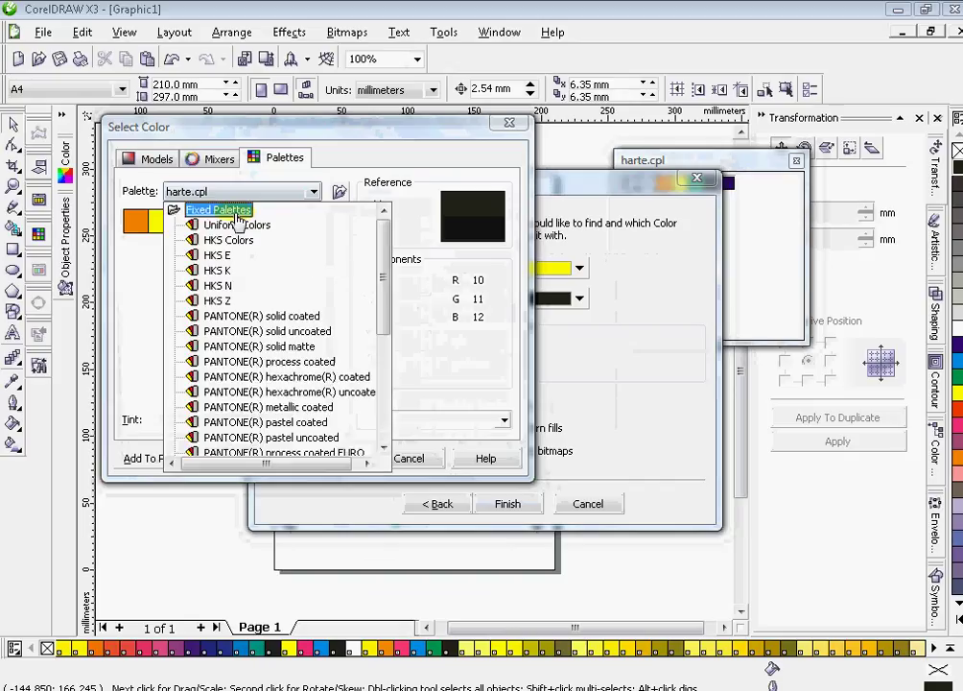
click(283, 317)
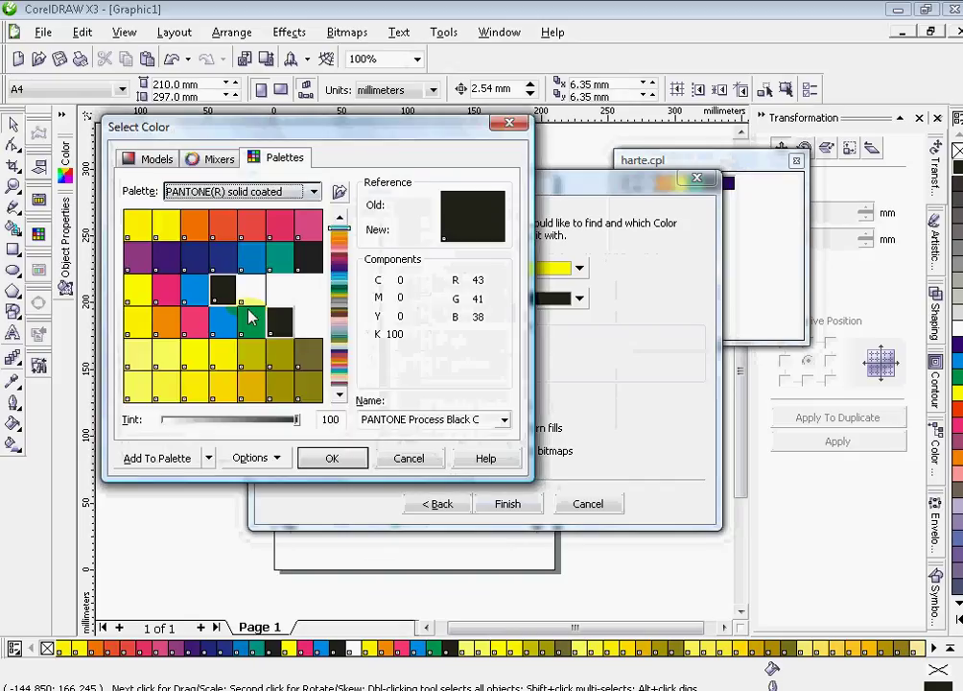
click(142, 235)
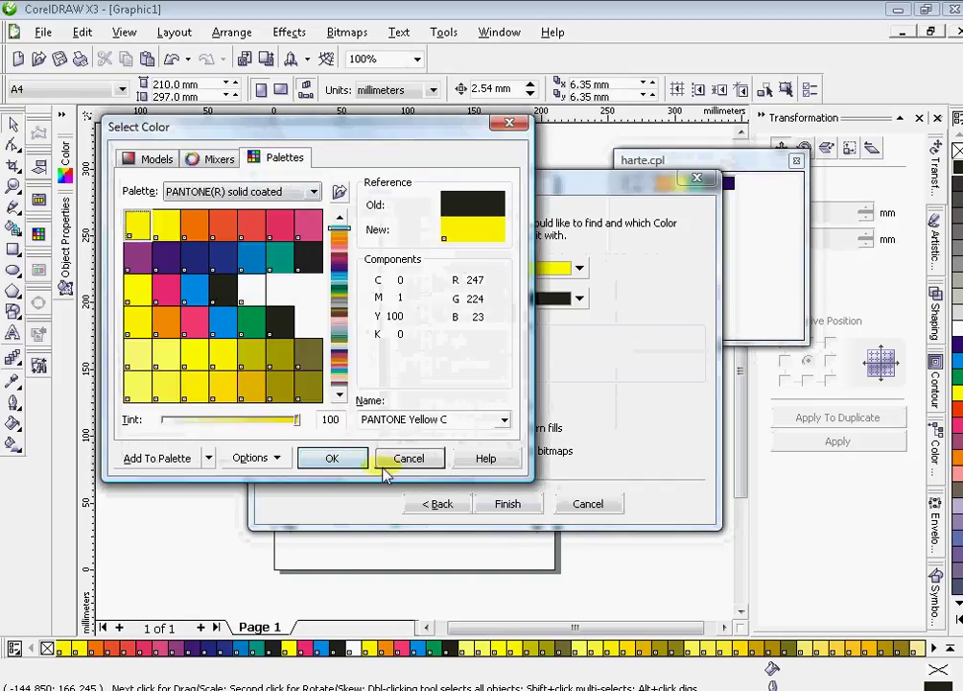
click(340, 459)
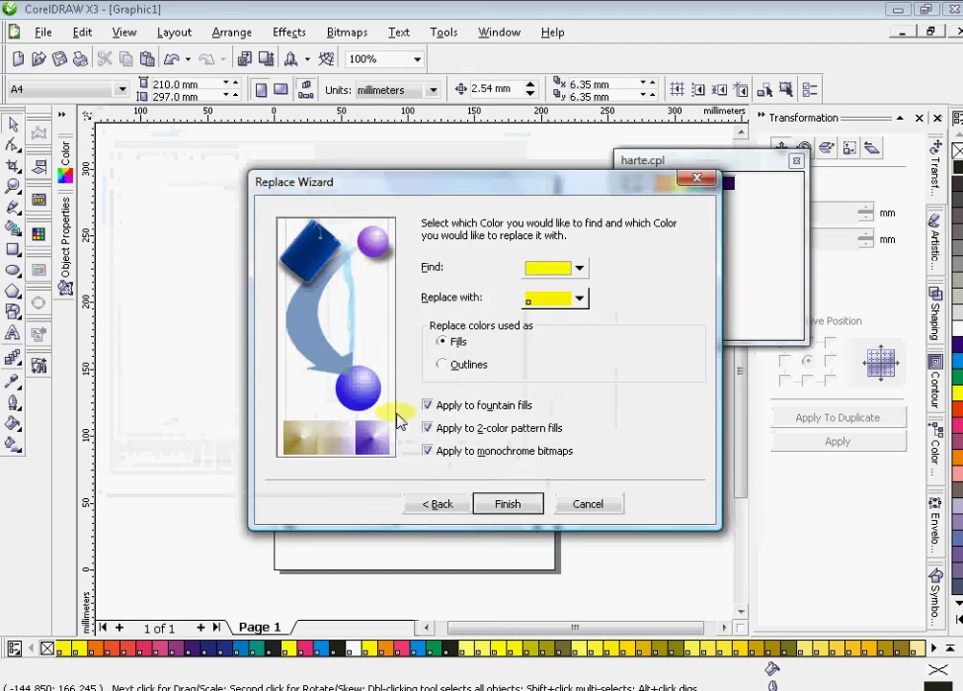
Step: Find all yellow-filled objects, replace their fills with the chosen PANTONE yellow and end the search
click(507, 503)
click(487, 369)
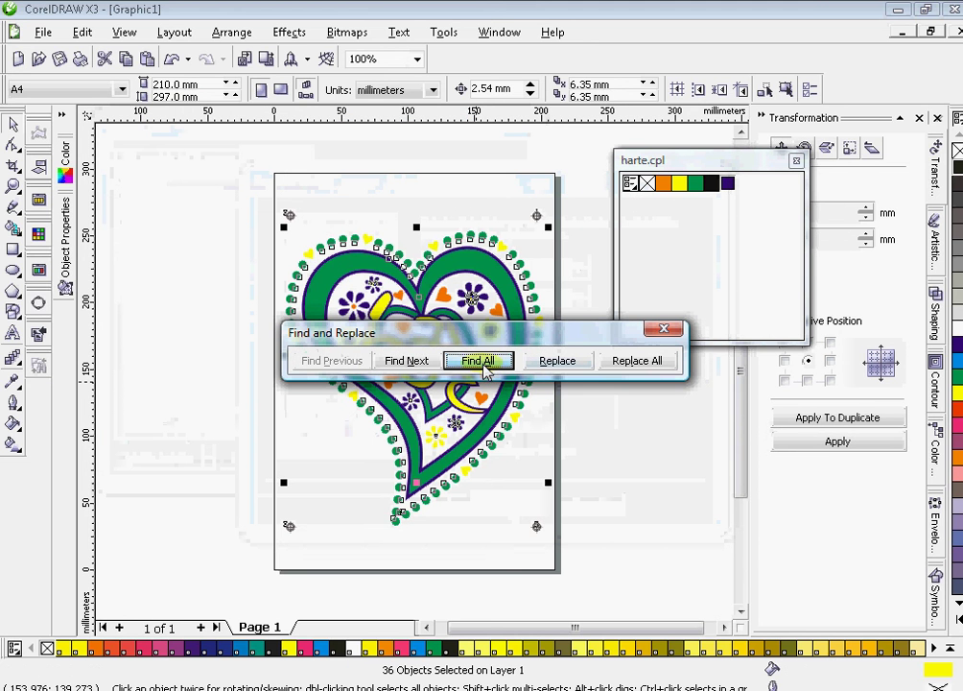
click(664, 362)
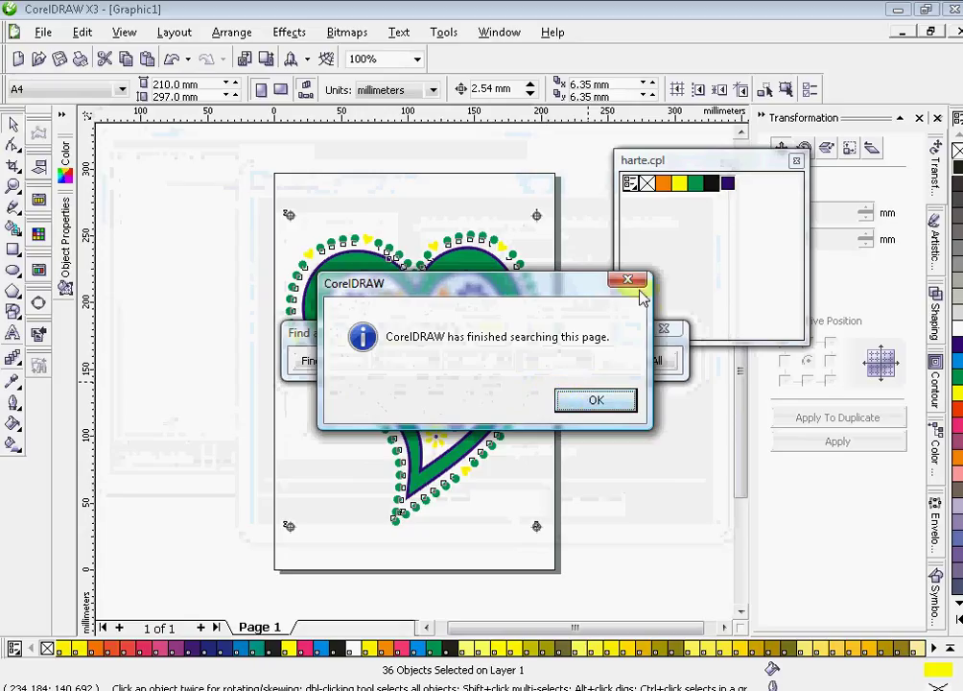
click(615, 398)
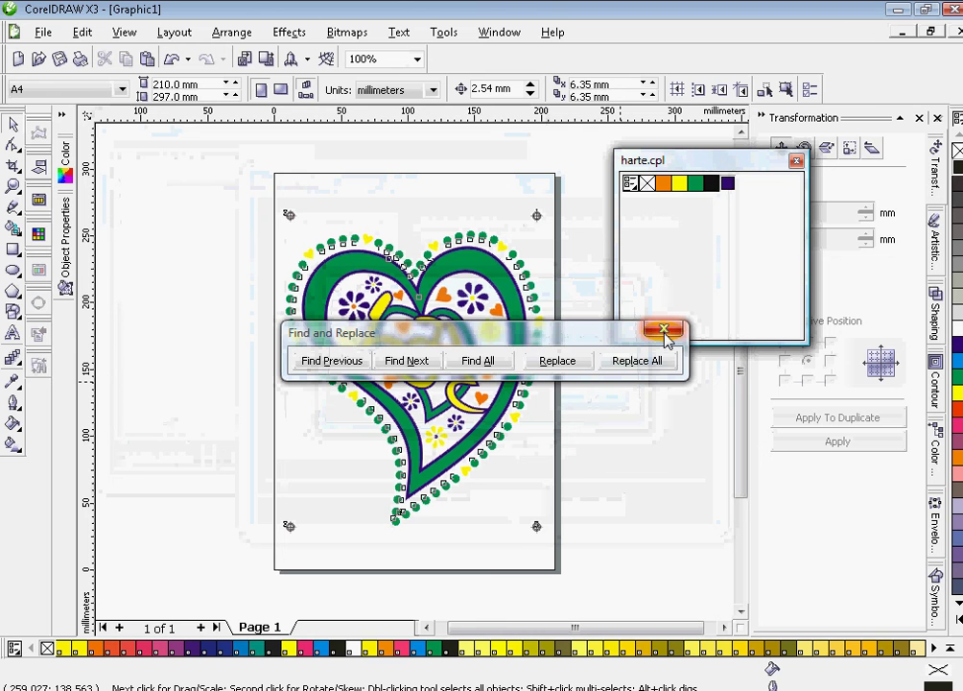
click(664, 331)
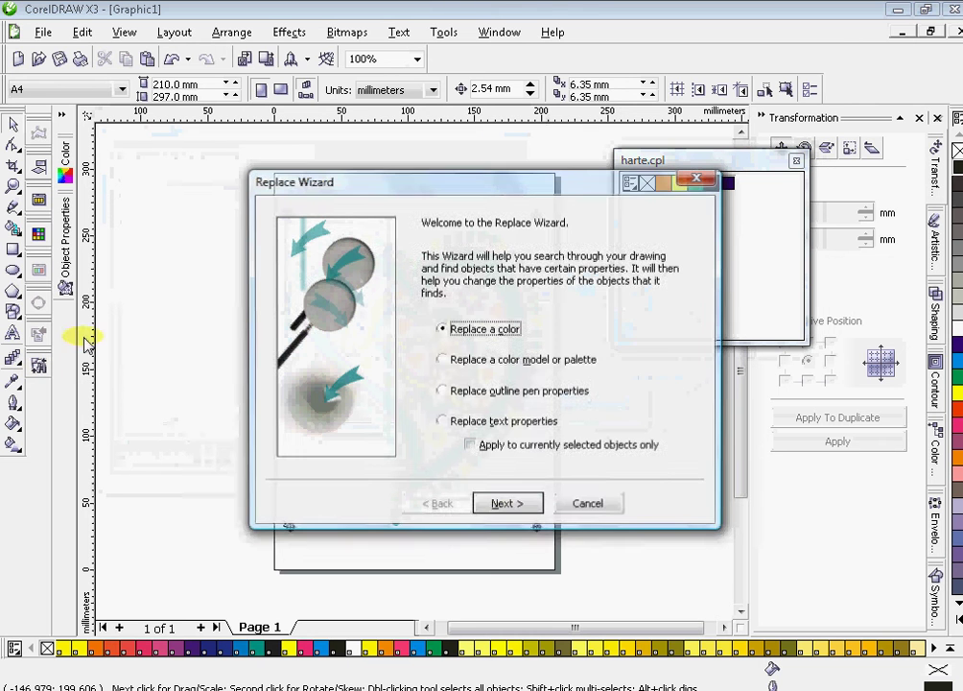
Step: Start another colour replacement and set the colour to find to the green of the harte.cpl palette
click(506, 503)
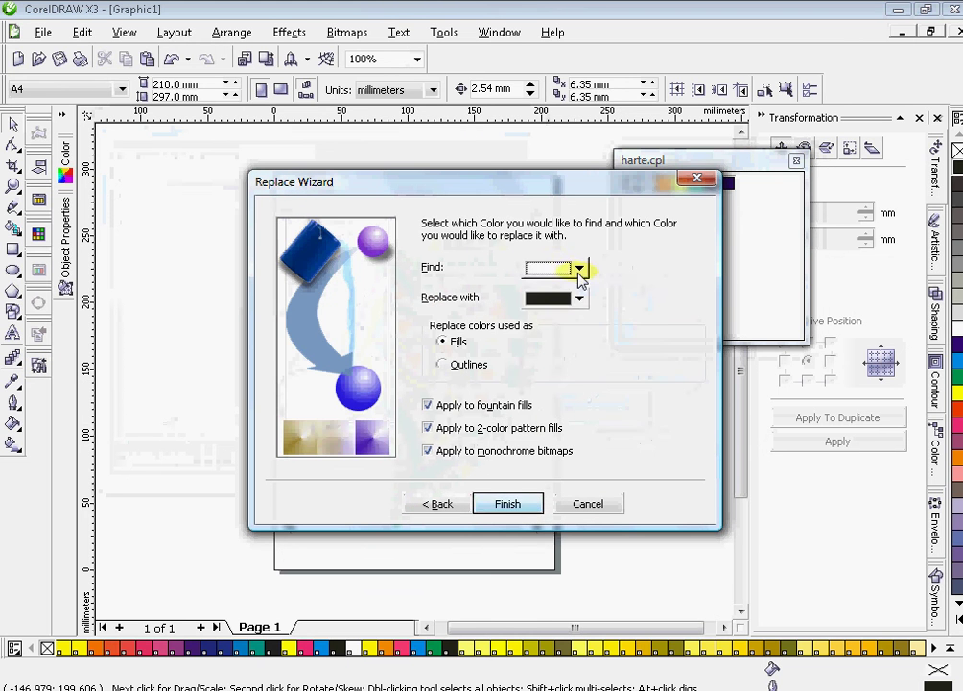
click(580, 271)
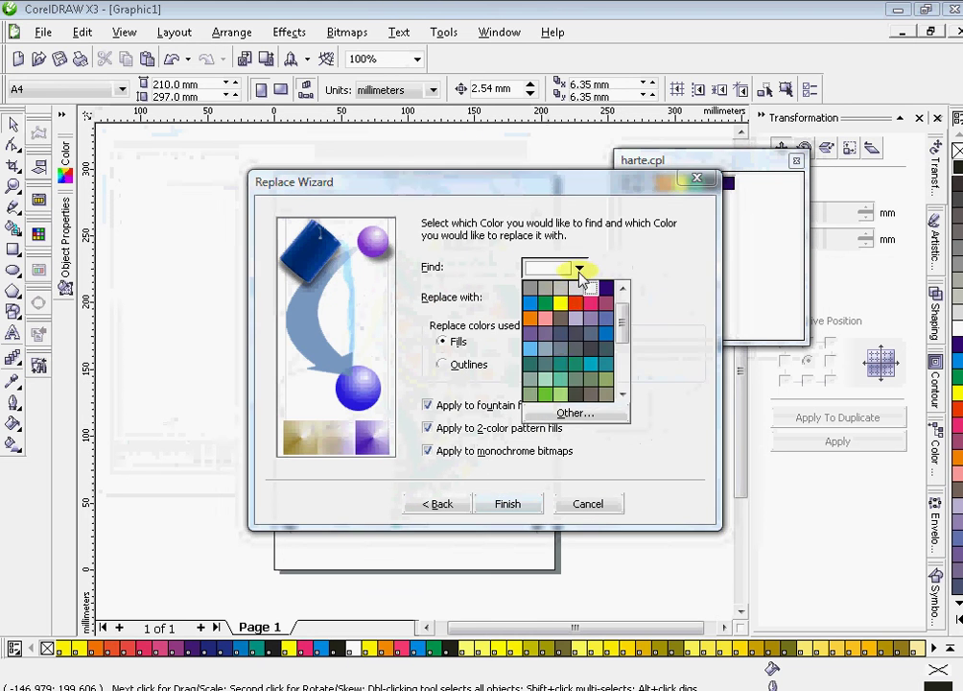
click(574, 414)
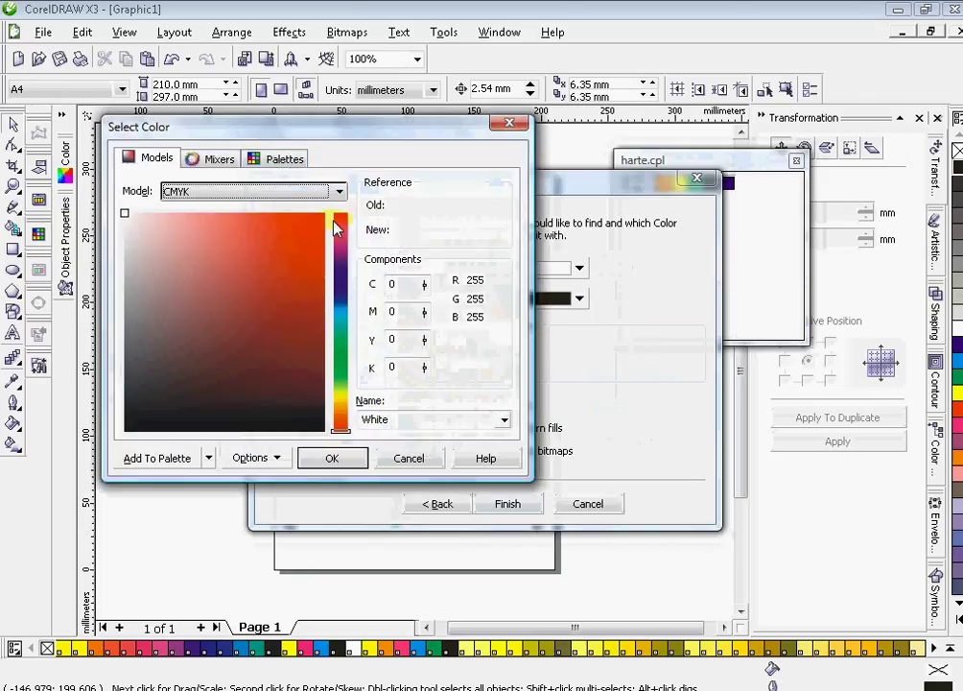
click(284, 163)
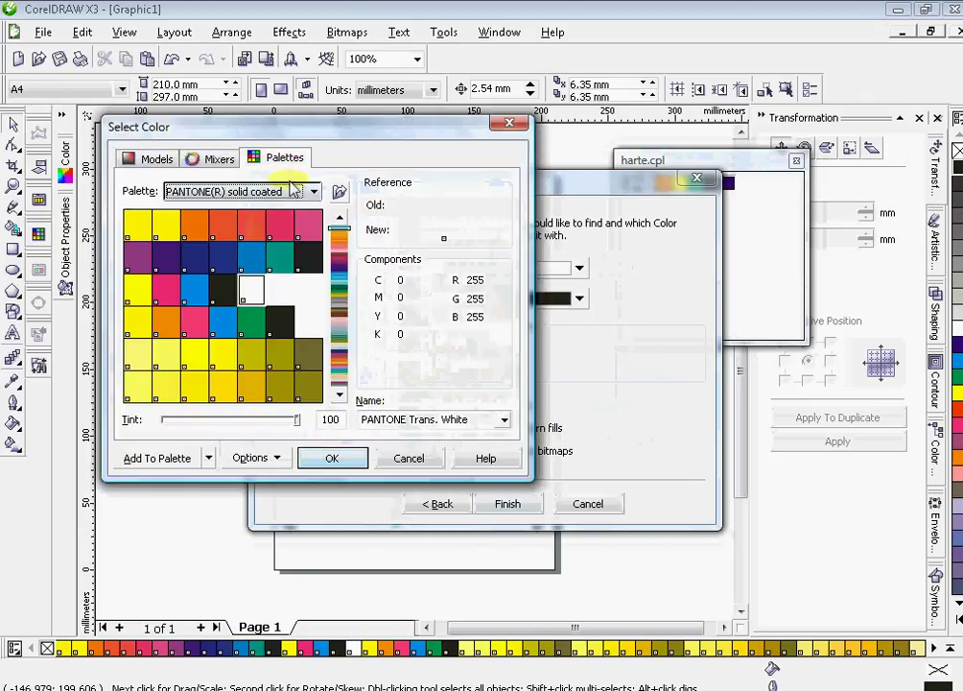
click(313, 191)
drag(381, 282, 385, 442)
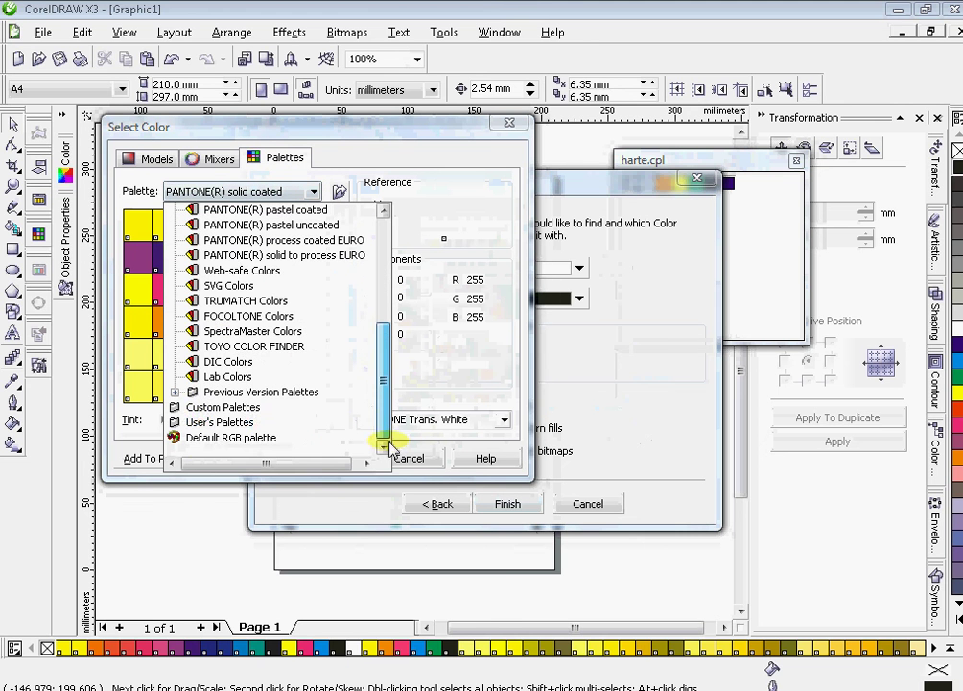
click(219, 423)
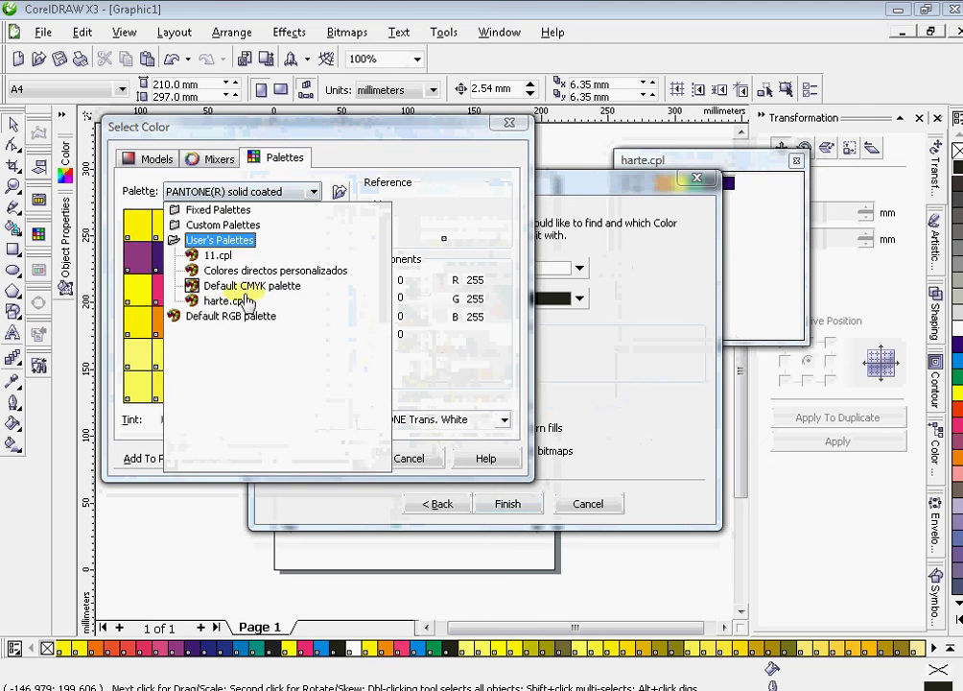
click(225, 300)
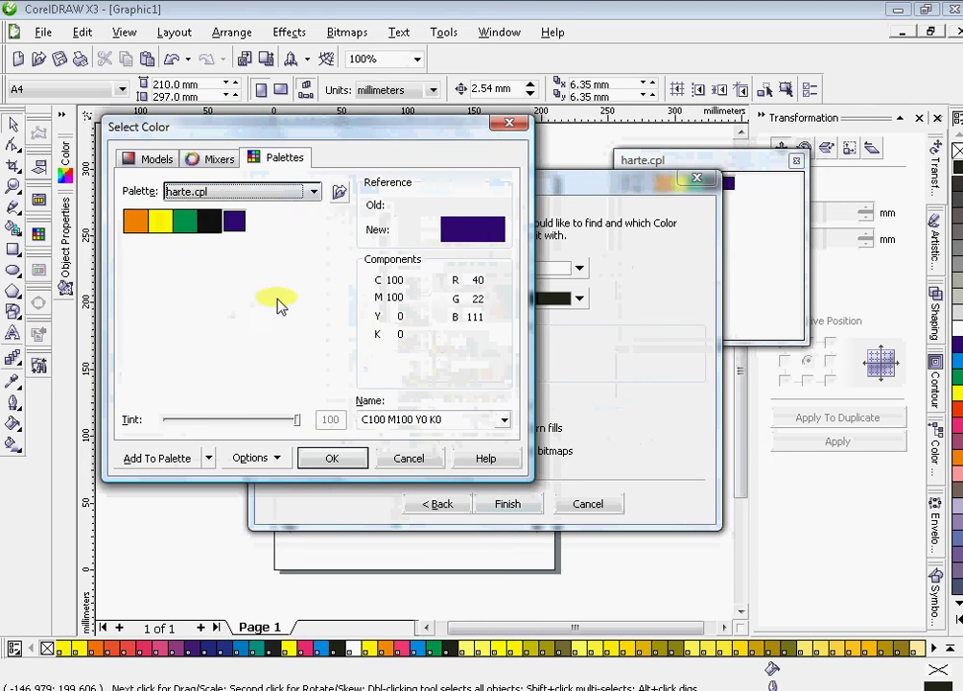
click(185, 222)
click(332, 458)
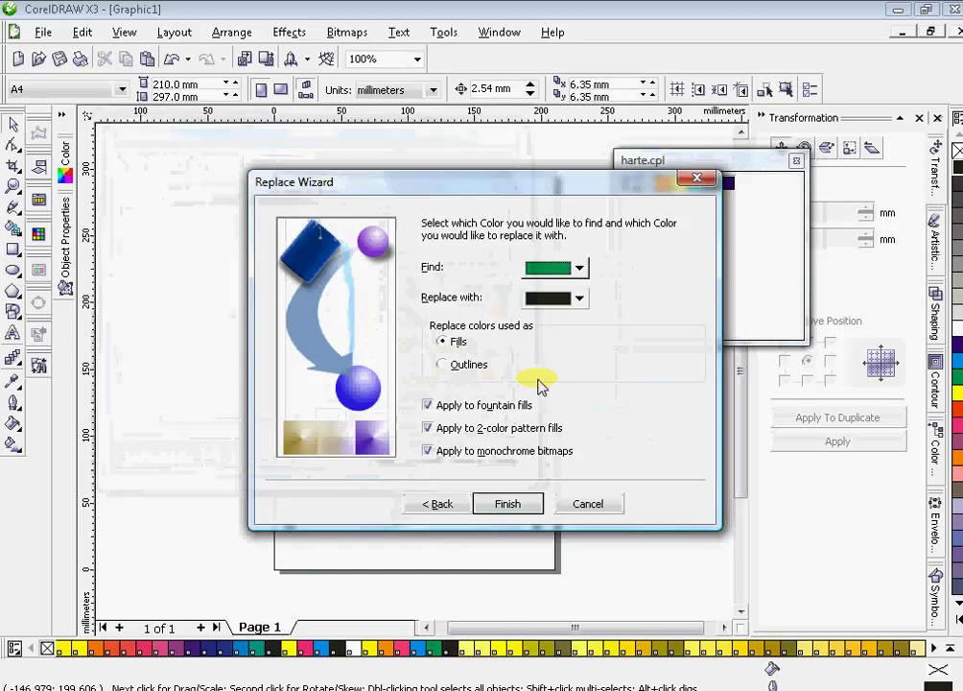
Step: Set the replacement colour for green to PANTONE Hexachrome Green C from the PANTONE(R) solid coated palette
click(580, 299)
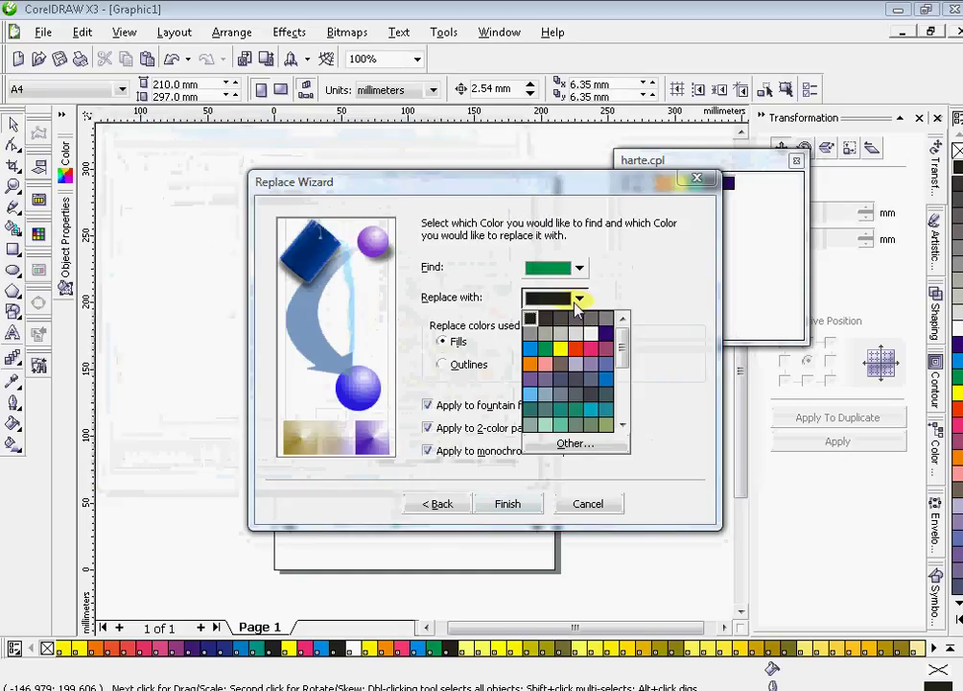
click(580, 445)
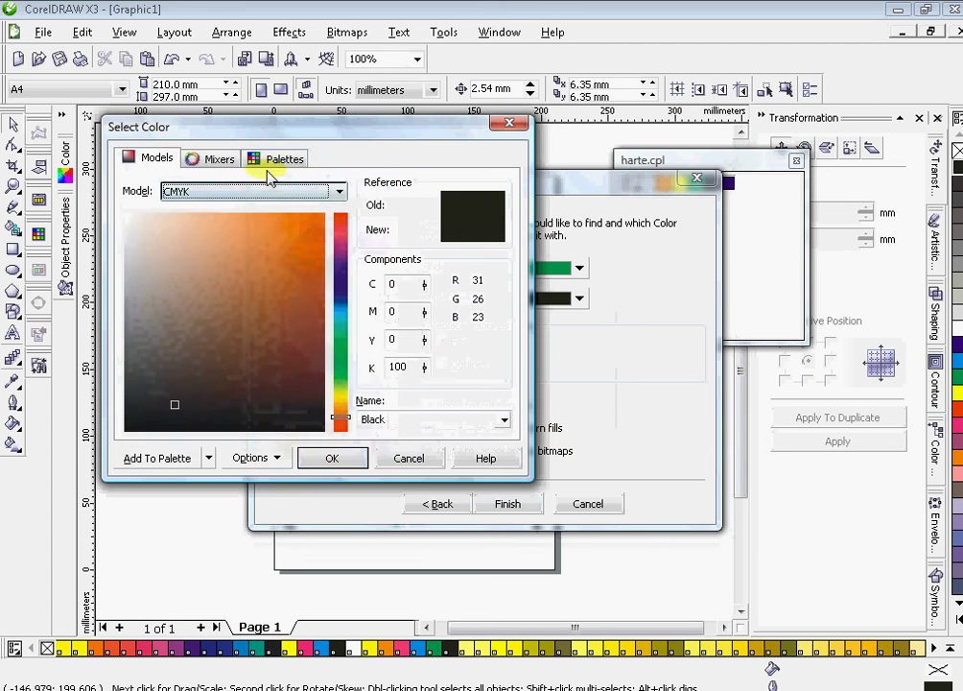
click(274, 159)
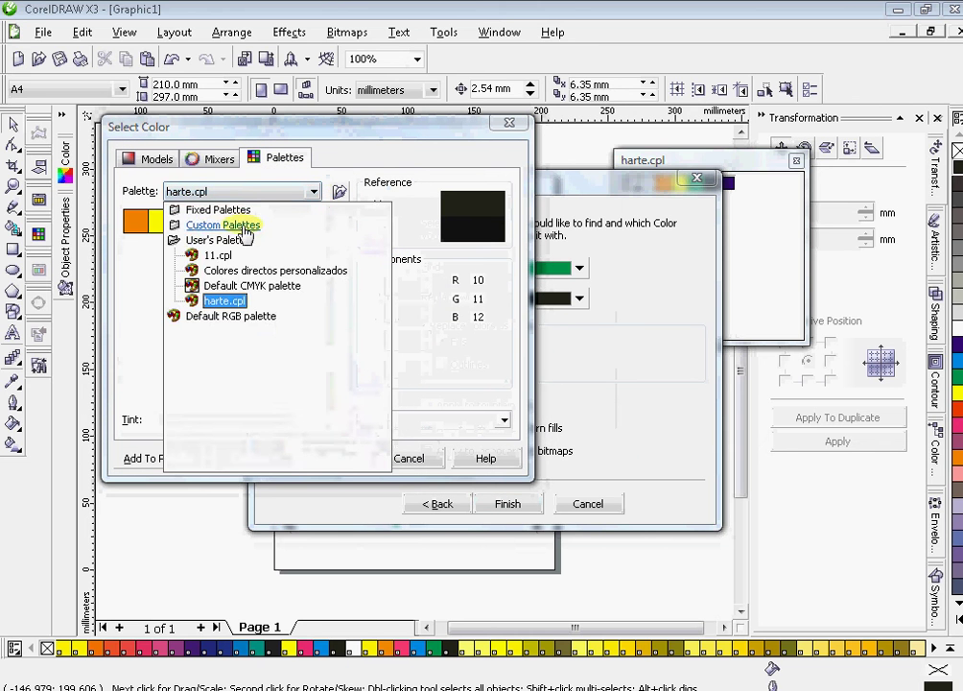
double_click(219, 210)
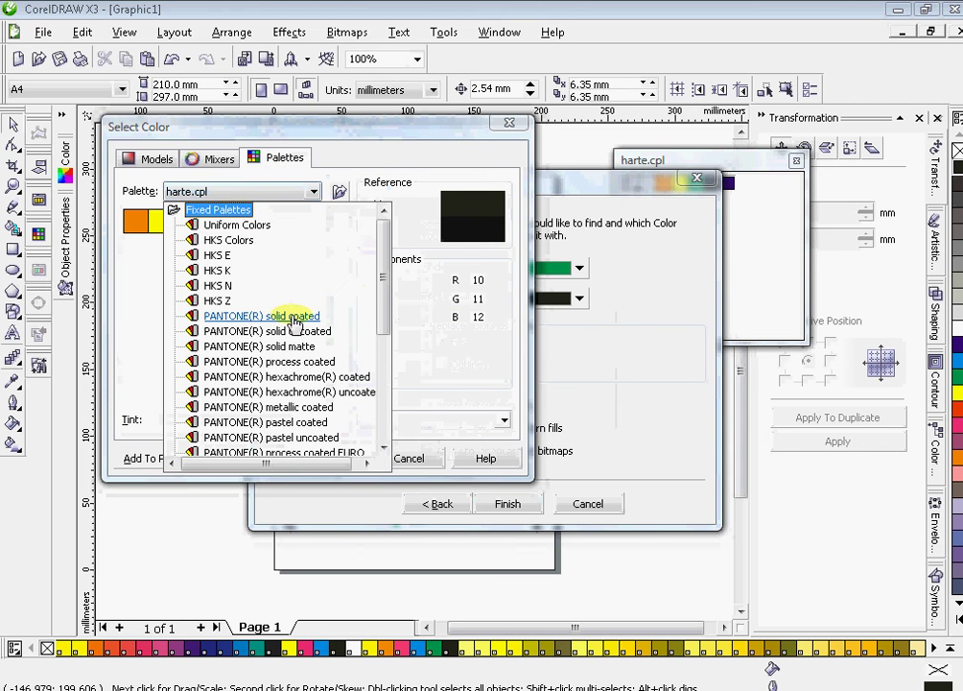
click(308, 318)
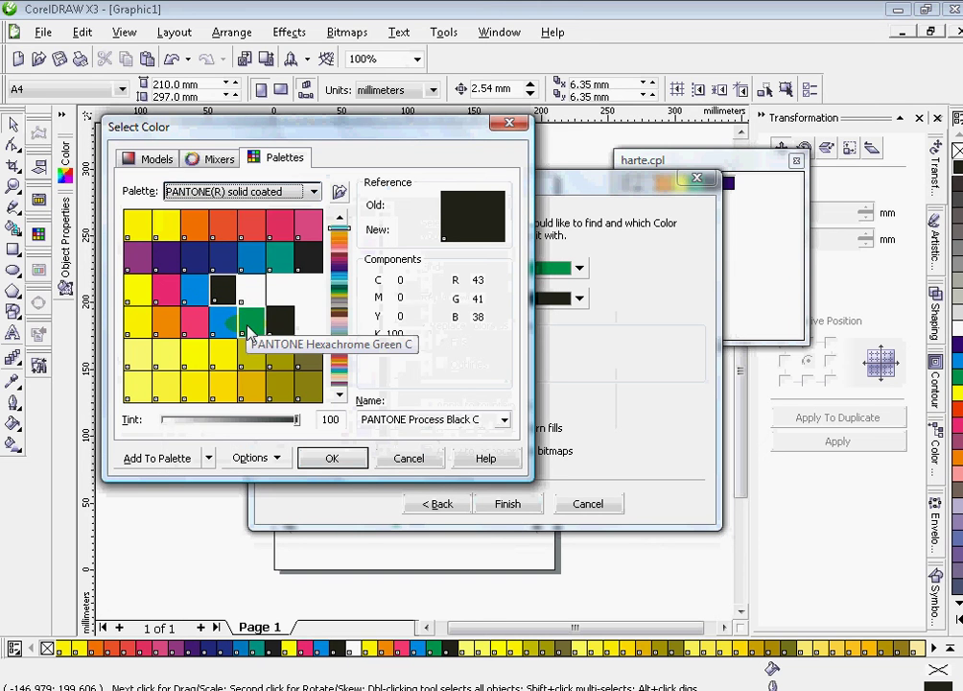
click(252, 326)
click(336, 457)
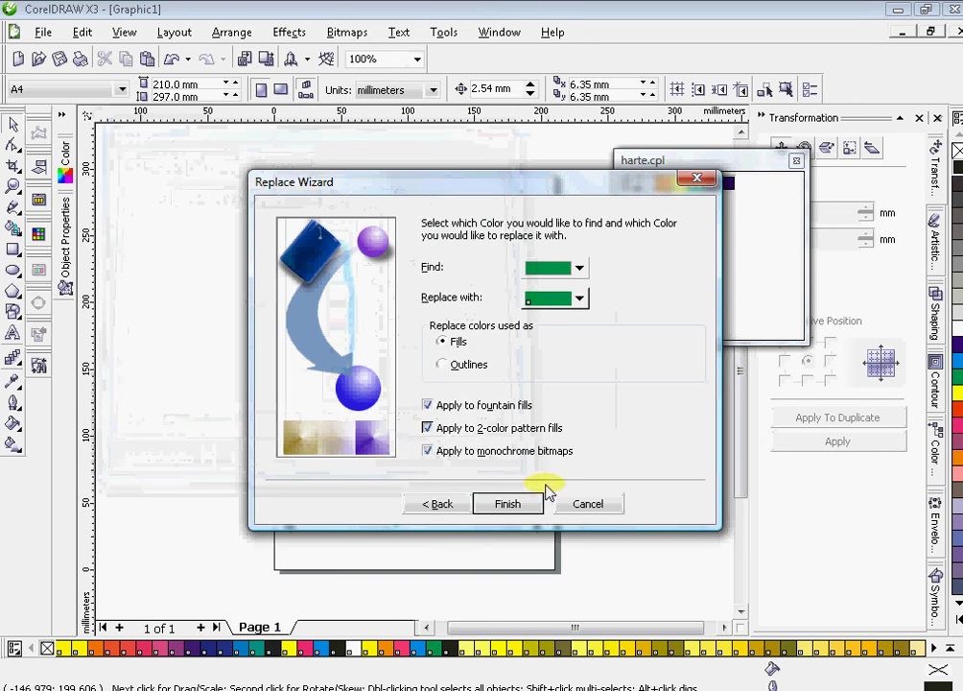
Step: Find all green-filled objects, replace their fills with the chosen PANTONE green and end the search
click(517, 506)
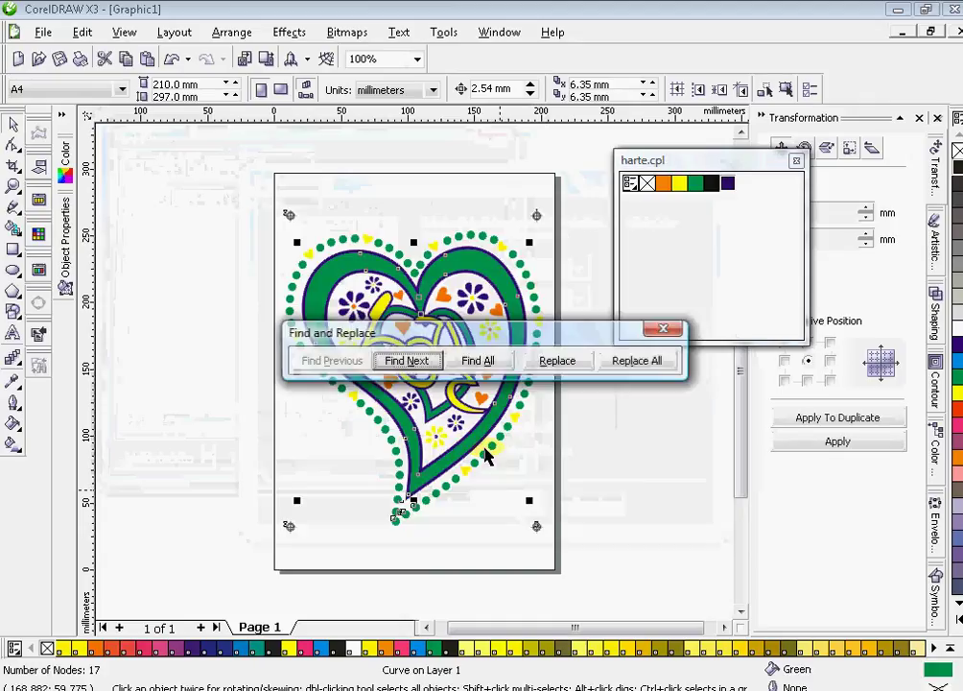
click(485, 369)
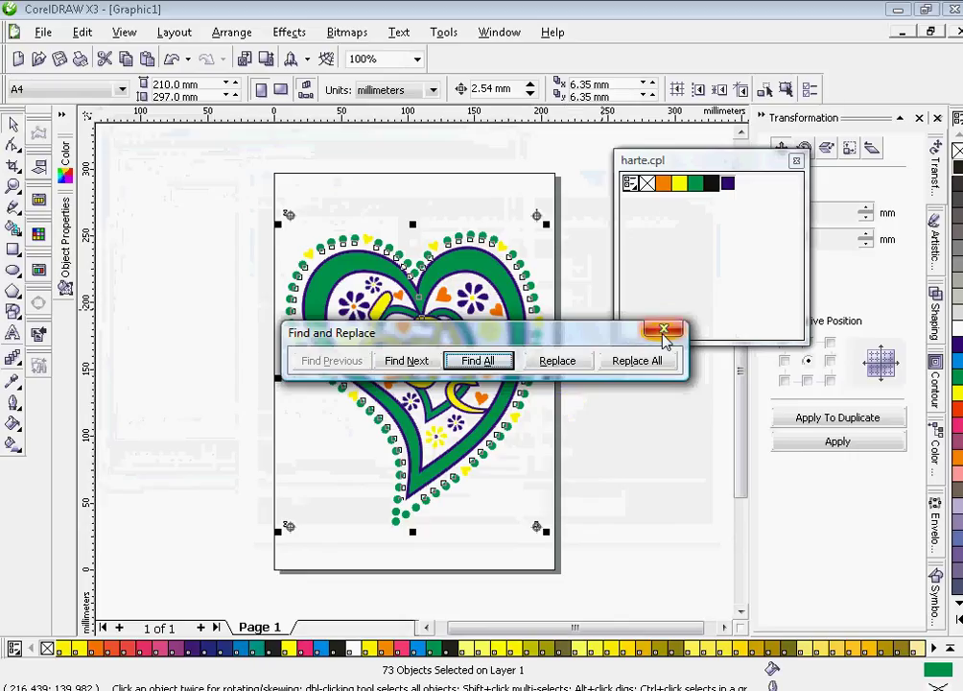
click(629, 360)
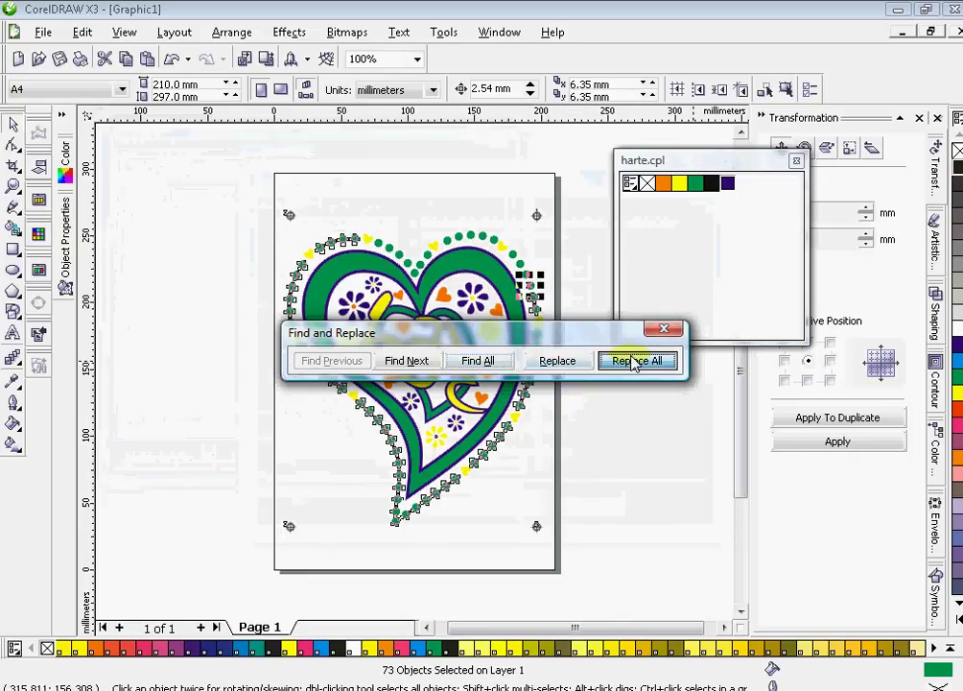
click(607, 404)
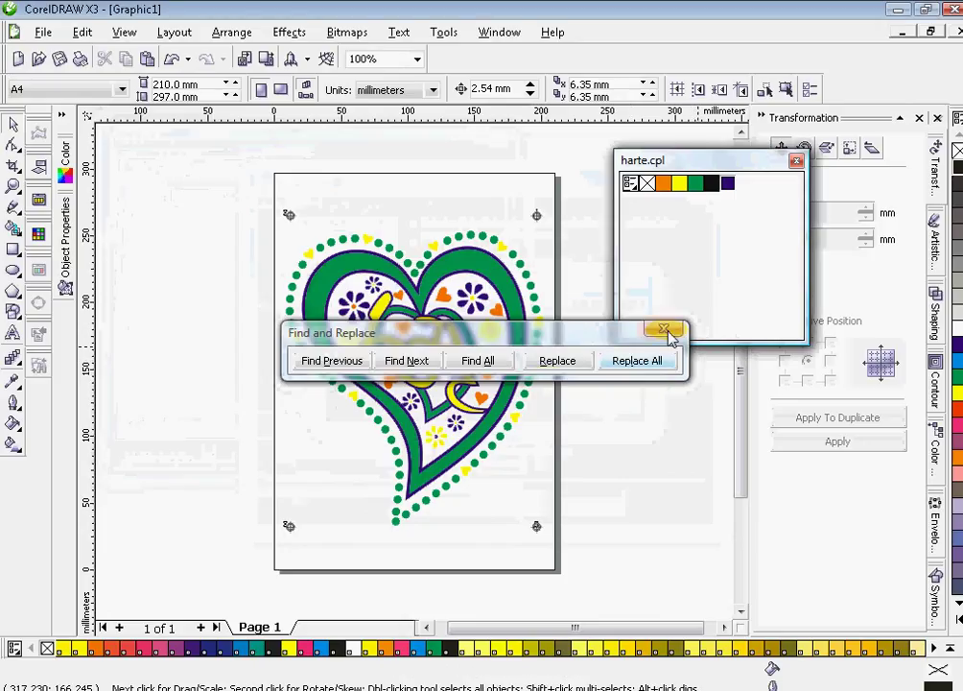
click(665, 331)
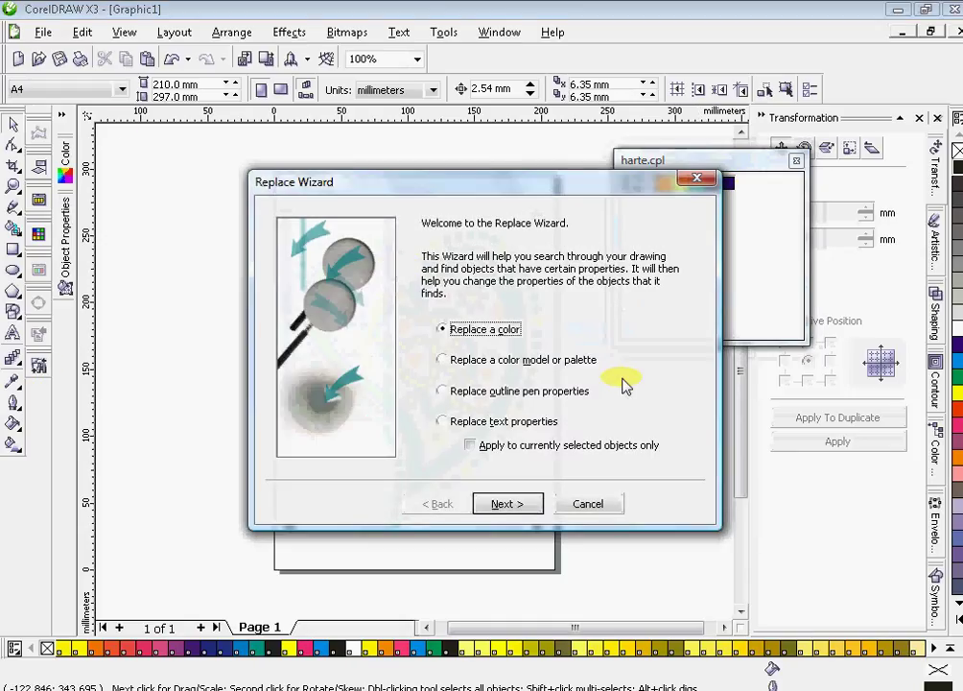
Step: Start another fill colour replacement and set the colour to find to the dark blue-violet swatch of the default palette
click(496, 506)
click(566, 268)
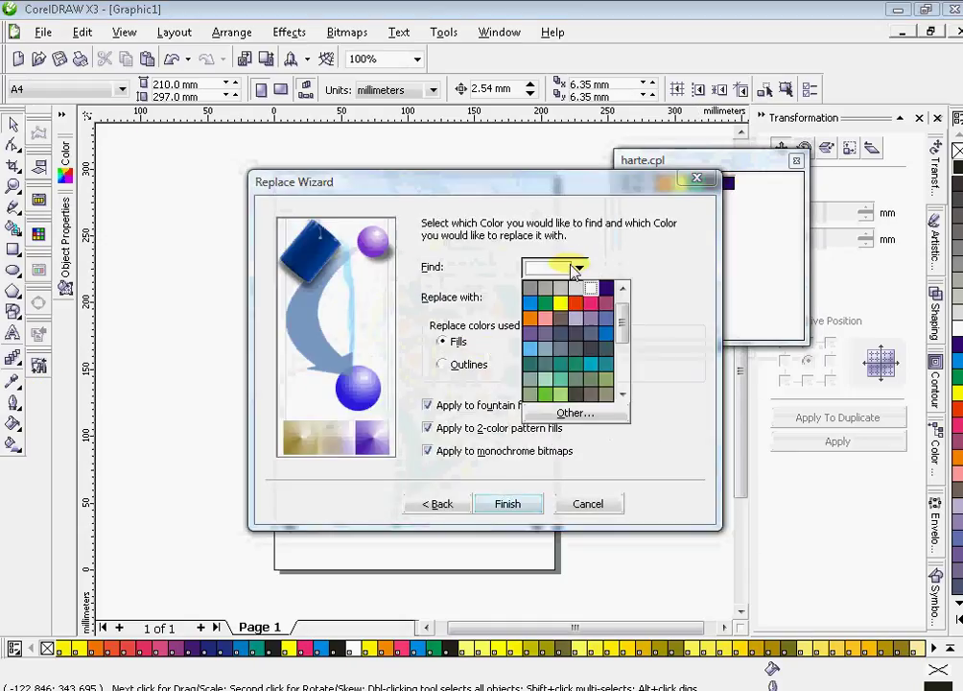
click(607, 288)
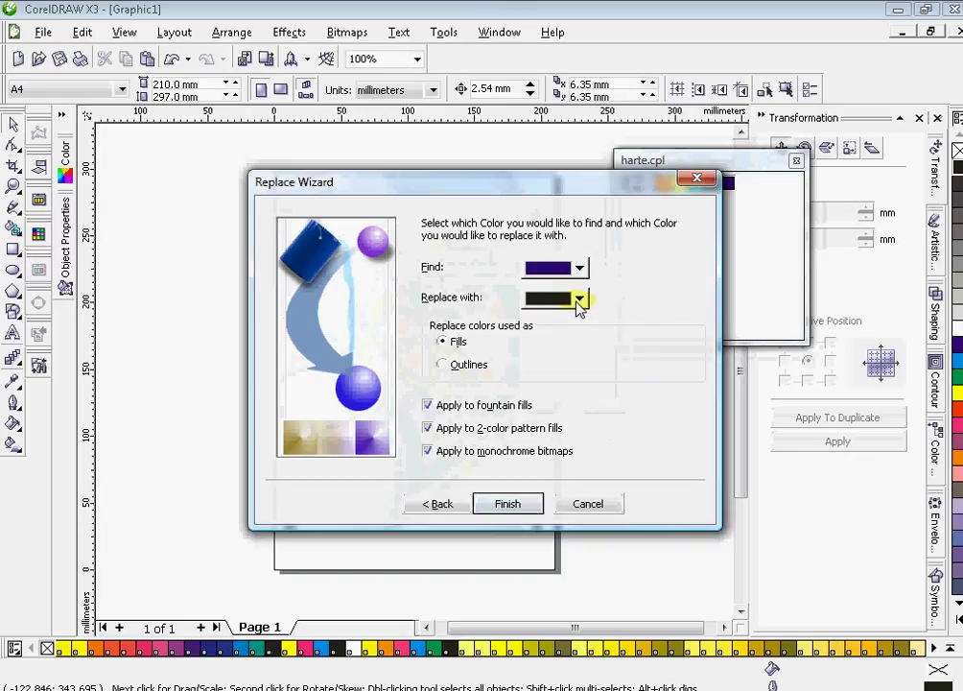
click(580, 300)
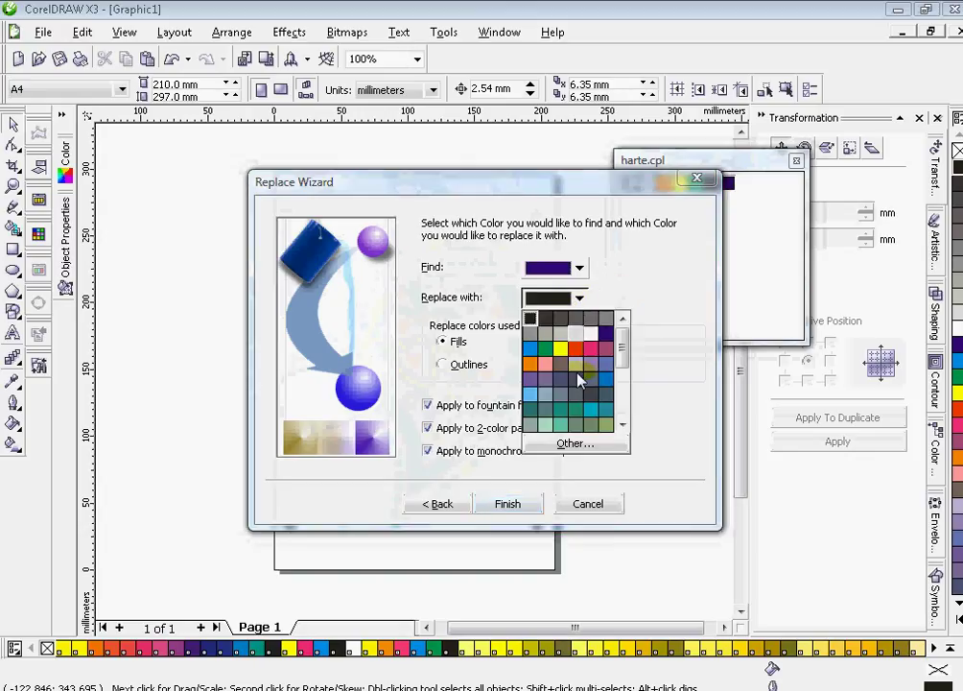
click(590, 444)
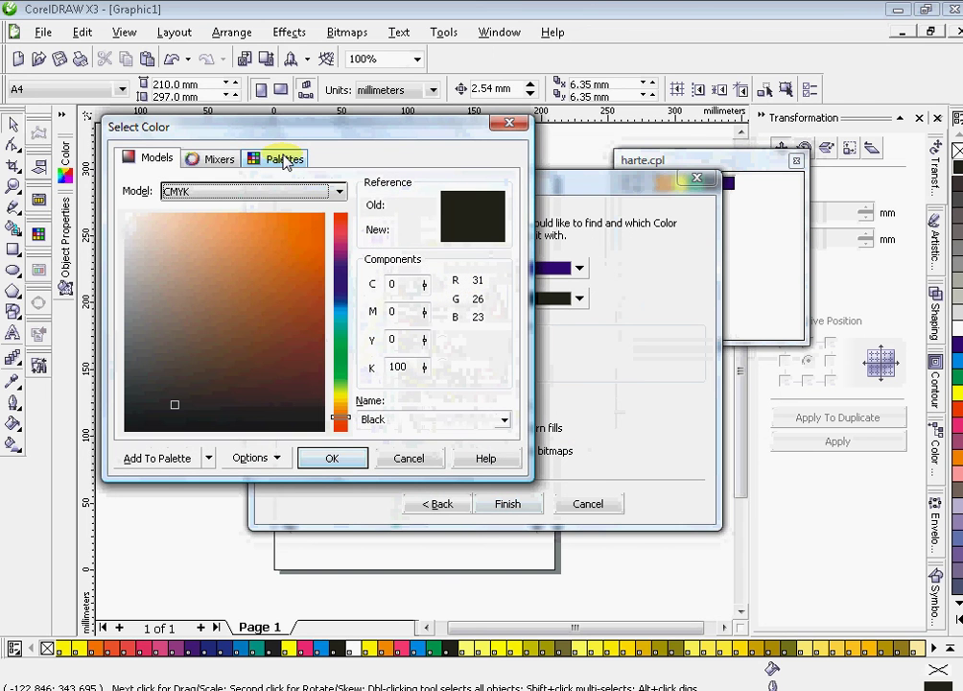
click(409, 457)
Step: Set the colour to find to the dark blue-violet swatch of the harte.cpl user palette
click(579, 267)
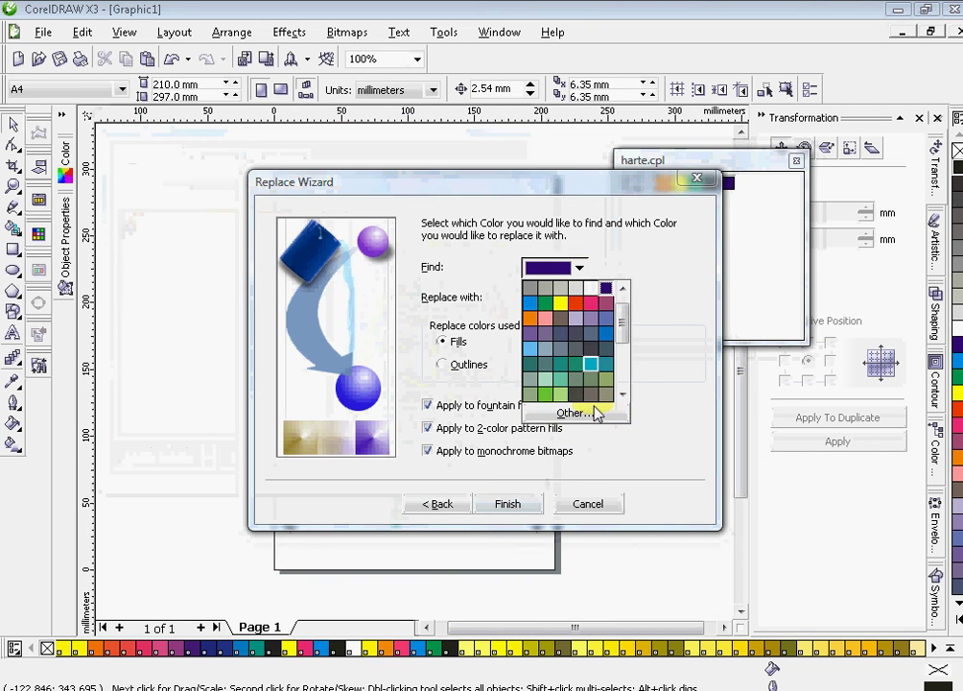
click(594, 410)
click(288, 160)
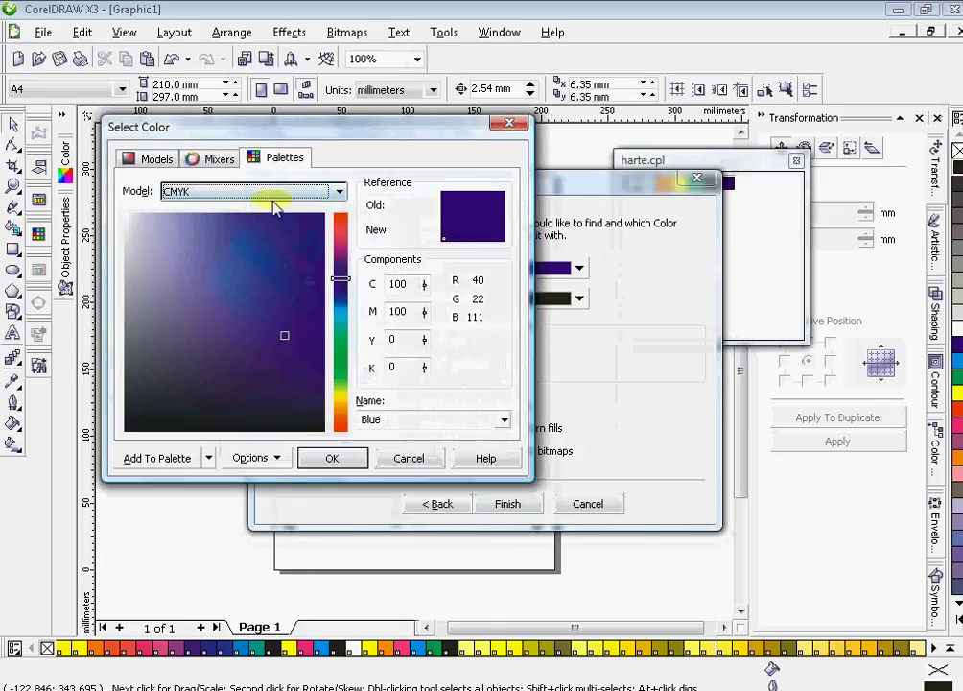
click(309, 193)
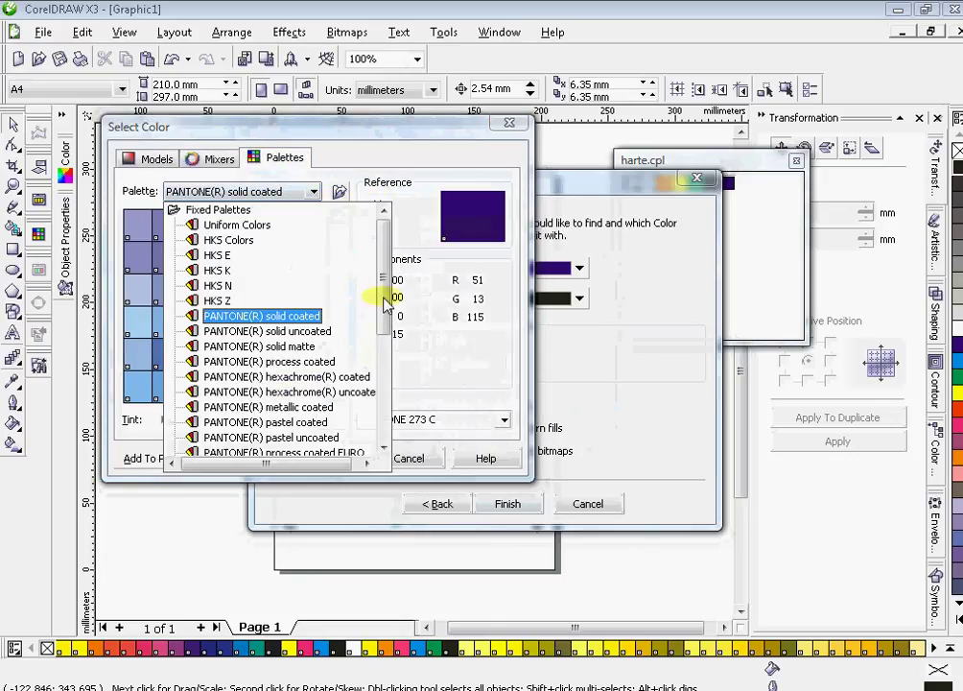
drag(379, 300, 352, 436)
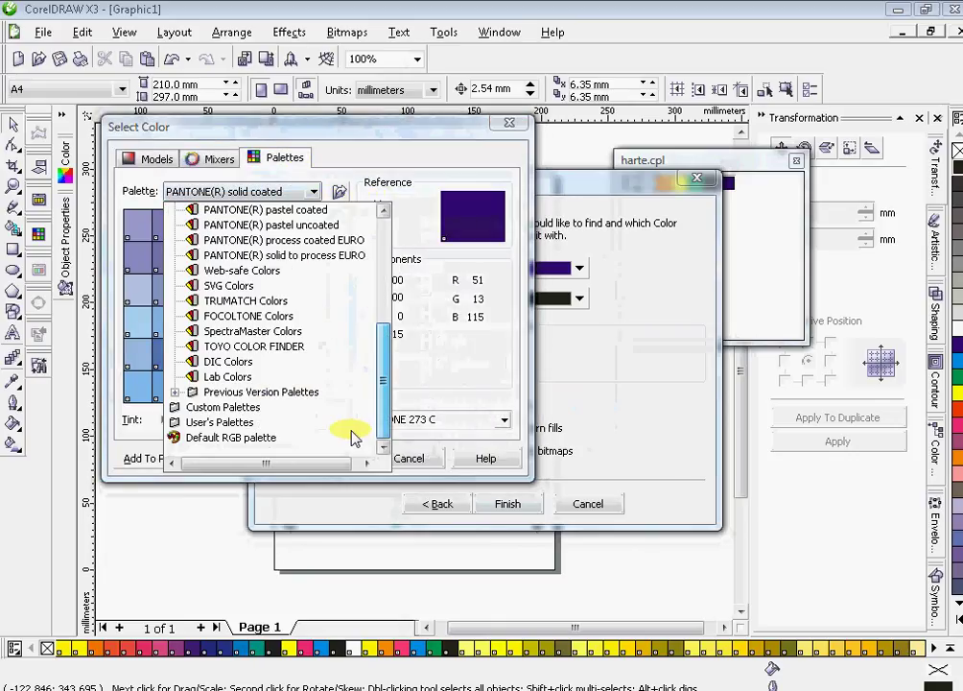
click(230, 422)
click(227, 302)
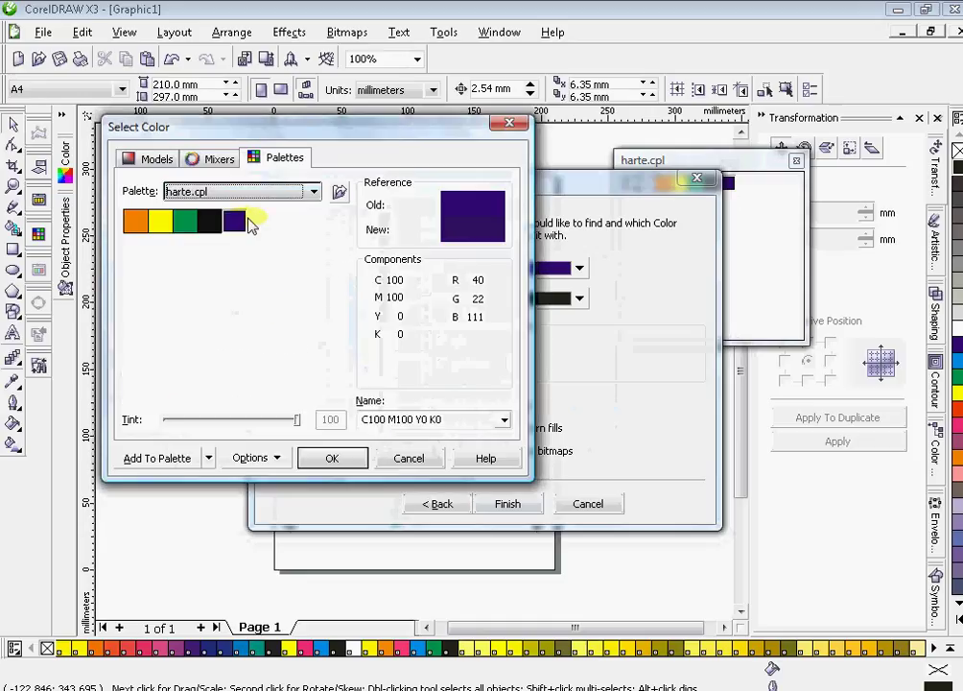
click(334, 458)
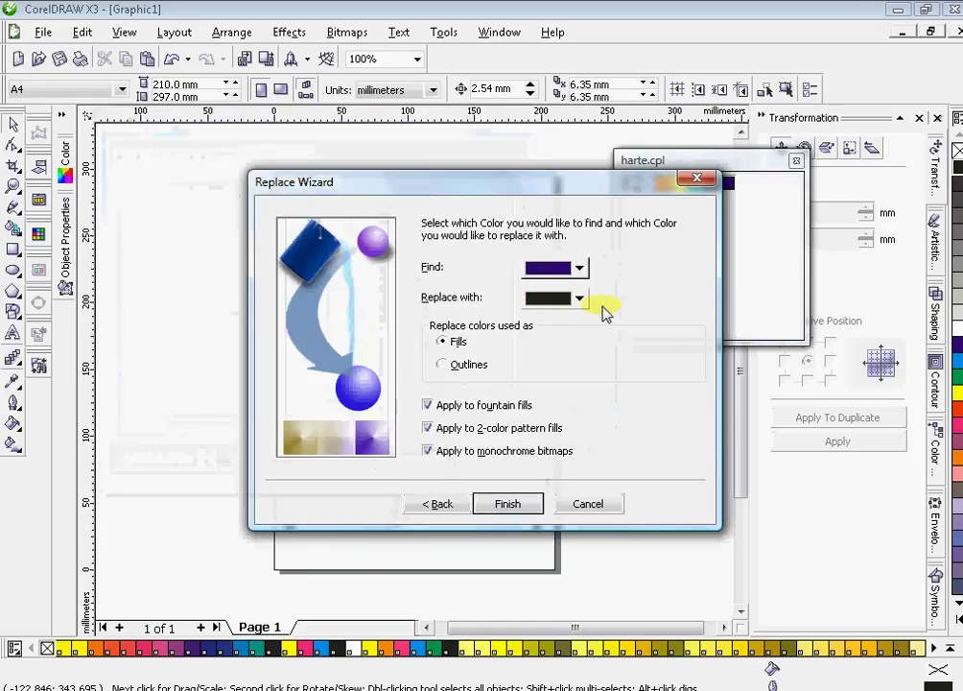
Step: Set the replacement colour for the blue-violet to PANTONE Reflex Blue C from the PANTONE(R) solid coated palette
click(579, 298)
click(574, 442)
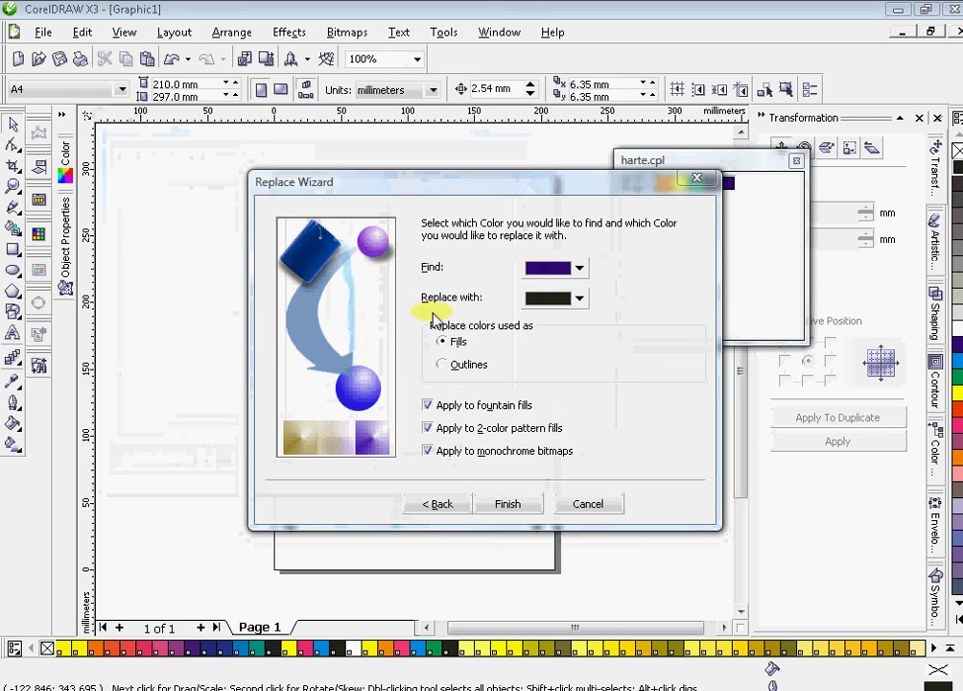
click(297, 163)
click(283, 192)
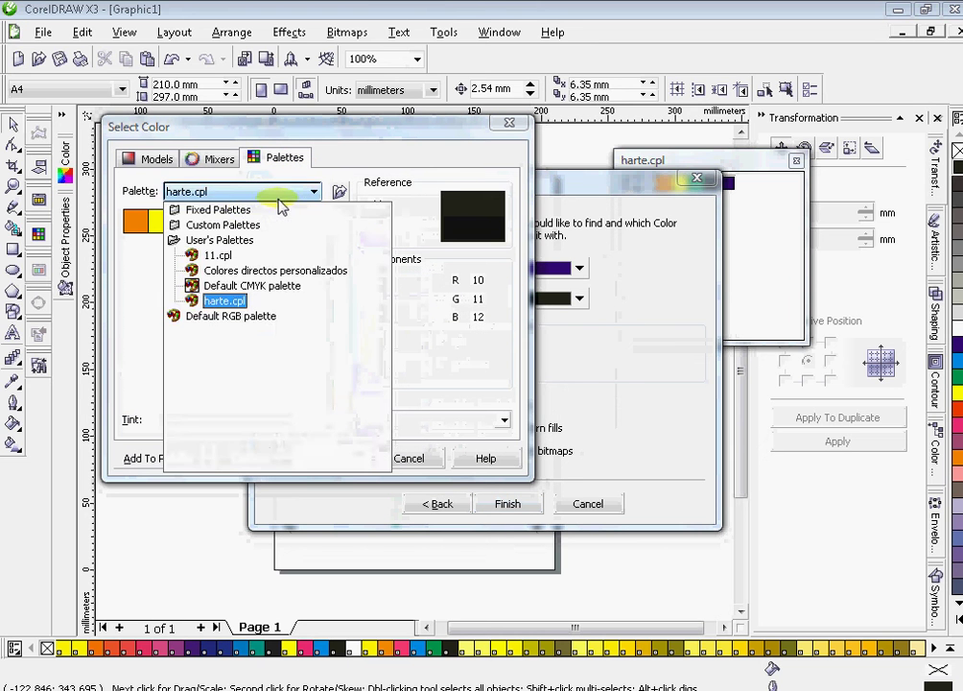
click(247, 210)
click(288, 317)
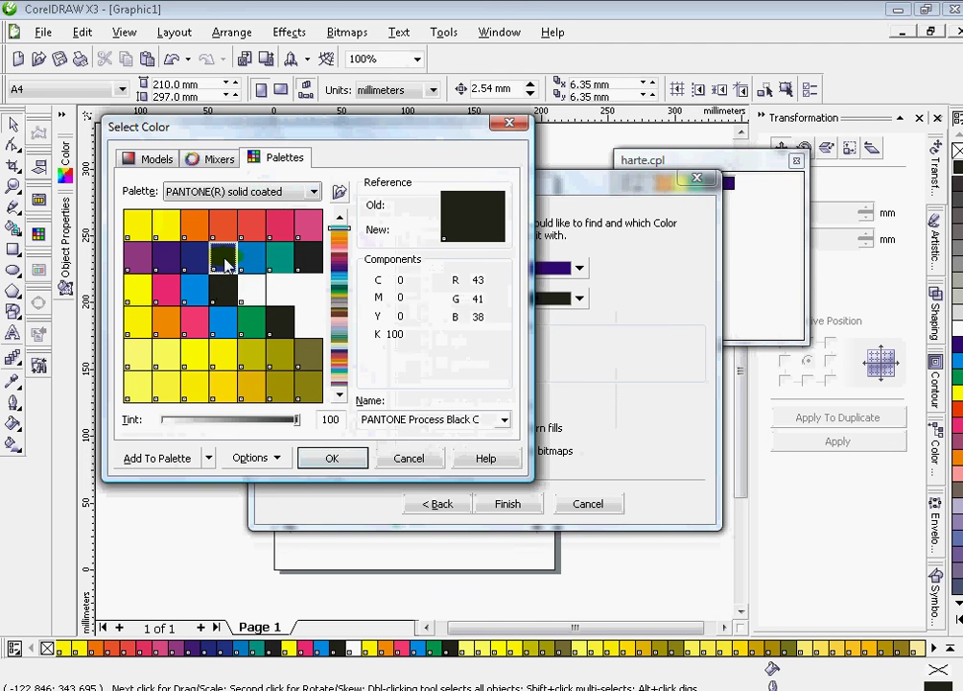
click(224, 255)
click(353, 457)
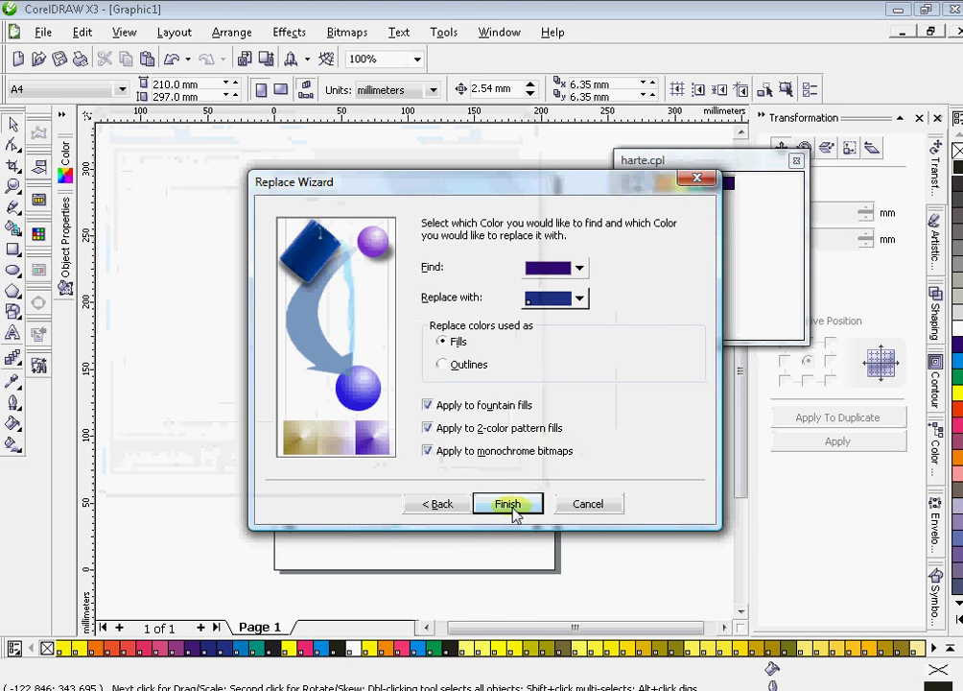
Step: Find all objects filled with the blue-violet, replace their fills with the chosen PANTONE blue and end the search
click(511, 506)
click(477, 359)
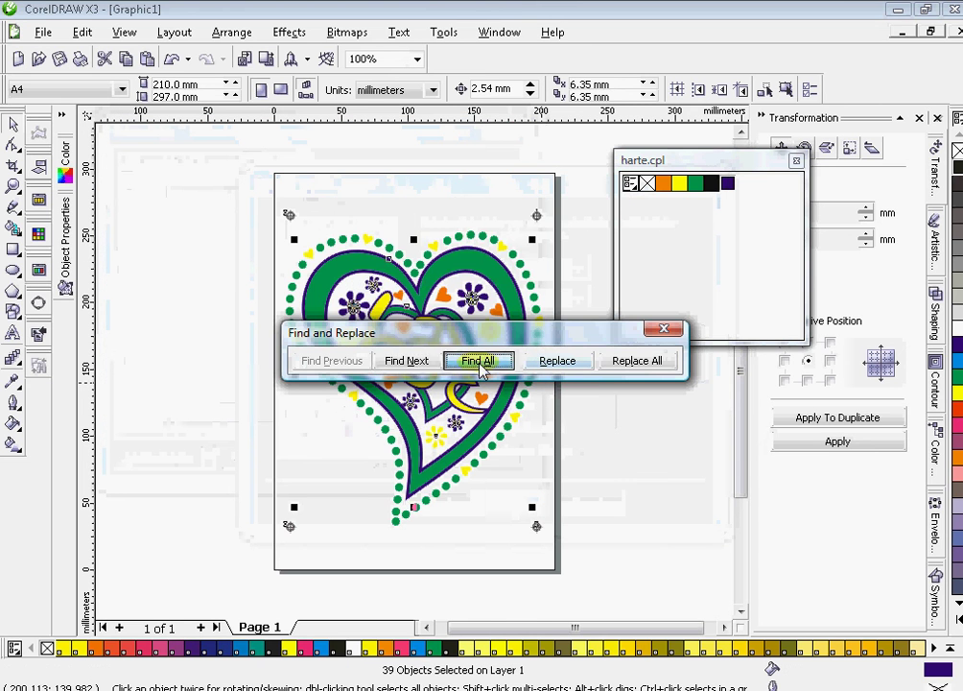
click(643, 361)
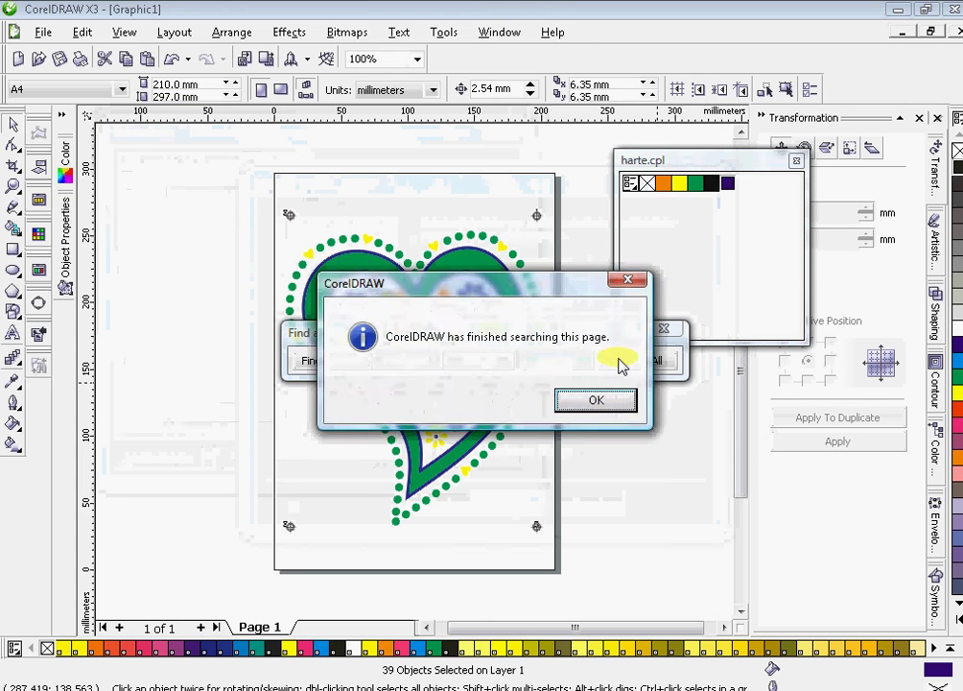
click(619, 400)
click(672, 332)
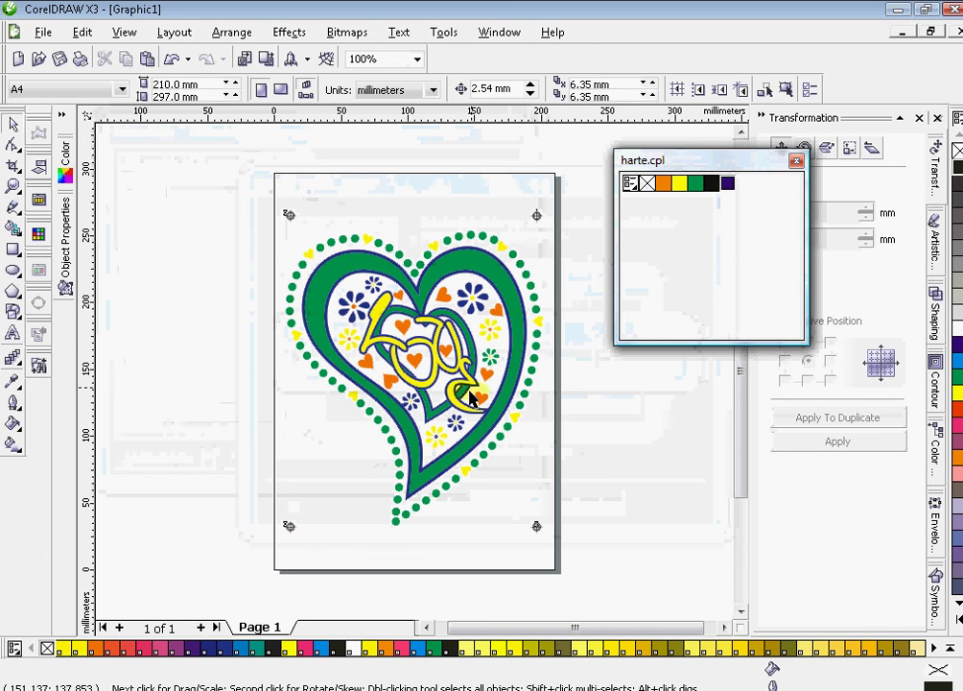
Step: Group the whole heart artwork with its registration marks and open the print preview of the page
drag(247, 173, 590, 589)
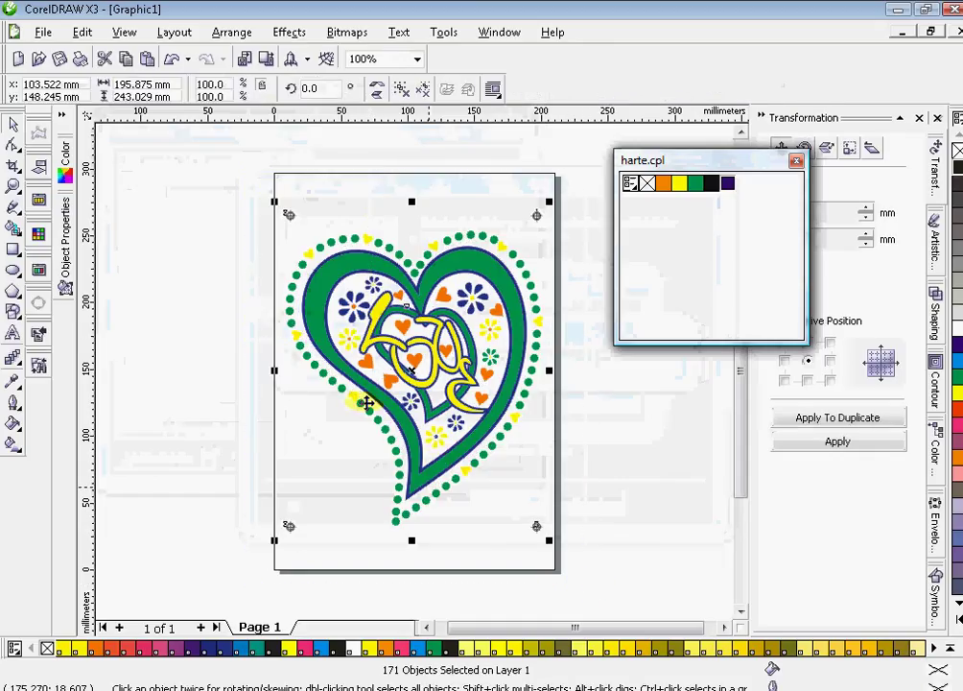
key(ctrl+g)
click(38, 34)
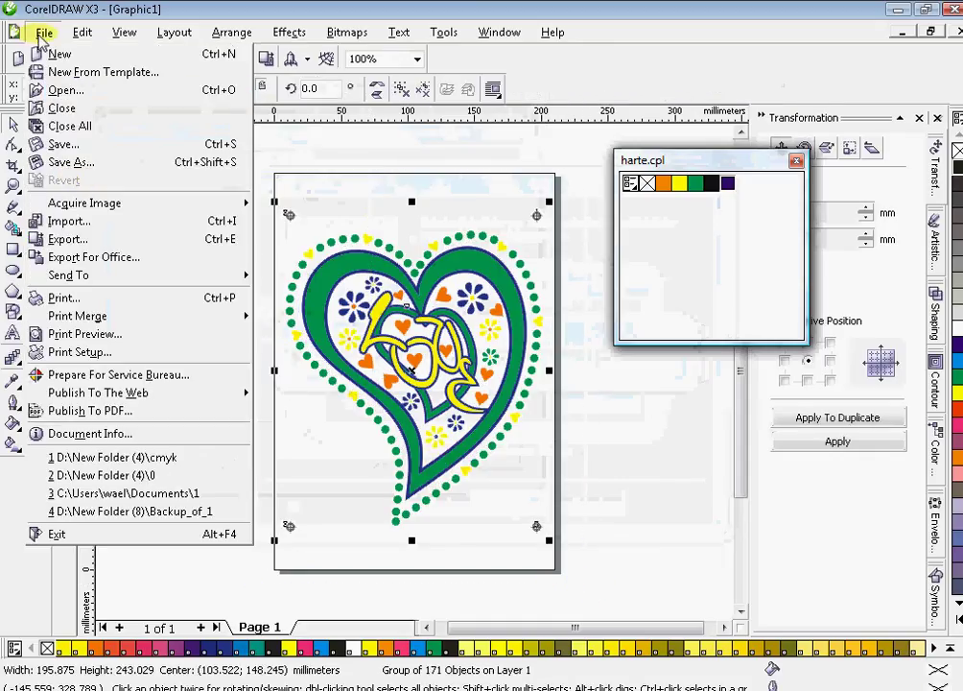
click(135, 346)
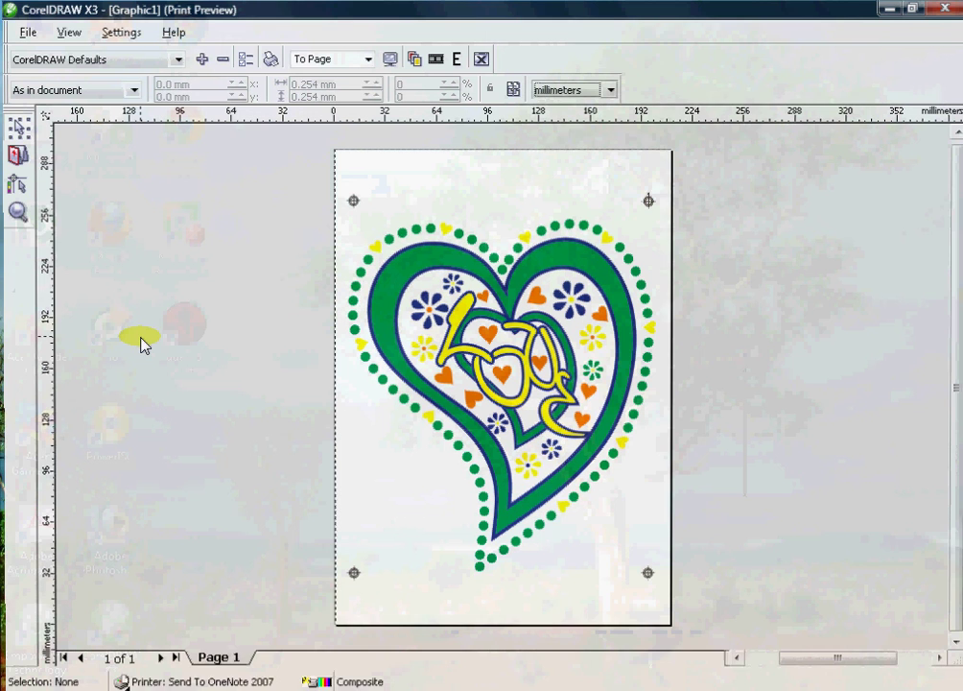
Step: Turn on colour separations in the preview, examine the Reflex Blue, Hexachrome Green, Orange 021 and Yellow plates, and close the preview
click(420, 63)
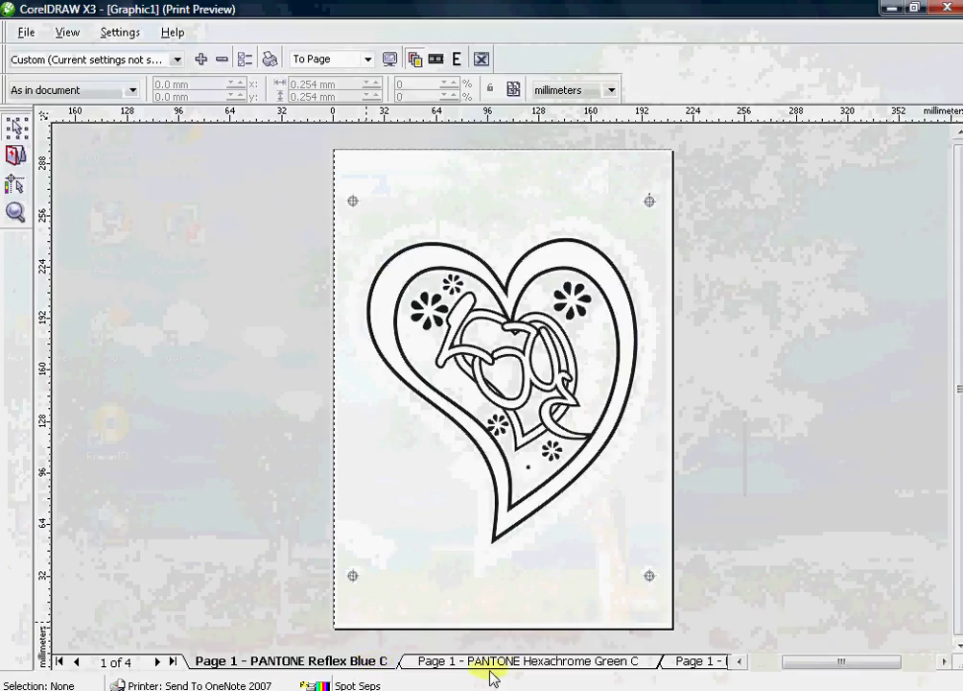
click(586, 662)
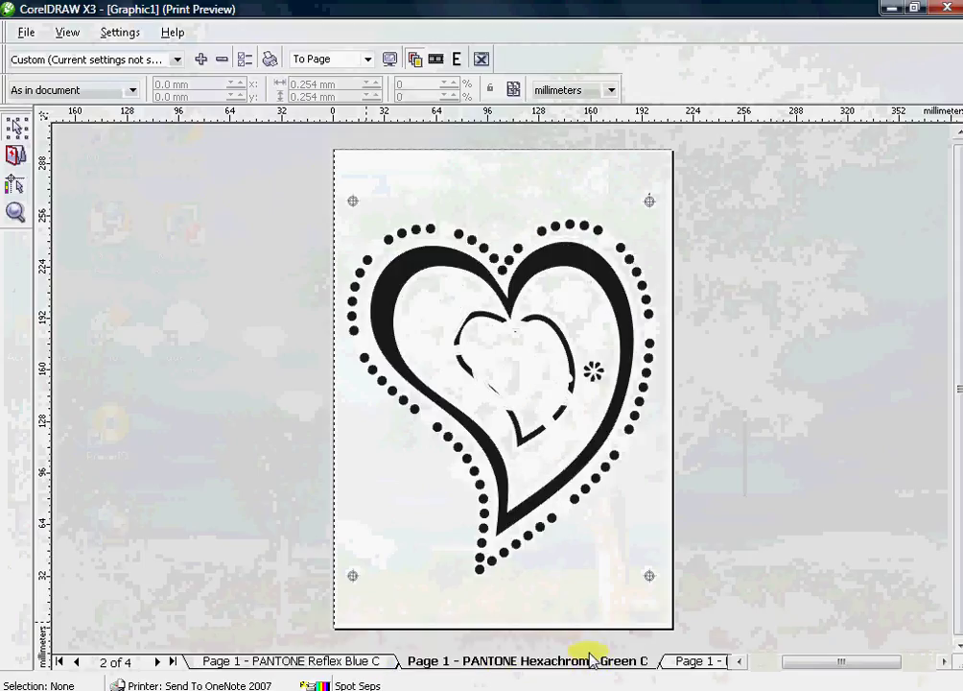
click(697, 662)
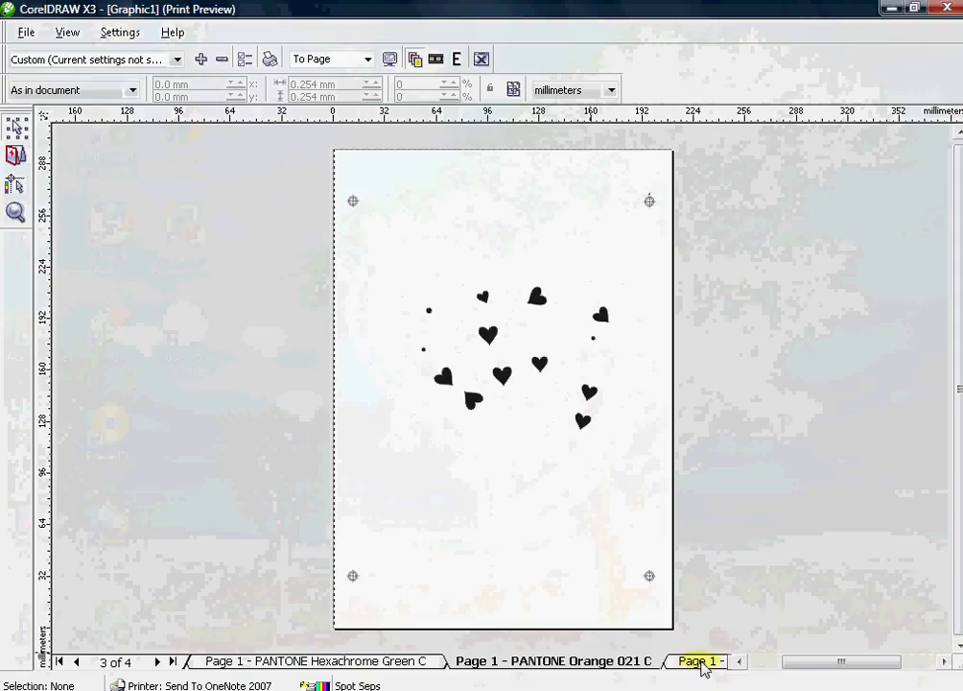
click(702, 662)
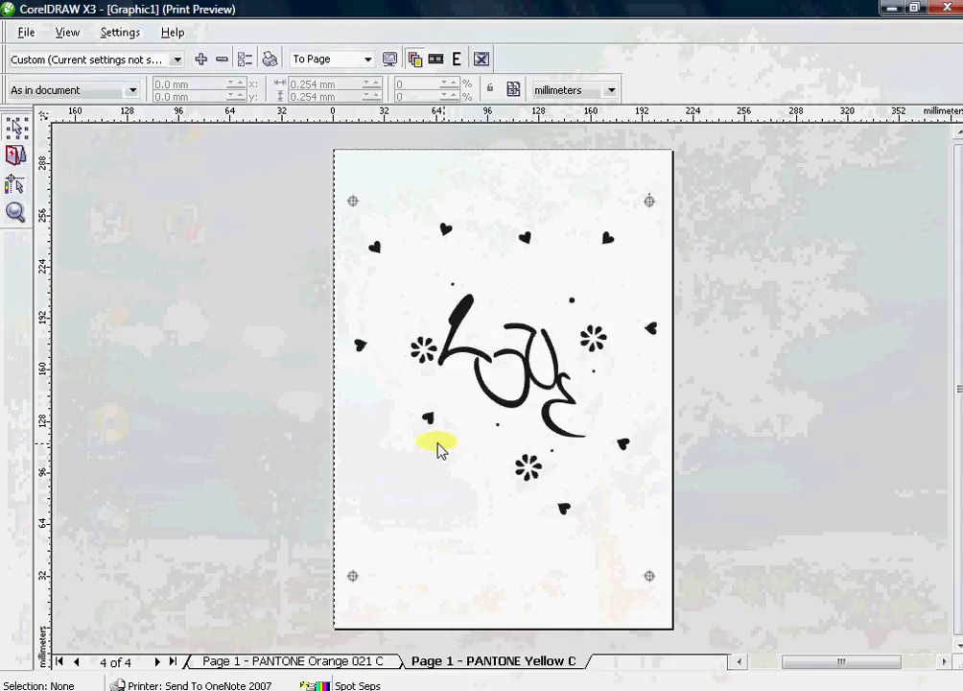
click(483, 62)
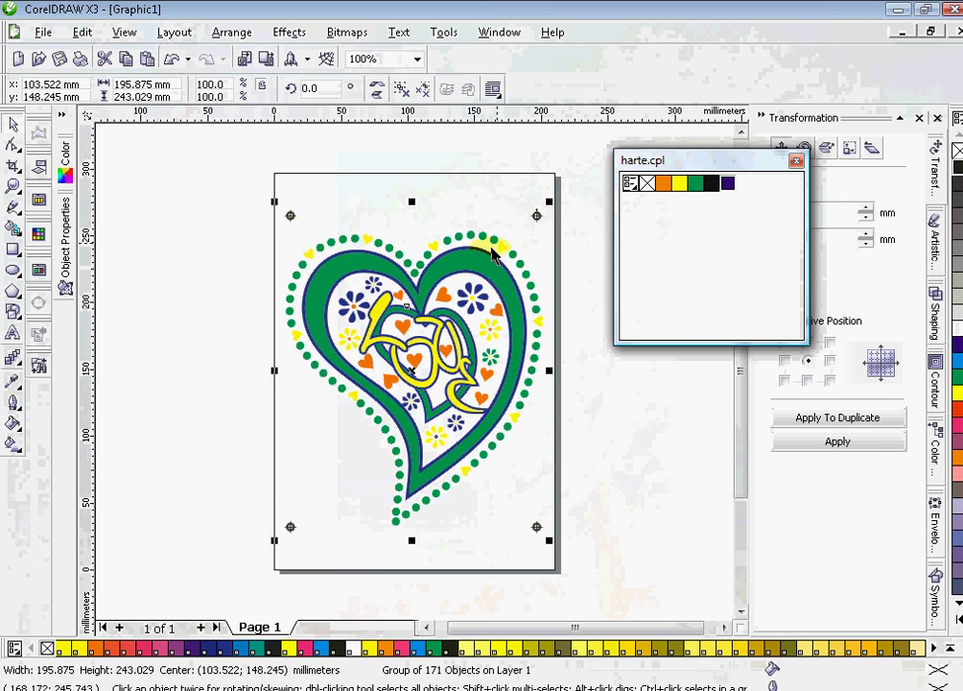